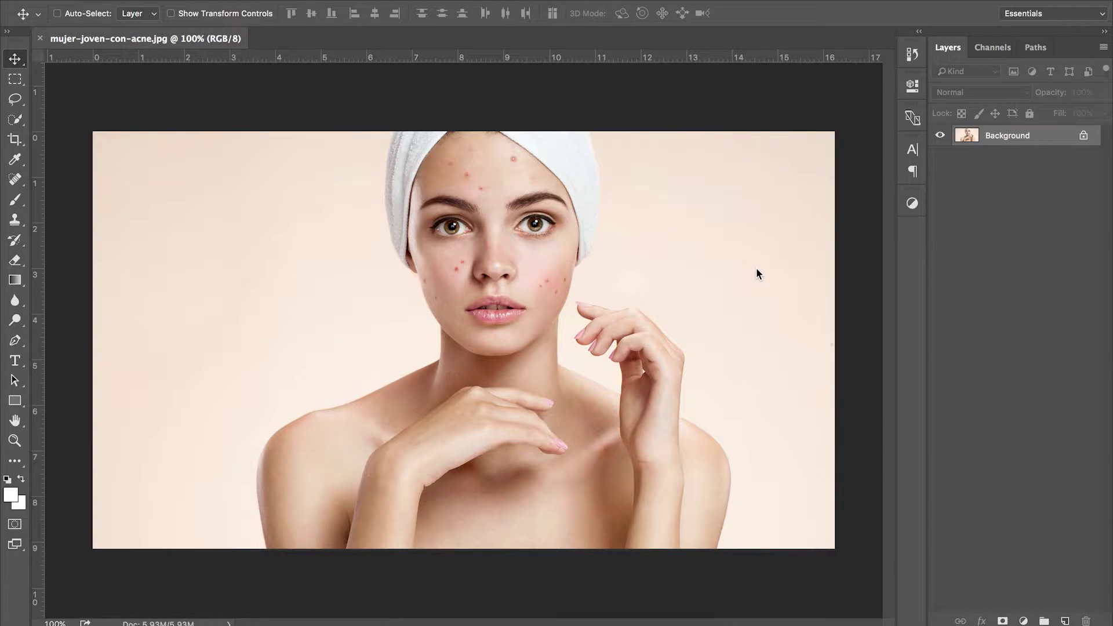
Convert the Background into a regular layer named Layer 0 and duplicate it, leaving only the copy visible
{"action": "key", "text": "super+plus"}
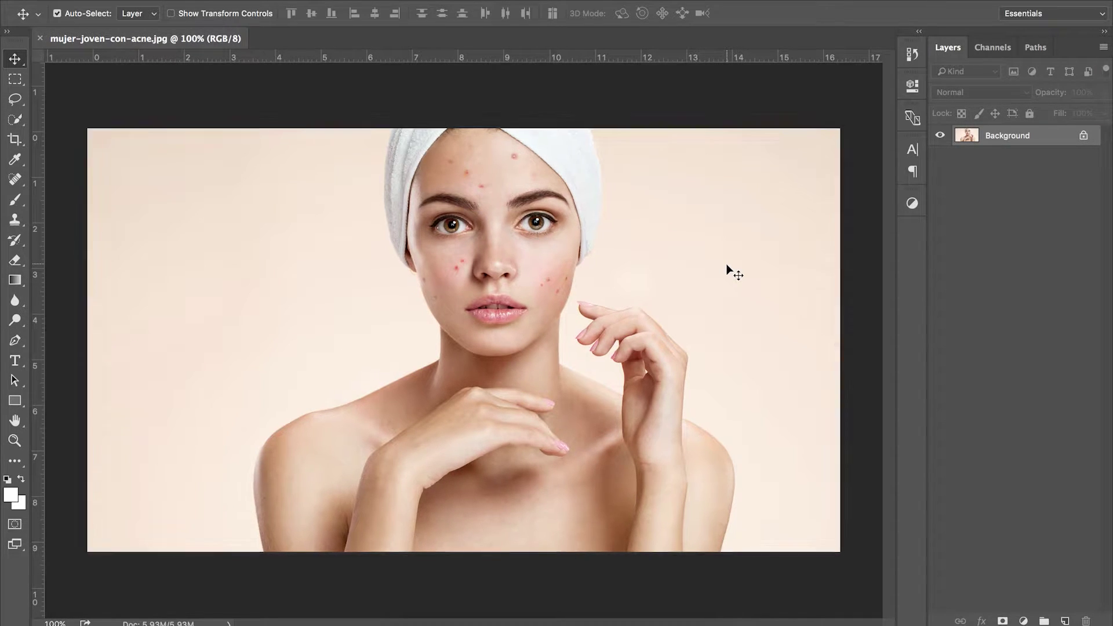
{"action": "scroll", "coordinate": [728, 268], "scroll_direction": "up", "scroll_amount": 3}
{"action": "scroll", "coordinate": [728, 267], "scroll_direction": "right", "scroll_amount": 2}
{"action": "scroll", "coordinate": [728, 269], "scroll_direction": "up", "scroll_amount": 3}
{"action": "scroll", "coordinate": [727, 270], "scroll_direction": "left", "scroll_amount": 1}
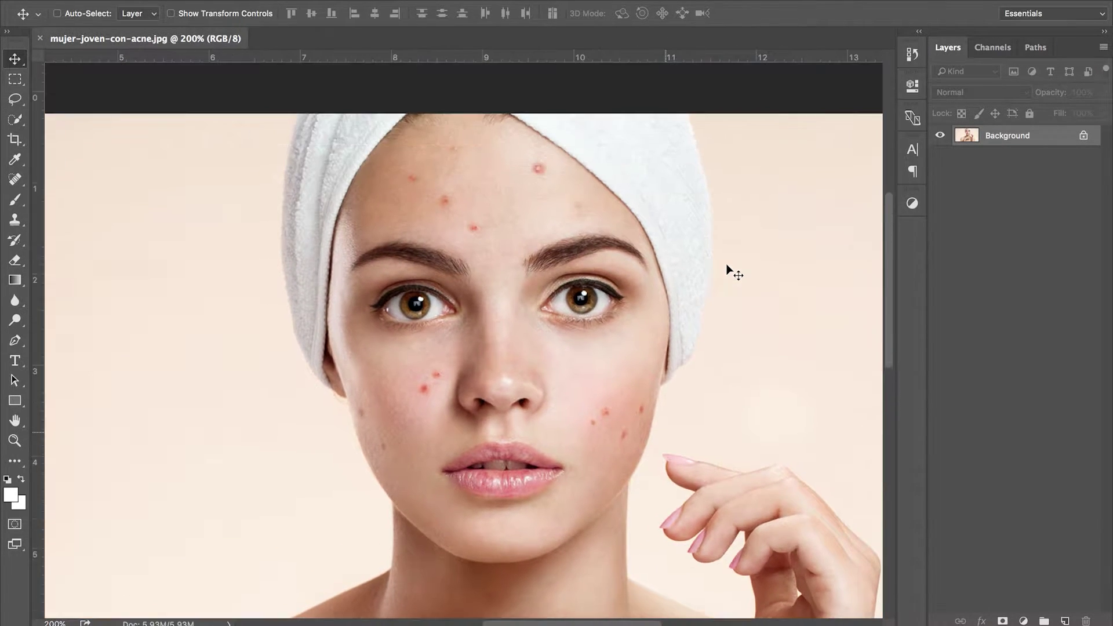
{"action": "double_click", "coordinate": [1050, 139]}
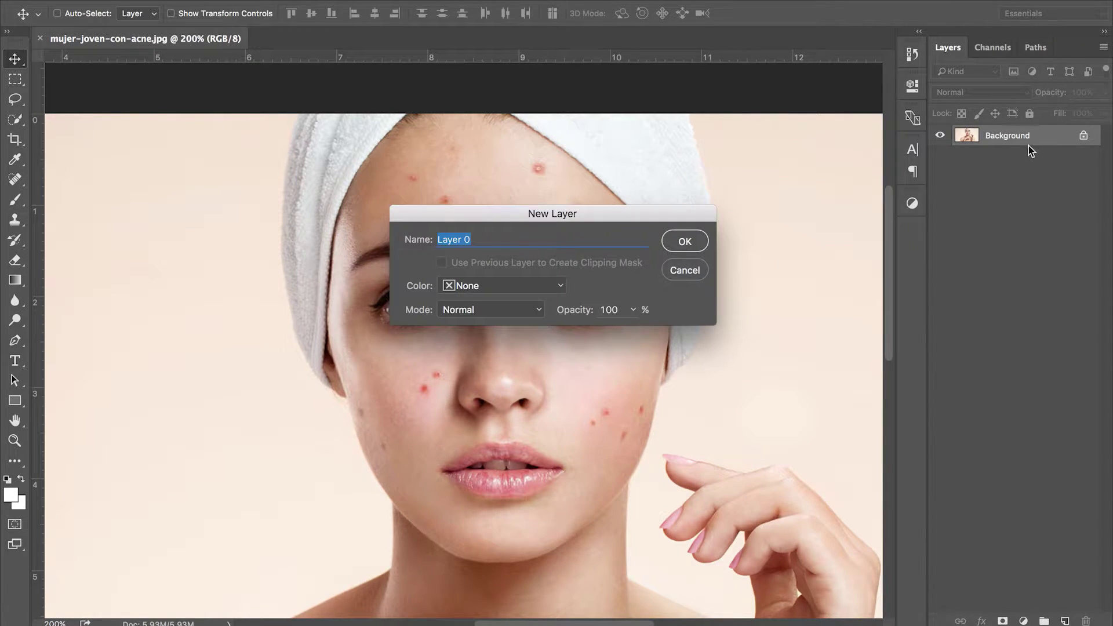
{"action": "left_click", "coordinate": [682, 242]}
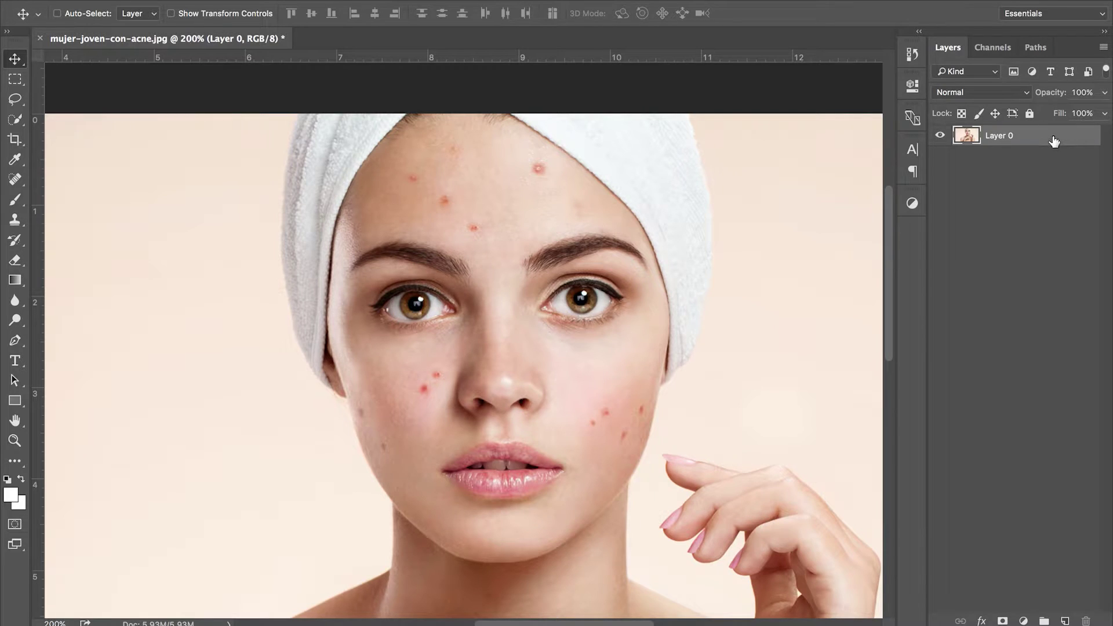
{"action": "left_click_drag", "start_coordinate": [1053, 141], "coordinate": [1065, 620]}
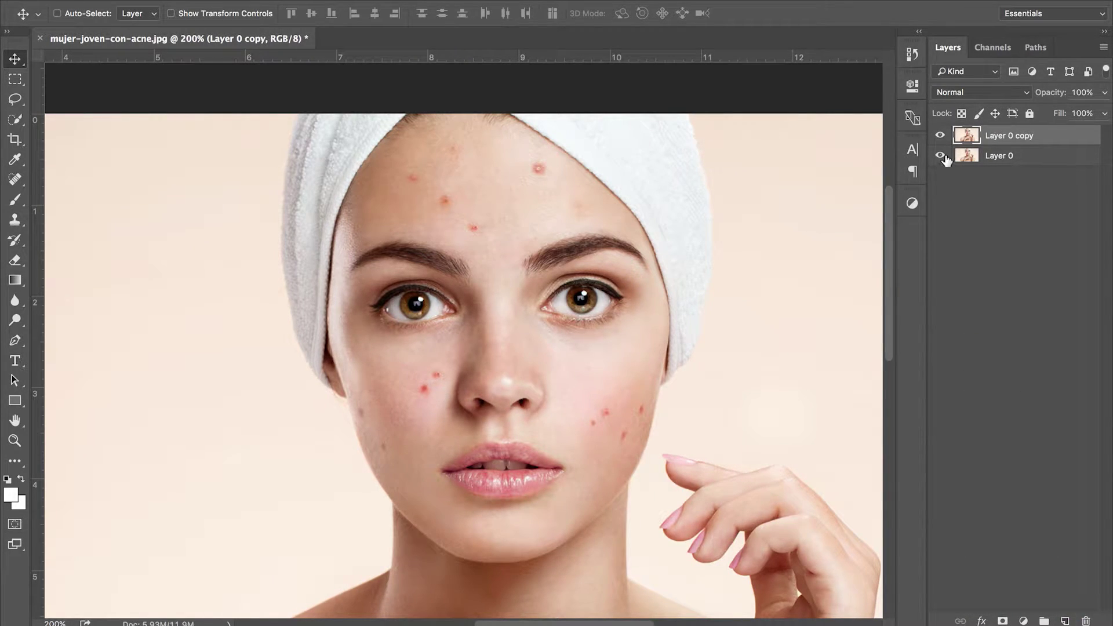
Add a Hue/Saturation adjustment layer above the copy and target its Reds range
{"action": "left_click", "coordinate": [911, 203]}
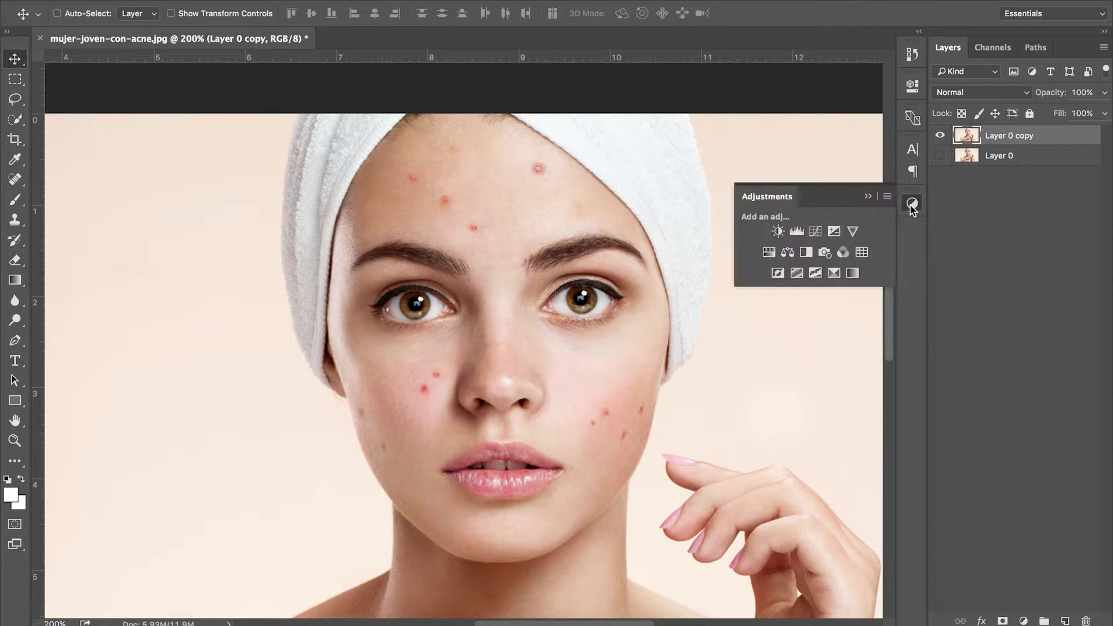
{"action": "left_click", "coordinate": [770, 252]}
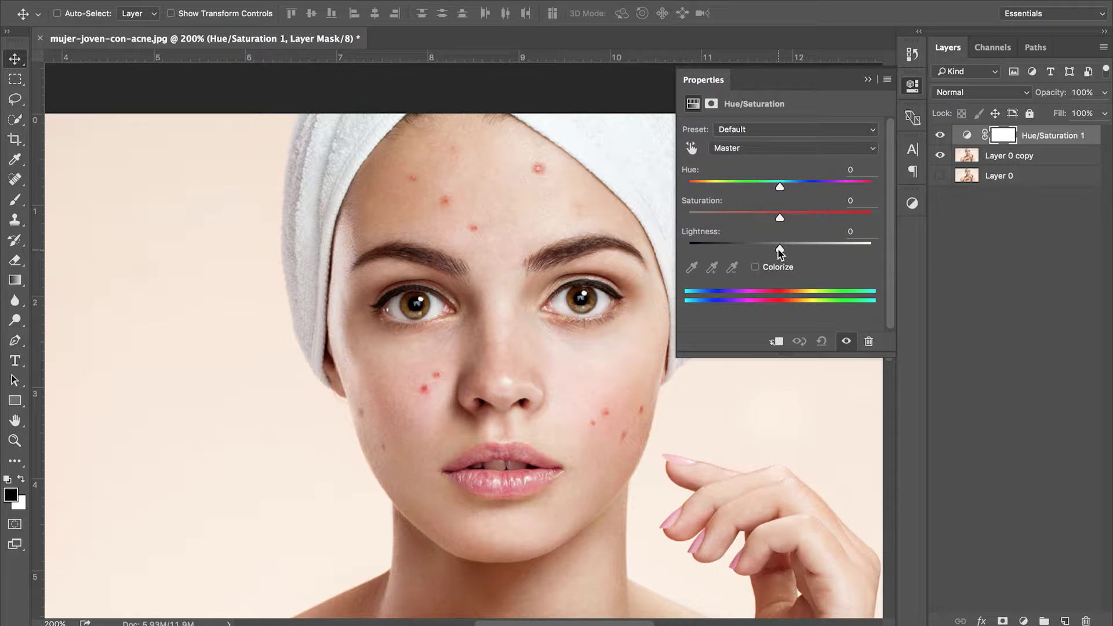
{"action": "left_click", "coordinate": [775, 148]}
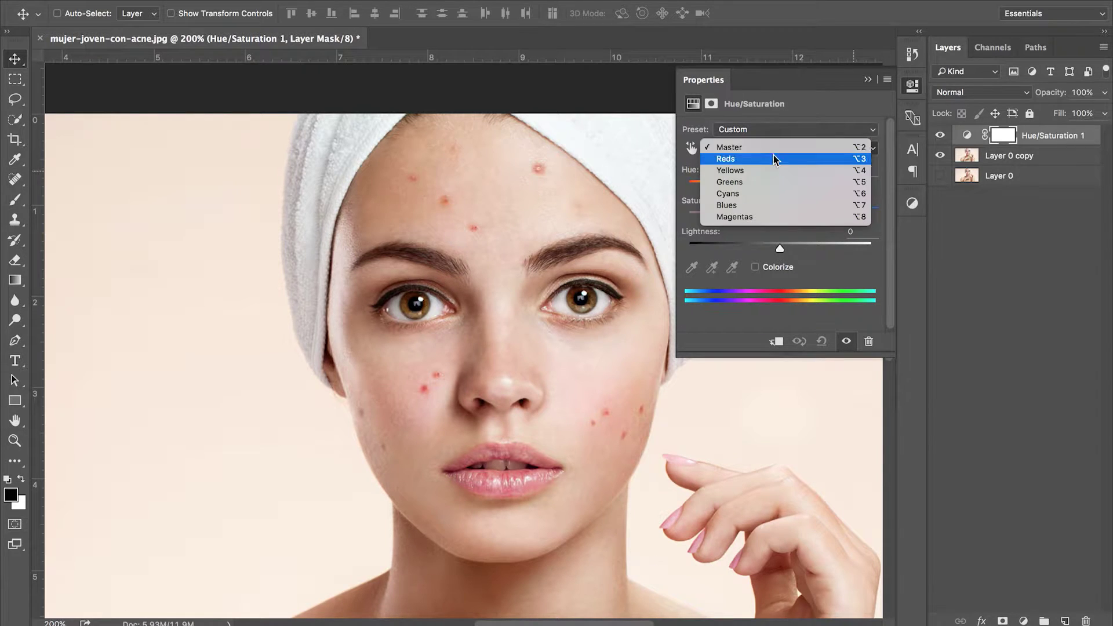
{"action": "left_click", "coordinate": [756, 159]}
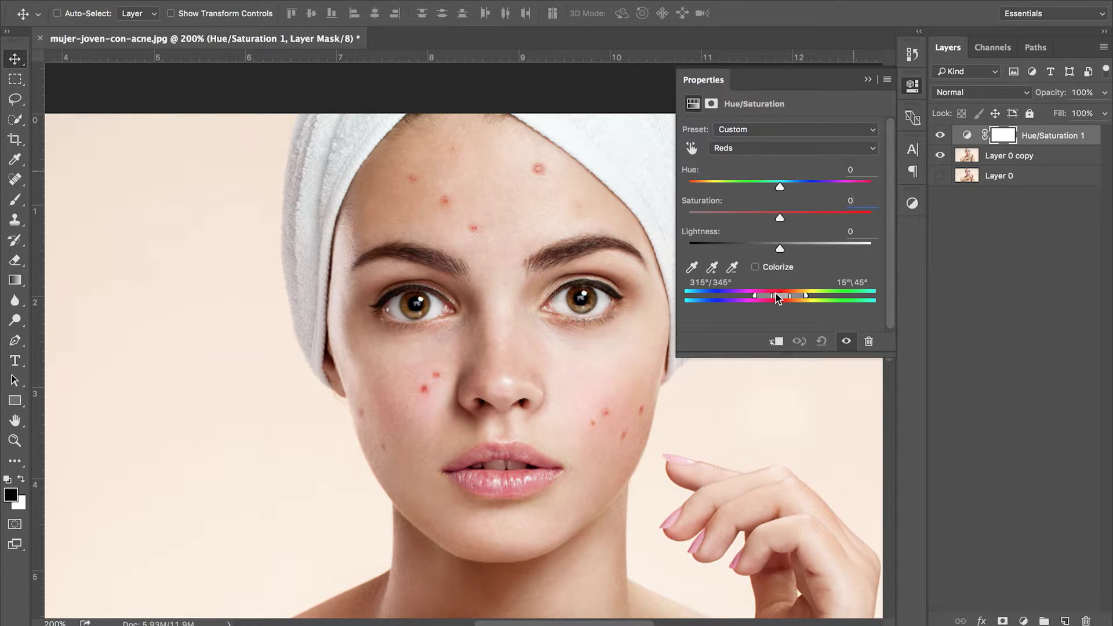
Exaggerate the reds with hue +100 and saturation +43, and adjust the affected colour range to 295°/306° and 357°\24° around the blemishes
{"action": "mouse_move", "coordinate": [777, 297]}
{"action": "left_mouse_down"}
{"action": "mouse_move", "coordinate": [732, 296]}
{"action": "mouse_move", "coordinate": [783, 296]}
{"action": "mouse_move", "coordinate": [766, 296]}
{"action": "left_mouse_up"}
{"action": "left_click_drag", "start_coordinate": [788, 187], "coordinate": [842, 184]}
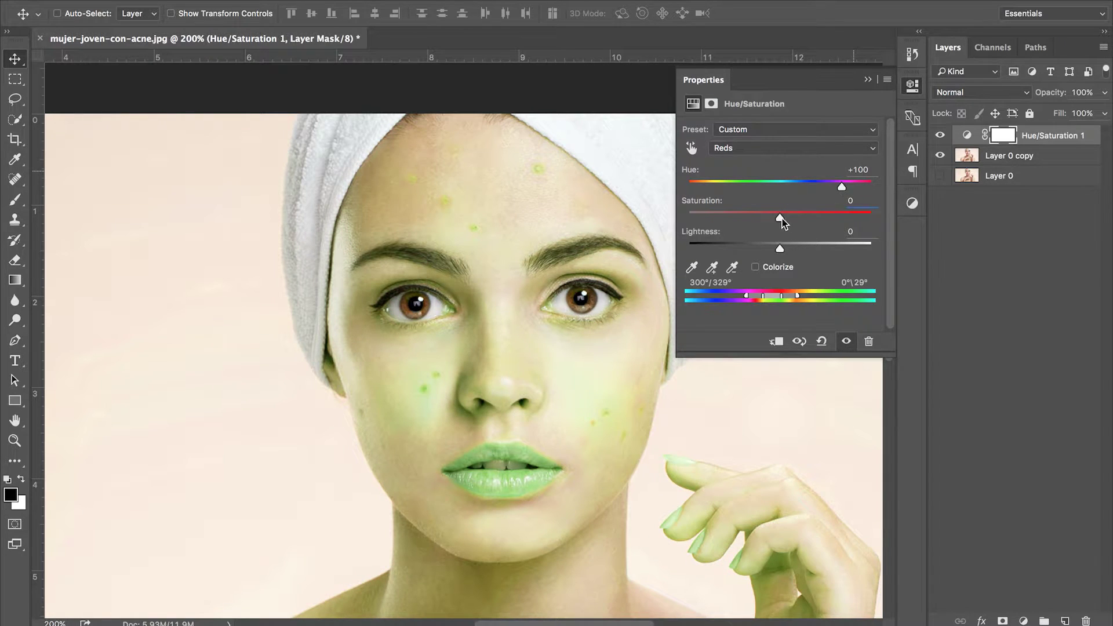
{"action": "left_click_drag", "start_coordinate": [781, 219], "coordinate": [810, 223]}
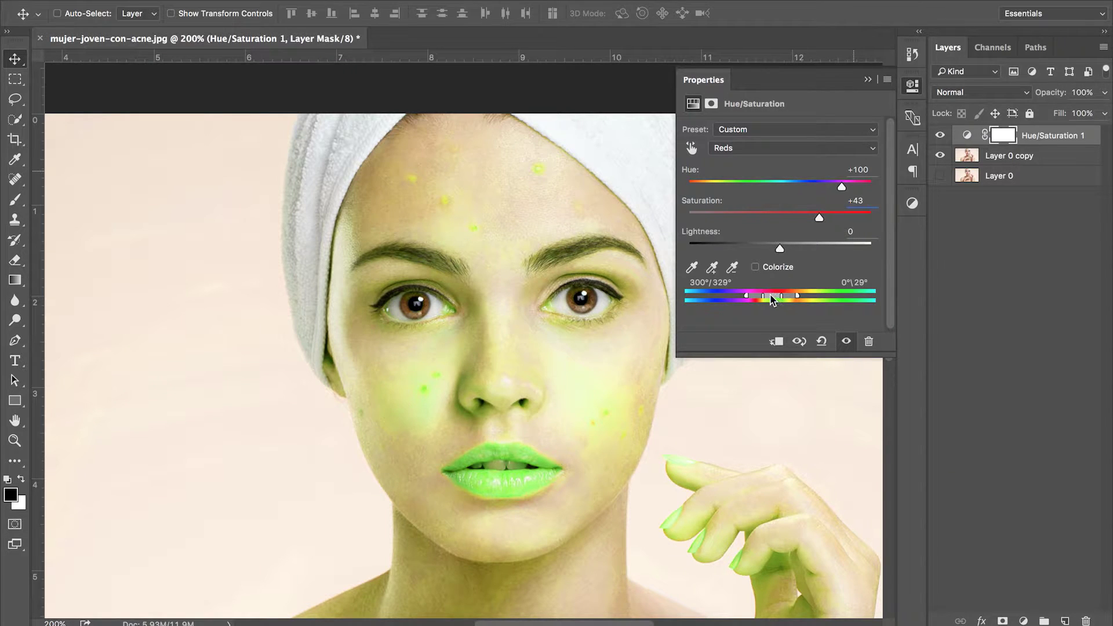
{"action": "left_click_drag", "start_coordinate": [771, 298], "coordinate": [770, 298]}
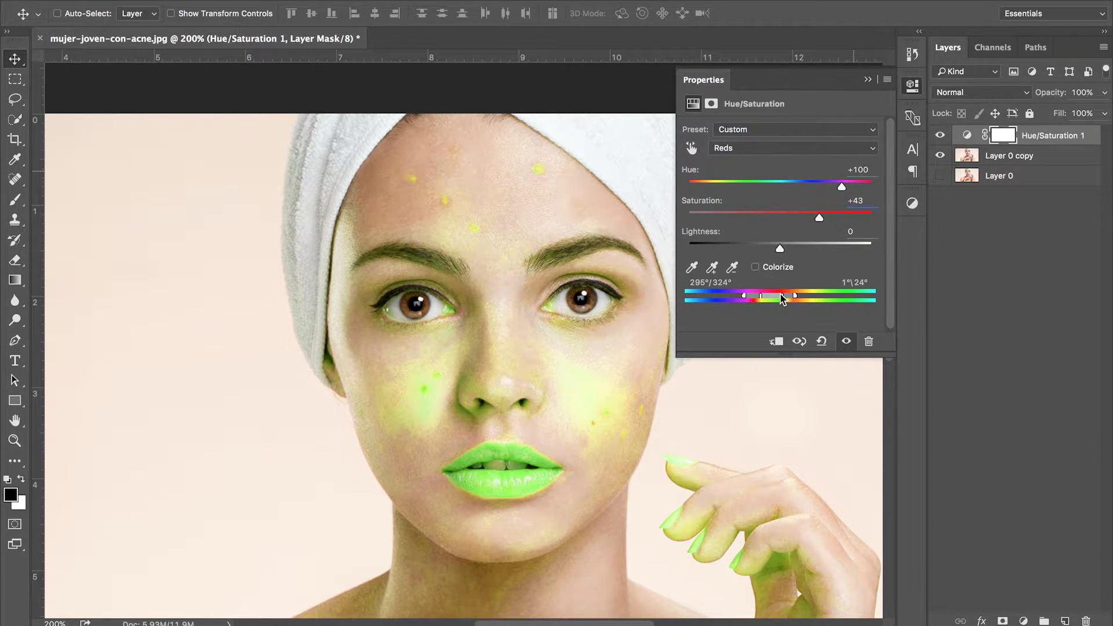
{"action": "left_click_drag", "start_coordinate": [777, 295], "coordinate": [750, 296]}
{"action": "scroll", "coordinate": [547, 330], "scroll_direction": "down", "scroll_amount": 2}
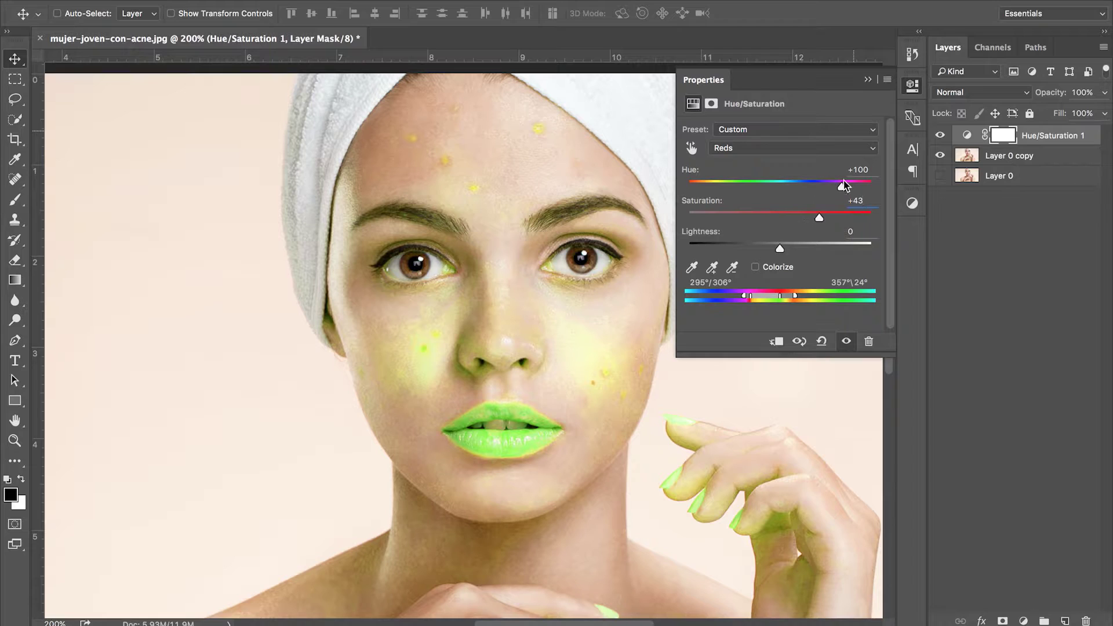
Set the Reds to hue +29, saturation -62 and lightness +16, and compare the image with and without the adjustment
{"action": "type", "text": "0"}
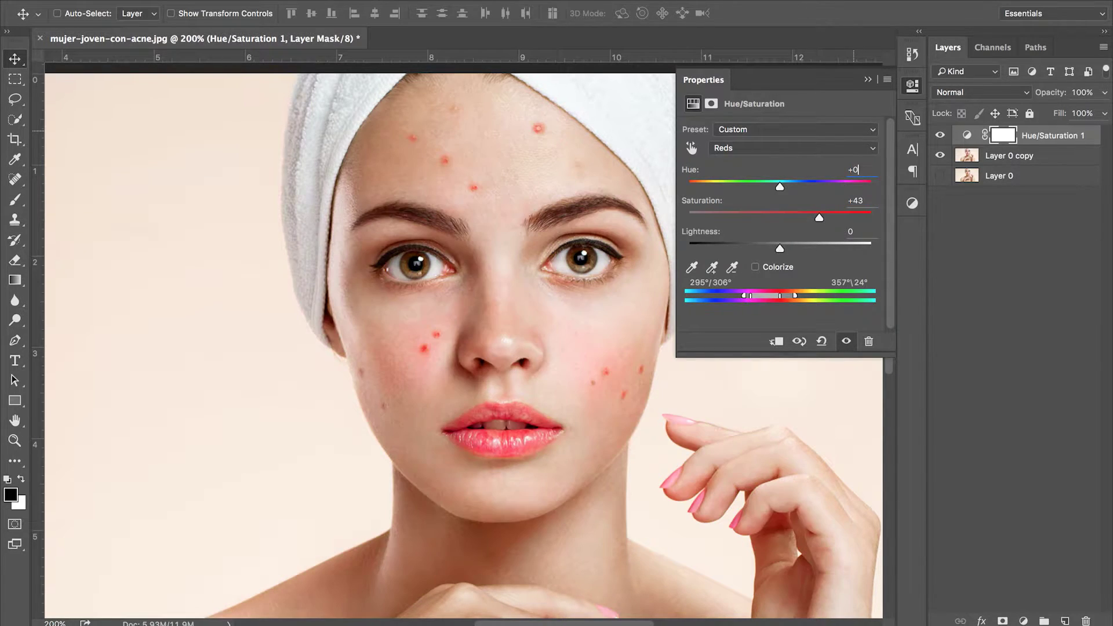
{"action": "left_click_drag", "start_coordinate": [819, 217], "coordinate": [794, 248]}
{"action": "left_click_drag", "start_coordinate": [725, 217], "coordinate": [722, 217]}
{"action": "left_click_drag", "start_coordinate": [779, 186], "coordinate": [806, 186]}
{"action": "left_click", "coordinate": [940, 137]}
{"action": "left_click", "coordinate": [940, 137]}
{"action": "left_click", "coordinate": [940, 138]}
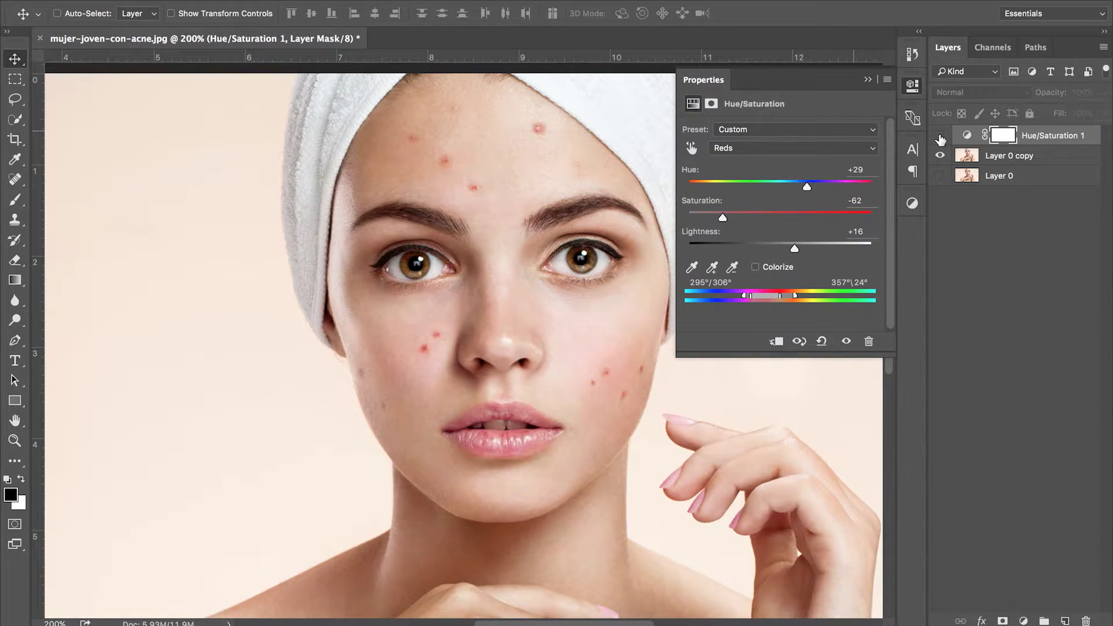
{"action": "left_click", "coordinate": [940, 137]}
{"action": "left_click", "coordinate": [868, 80]}
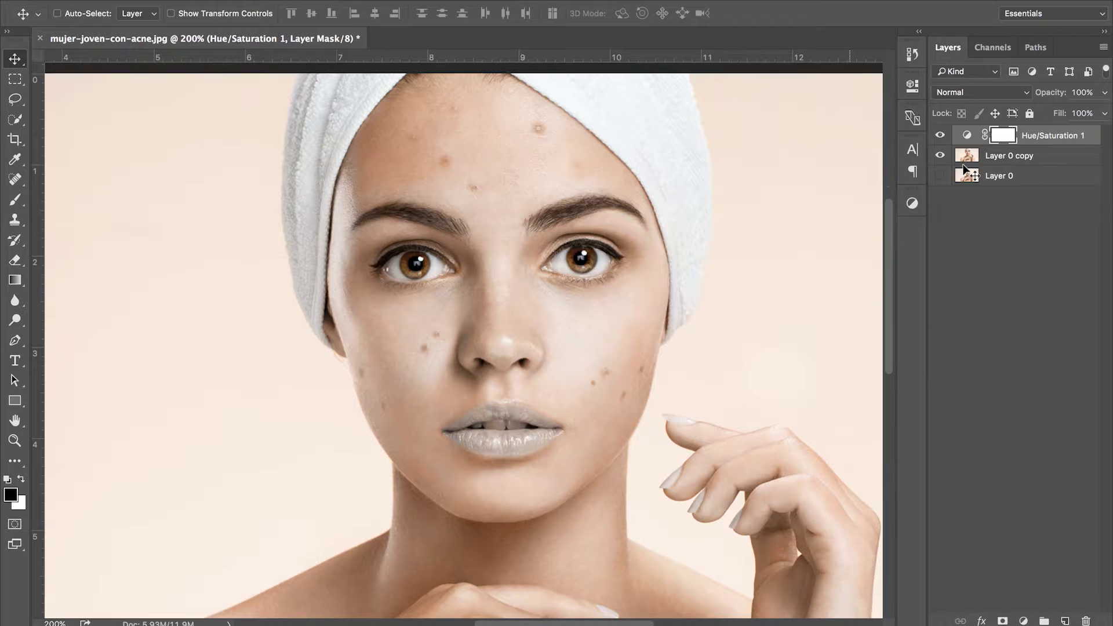
Invert the Hue/Saturation layer mask and paint white on it over the red blemishes on the forehead and cheeks with a small soft brush
{"action": "key", "text": "ctrl+i"}
{"action": "key", "text": "b"}
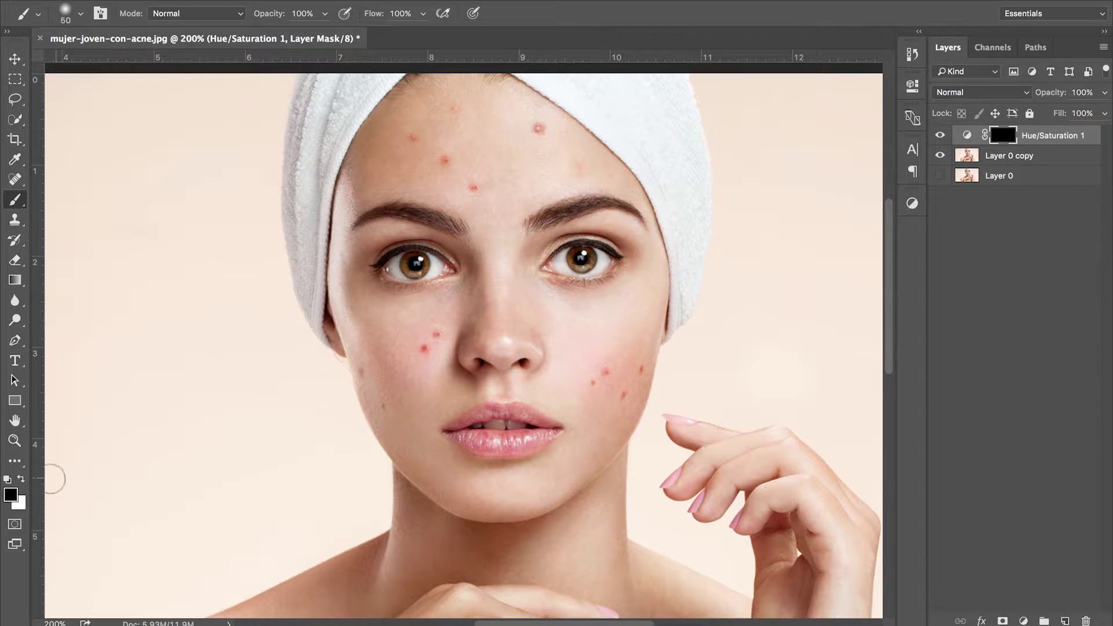
{"action": "left_click", "coordinate": [22, 477]}
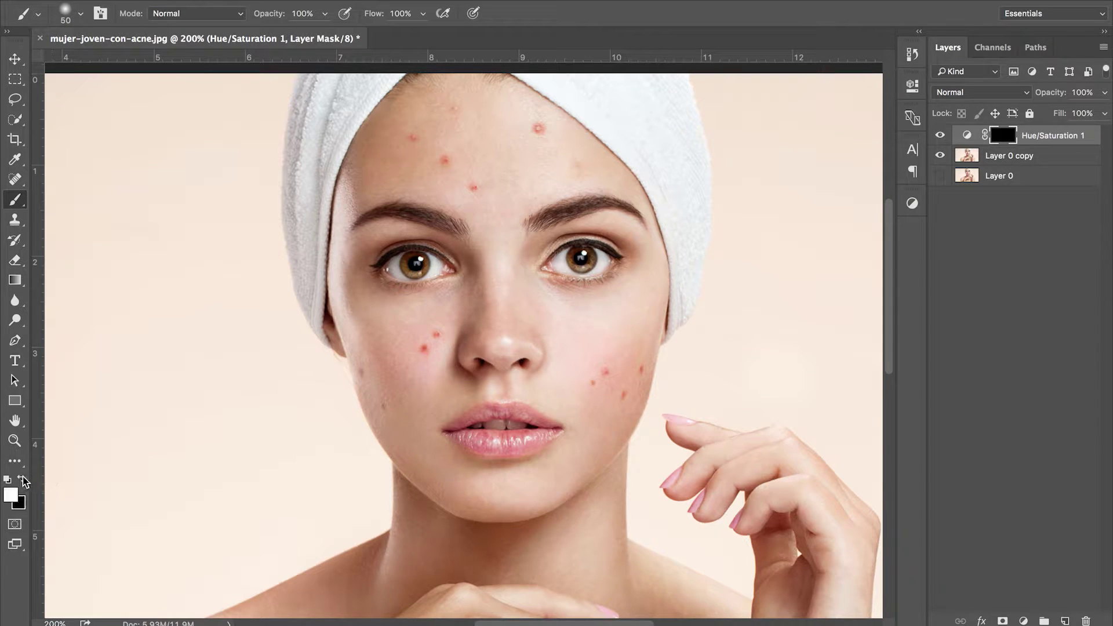
{"action": "left_click", "coordinate": [538, 129]}
{"action": "key", "text": "bracketleft"}
{"action": "left_click", "coordinate": [474, 190]}
{"action": "left_click", "coordinate": [444, 159]}
{"action": "left_click", "coordinate": [413, 137]}
{"action": "left_click", "coordinate": [436, 336]}
{"action": "left_click", "coordinate": [594, 384]}
{"action": "left_click", "coordinate": [605, 373]}
{"action": "left_click", "coordinate": [640, 368]}
{"action": "left_click", "coordinate": [623, 395]}
{"action": "left_click", "coordinate": [385, 406]}
Create a new empty layer and set up the Spot Healing Brush at size 20 with Proximity Match and Sample All Layers
{"action": "left_click", "coordinate": [1064, 620]}
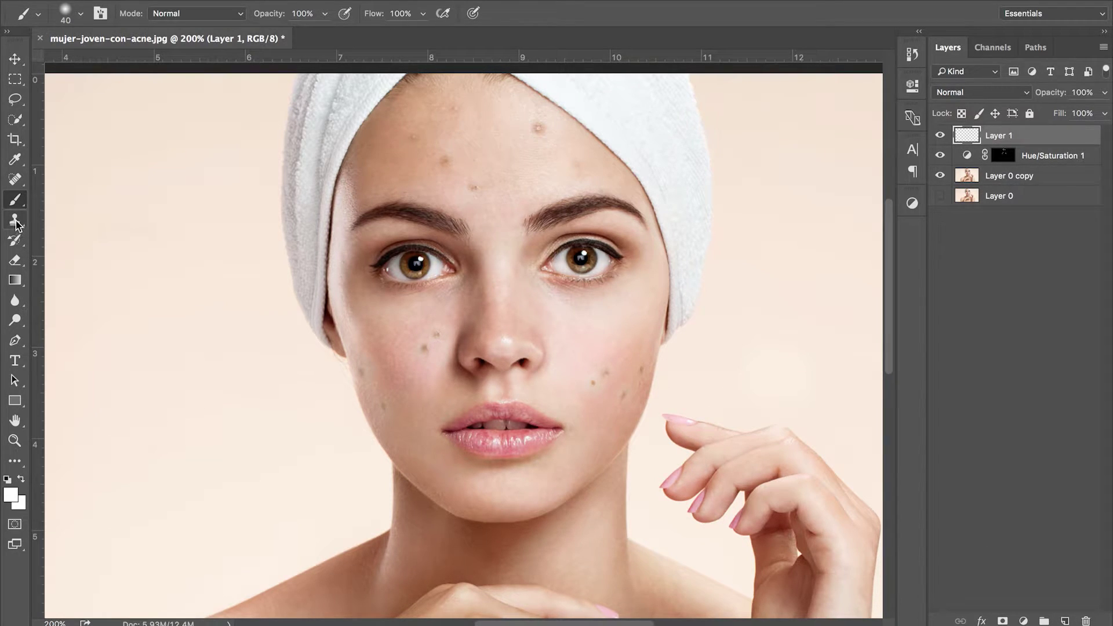
{"action": "left_click", "coordinate": [15, 183]}
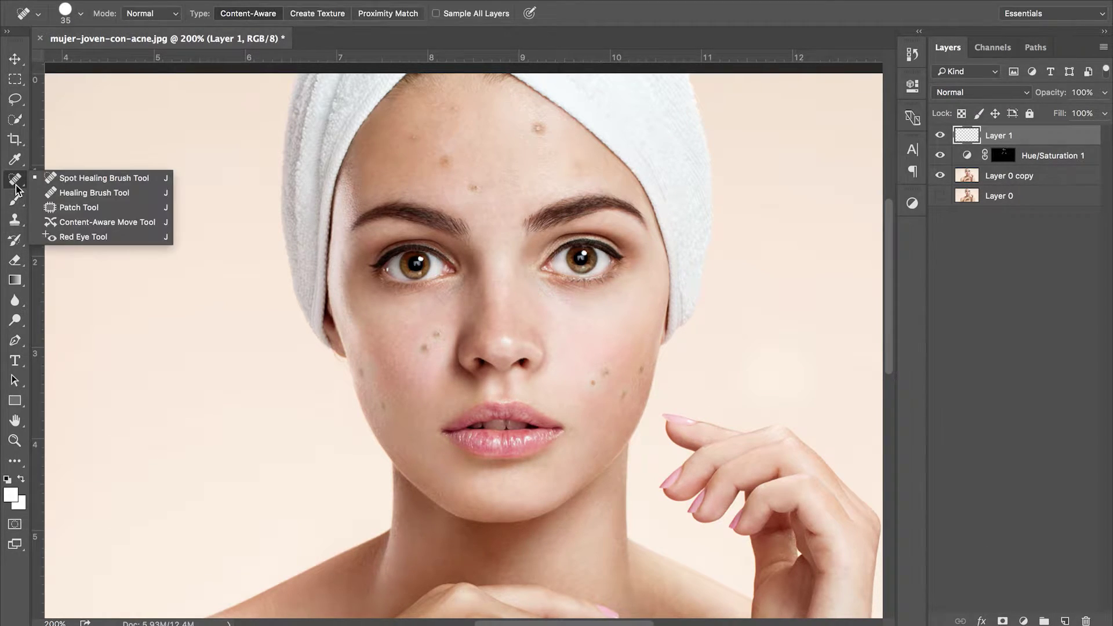
{"action": "left_click", "coordinate": [59, 180]}
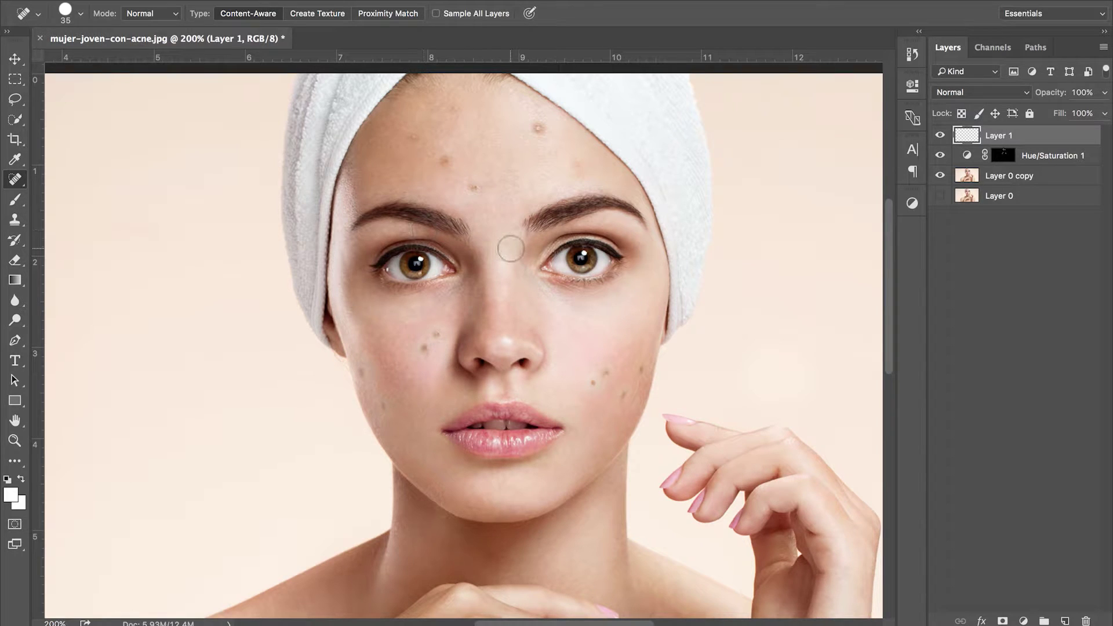
{"action": "scroll", "coordinate": [511, 249], "scroll_direction": "up", "scroll_amount": 5}
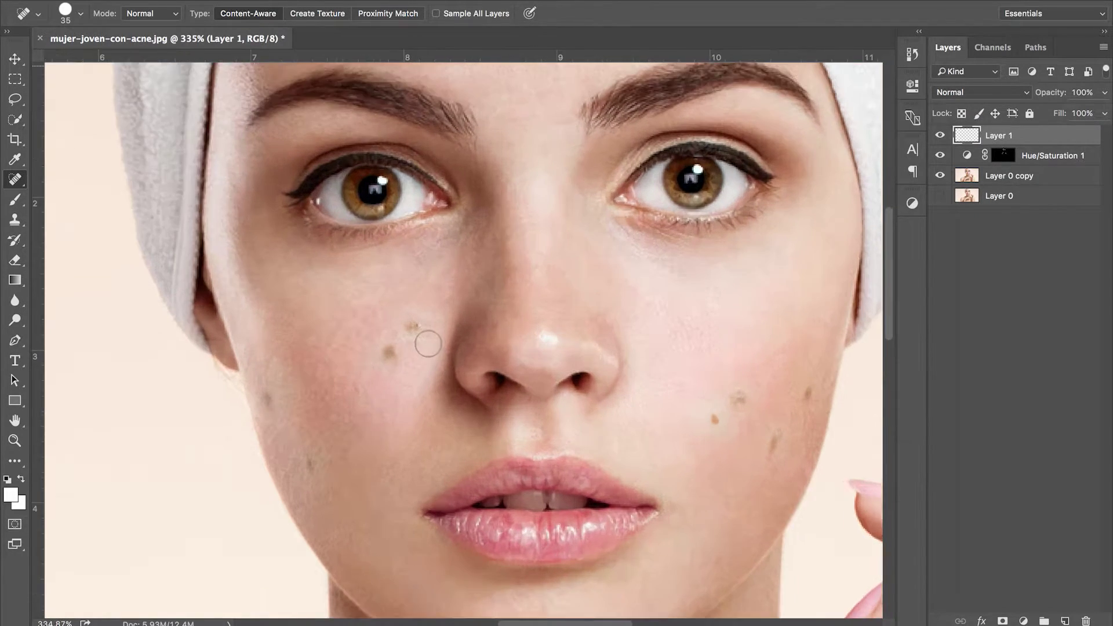
{"action": "scroll", "coordinate": [428, 344], "scroll_direction": "up", "scroll_amount": 1}
{"action": "key", "text": "bracketleft"}
{"action": "key", "text": "bracketleft"}
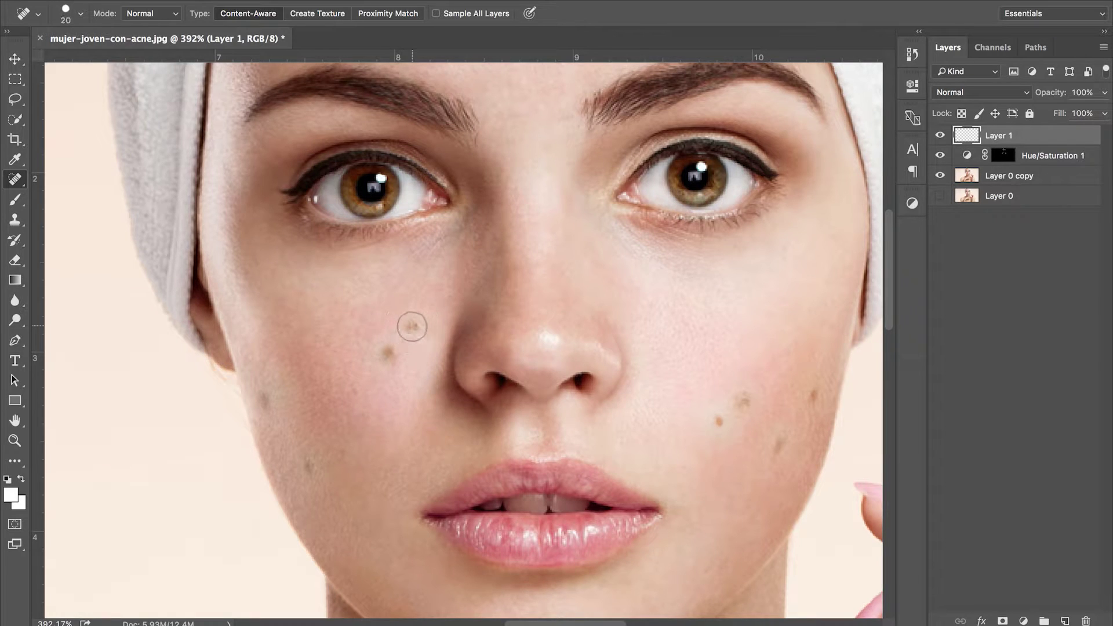
{"action": "left_click", "coordinate": [399, 17]}
{"action": "left_click", "coordinate": [436, 13]}
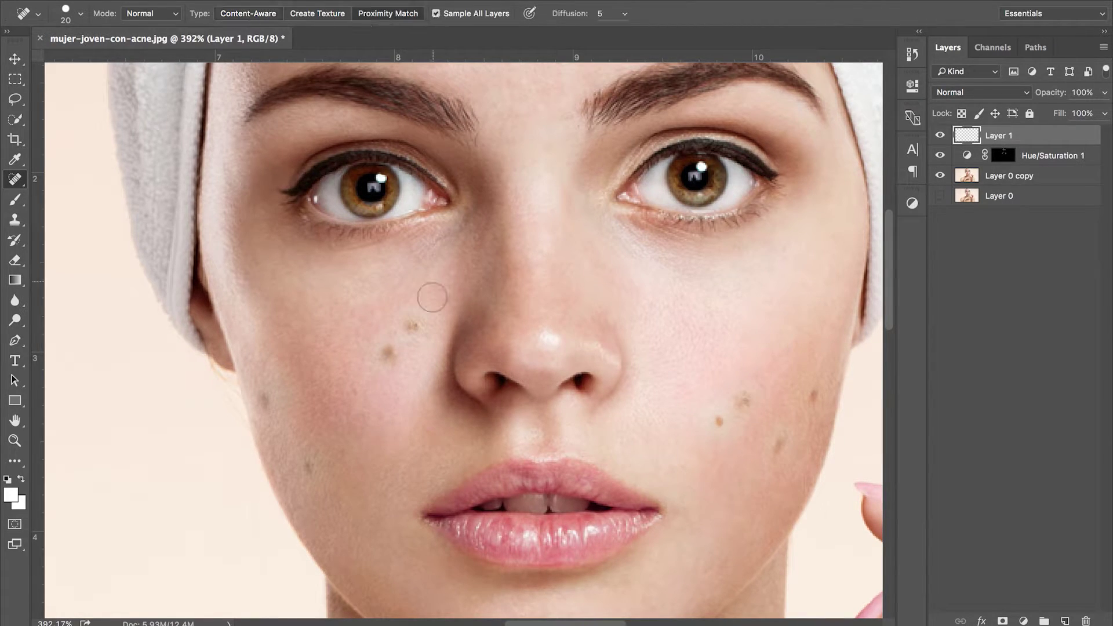
Heal the remaining dark spots on both cheeks with the Spot Healing Brush
{"action": "left_click", "coordinate": [412, 326]}
{"action": "left_click", "coordinate": [388, 353]}
{"action": "left_click", "coordinate": [308, 467]}
{"action": "left_click", "coordinate": [264, 399]}
{"action": "left_click", "coordinate": [720, 423]}
{"action": "left_click", "coordinate": [743, 401]}
{"action": "left_click", "coordinate": [777, 443]}
{"action": "left_click", "coordinate": [812, 398]}
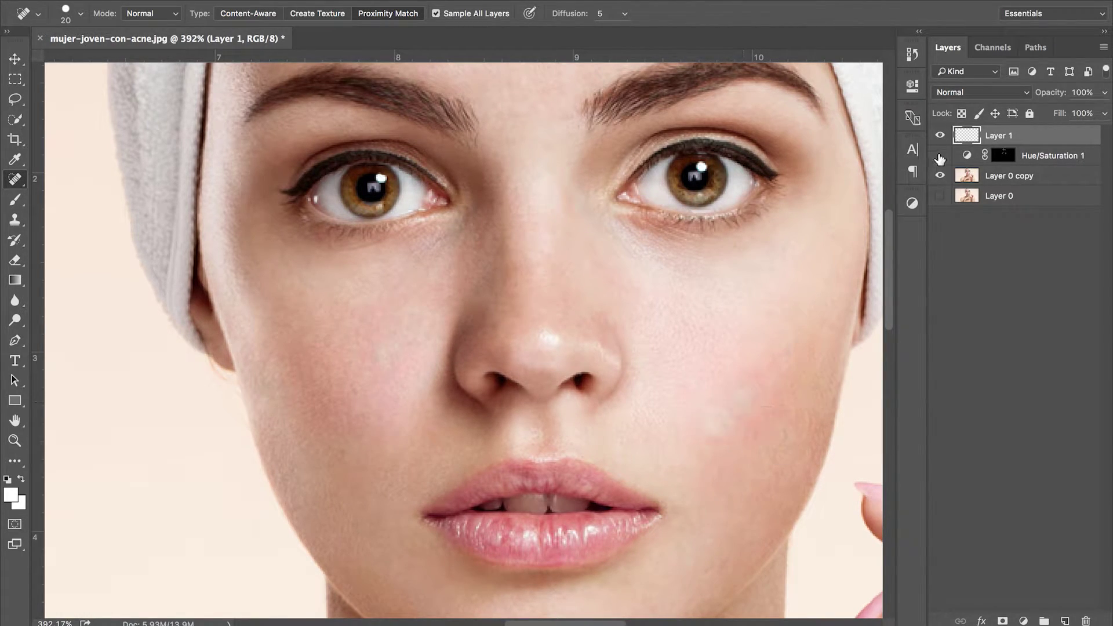
Heal the remaining spots on the forehead with the Spot Healing Brush
{"action": "scroll", "coordinate": [651, 298], "scroll_direction": "up", "scroll_amount": 6}
{"action": "left_click", "coordinate": [579, 292]}
{"action": "left_click", "coordinate": [459, 409]}
{"action": "left_click", "coordinate": [391, 354]}
{"action": "left_click", "coordinate": [333, 310]}
{"action": "left_click", "coordinate": [650, 368]}
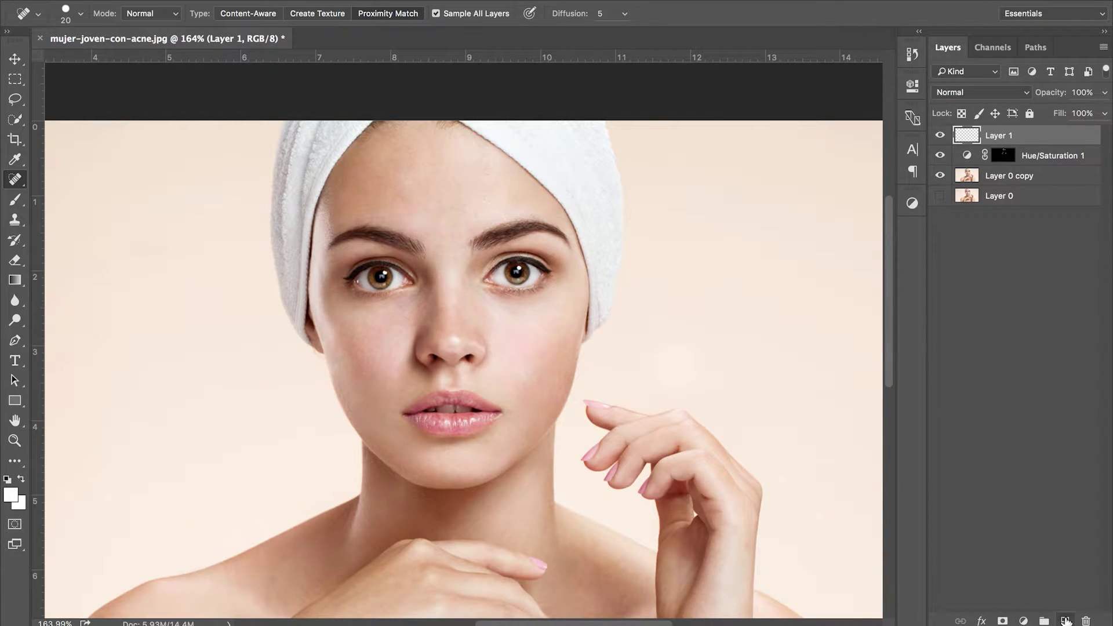
Create another empty layer and sample the pink of the lips as the Brush tool's foreground colour
{"action": "left_click", "coordinate": [1066, 621]}
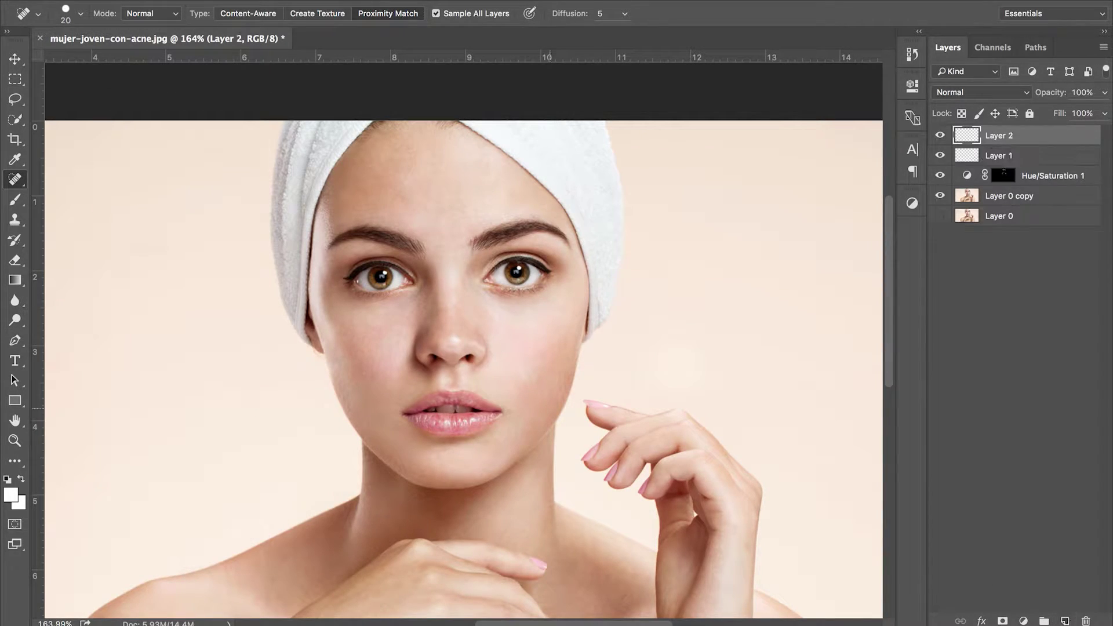
{"action": "left_click", "coordinate": [465, 426], "text": "alt"}
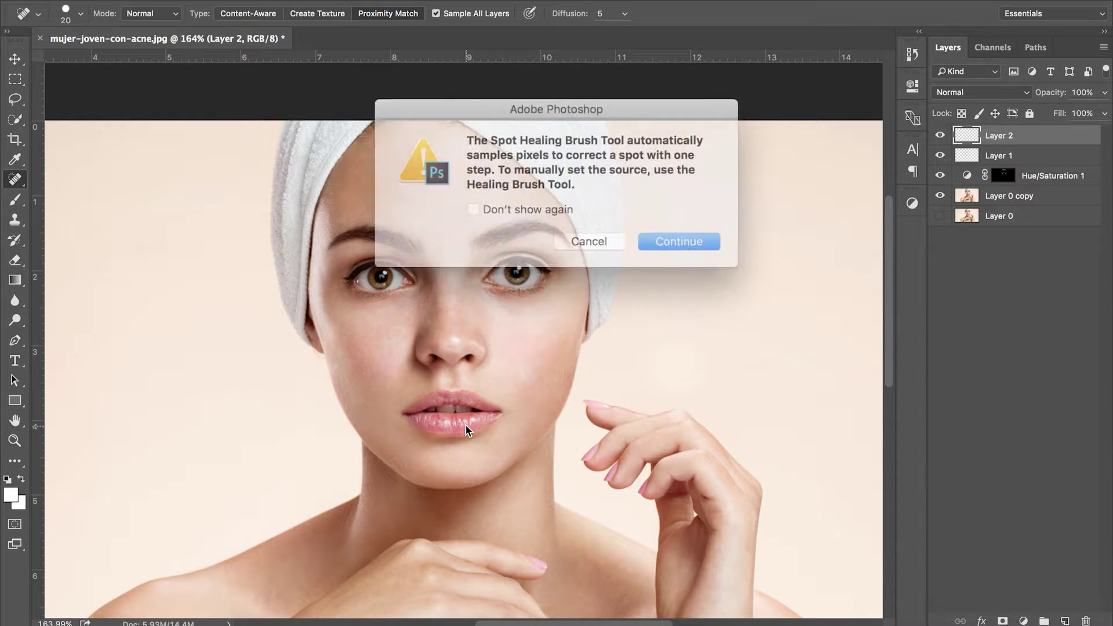
{"action": "left_click", "coordinate": [599, 235]}
{"action": "key", "text": "b"}
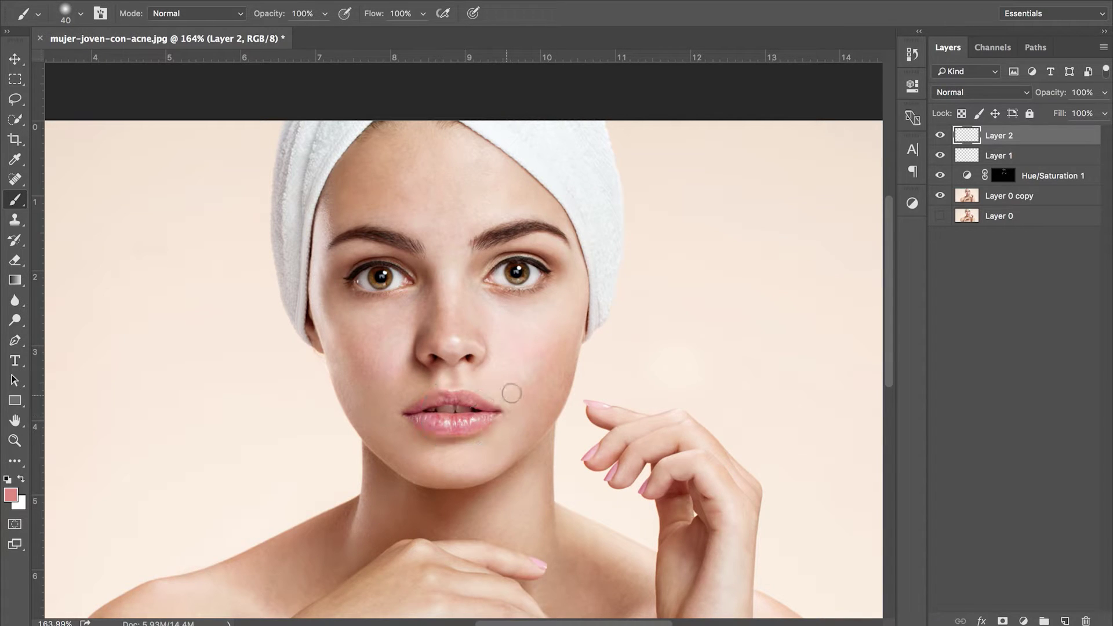
{"action": "left_click", "coordinate": [474, 429], "text": "alt"}
Paint the sampled pink over both cheeks and the forehead with a size 50 soft brush, and set the layer's blend mode to Soft Light
{"action": "mouse_move", "coordinate": [533, 374]}
{"action": "left_mouse_down"}
{"action": "mouse_move", "coordinate": [542, 356]}
{"action": "mouse_move", "coordinate": [529, 346]}
{"action": "left_mouse_up"}
{"action": "mouse_move", "coordinate": [374, 373]}
{"action": "left_mouse_down"}
{"action": "mouse_move", "coordinate": [394, 346]}
{"action": "mouse_move", "coordinate": [348, 371]}
{"action": "mouse_move", "coordinate": [349, 358]}
{"action": "left_mouse_up"}
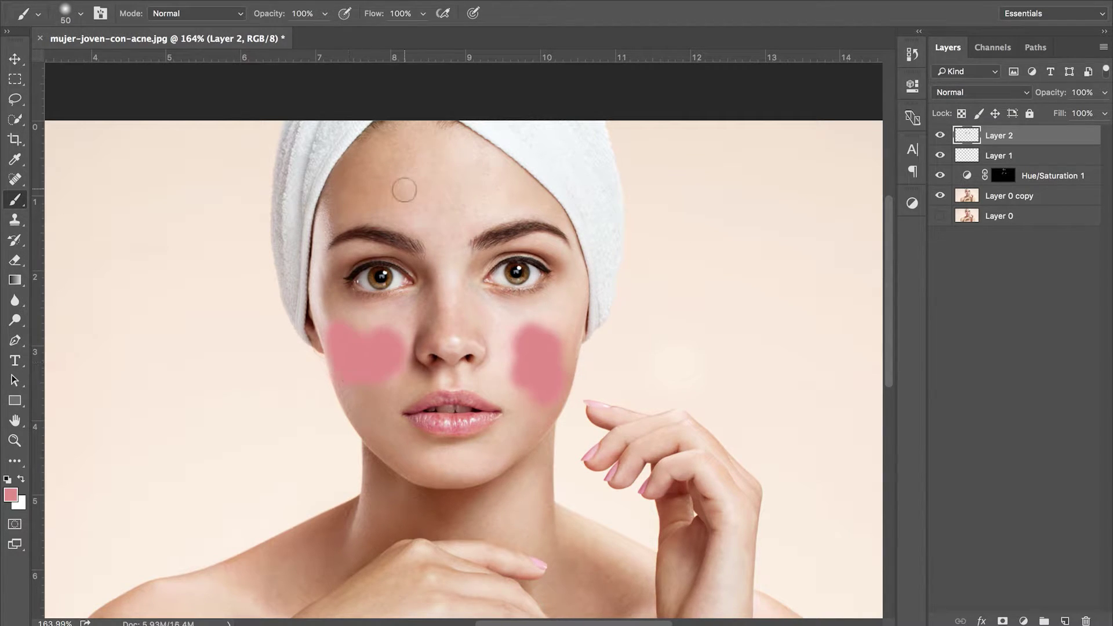
{"action": "mouse_move", "coordinate": [402, 186]}
{"action": "left_mouse_down"}
{"action": "mouse_move", "coordinate": [402, 209]}
{"action": "mouse_move", "coordinate": [494, 209]}
{"action": "mouse_move", "coordinate": [421, 161]}
{"action": "mouse_move", "coordinate": [406, 187]}
{"action": "left_mouse_up"}
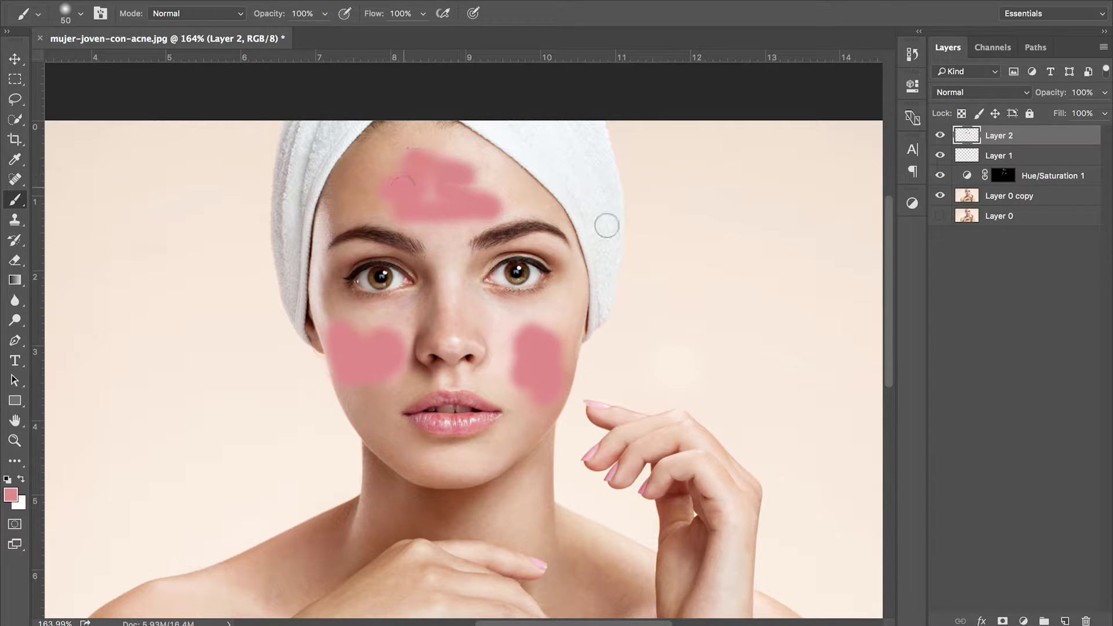
{"action": "left_click", "coordinate": [994, 94]}
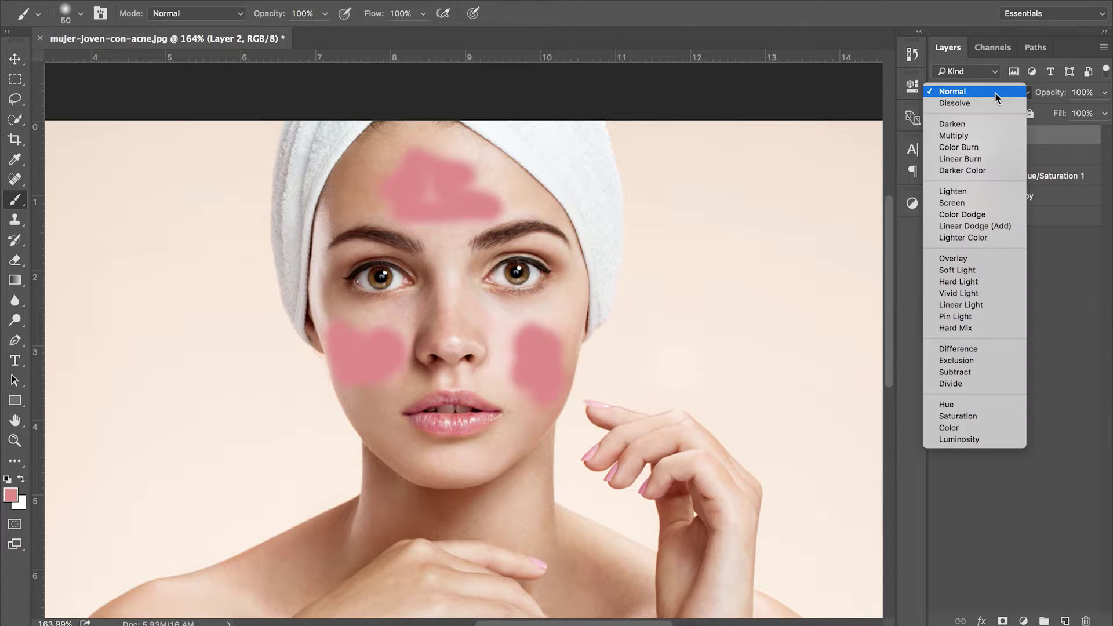
{"action": "left_click", "coordinate": [953, 273]}
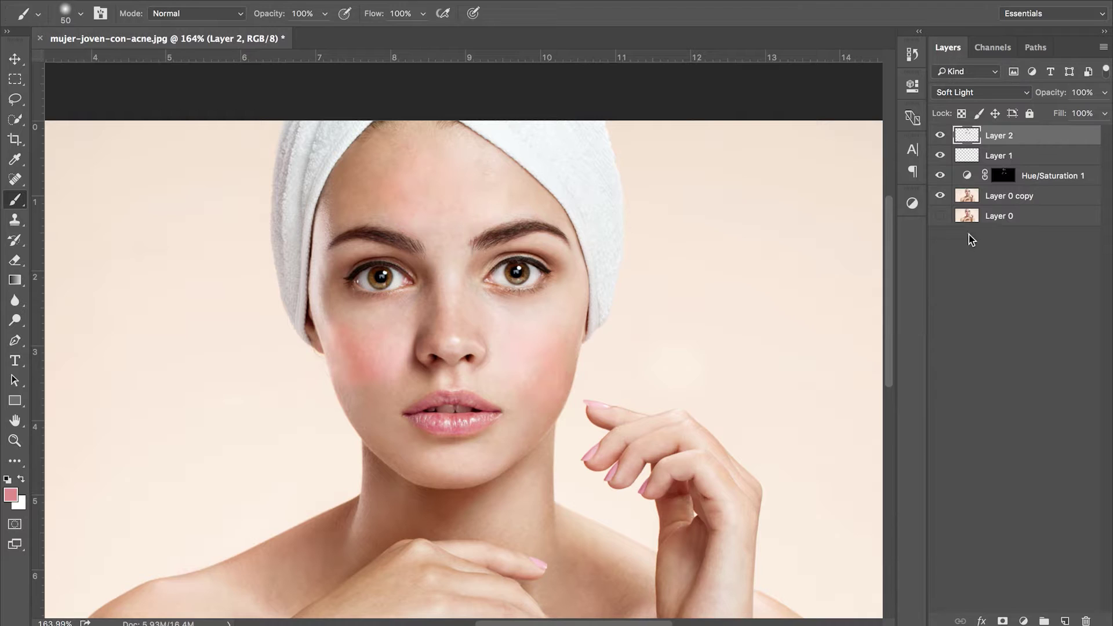
Extend the Hue/Saturation 1 mask with white over the reddened cheeks using the soft Brush
{"action": "left_click", "coordinate": [980, 156]}
{"action": "scroll", "coordinate": [517, 385], "scroll_direction": "up", "scroll_amount": 3}
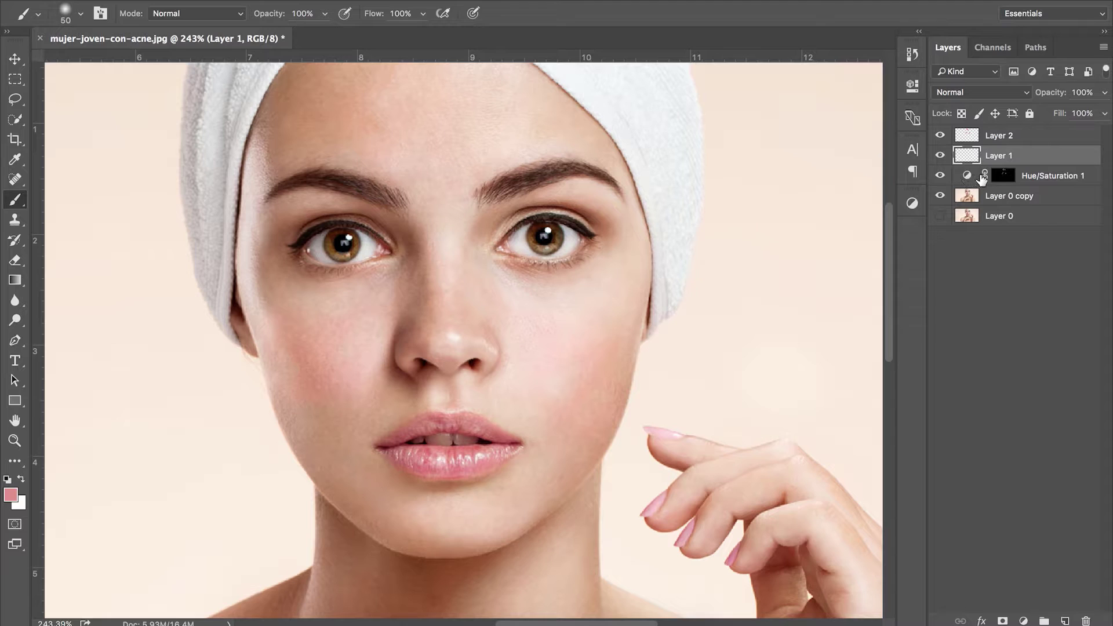
{"action": "left_click", "coordinate": [1002, 175]}
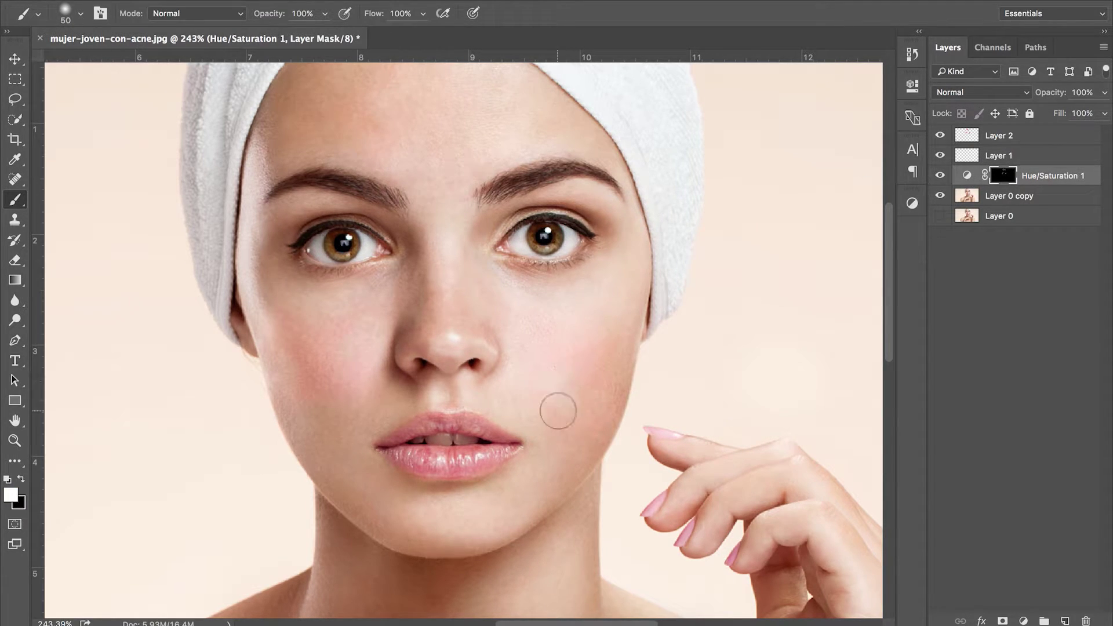
{"action": "scroll", "coordinate": [356, 317], "scroll_direction": "up", "scroll_amount": 3}
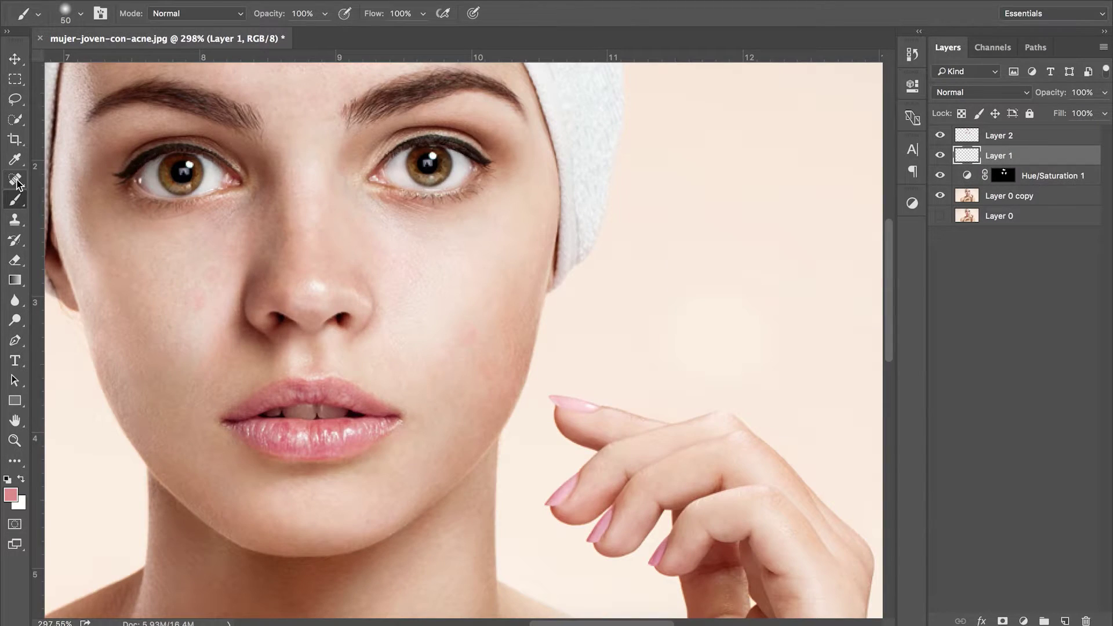
Heal the leftover blemishes on both cheeks and the forehead on Layer 1 with a size 30 Spot Healing Brush
{"action": "key", "text": "j"}
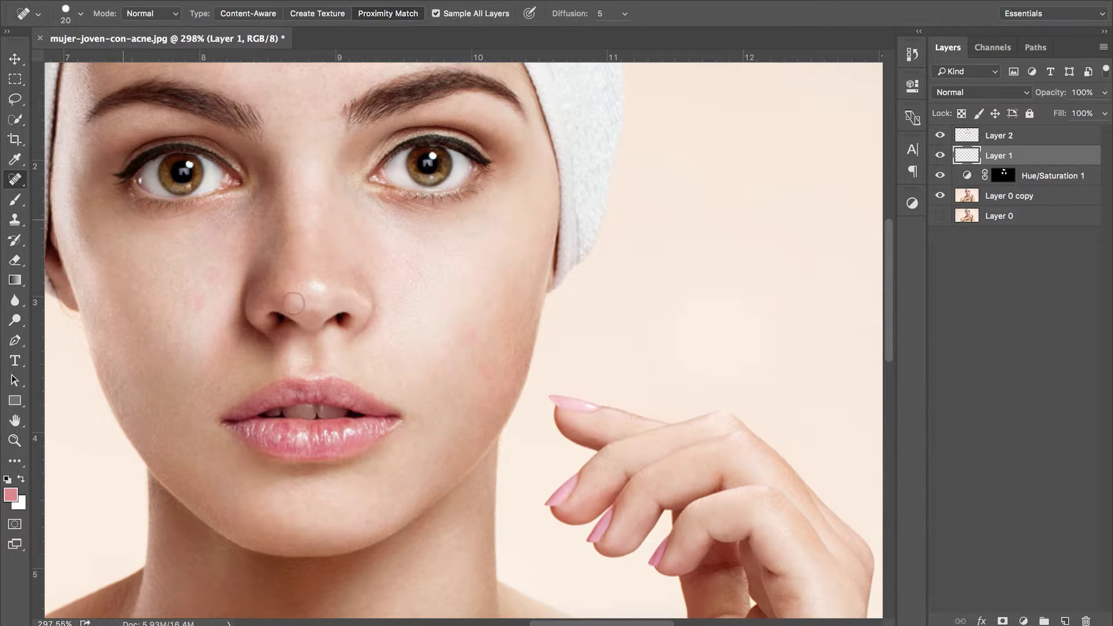
{"action": "key", "text": "bracketright"}
{"action": "key", "text": "bracketright"}
{"action": "mouse_move", "coordinate": [471, 342]}
{"action": "left_mouse_down"}
{"action": "mouse_move", "coordinate": [458, 348]}
{"action": "mouse_move", "coordinate": [464, 357]}
{"action": "mouse_move", "coordinate": [469, 316]}
{"action": "left_mouse_up"}
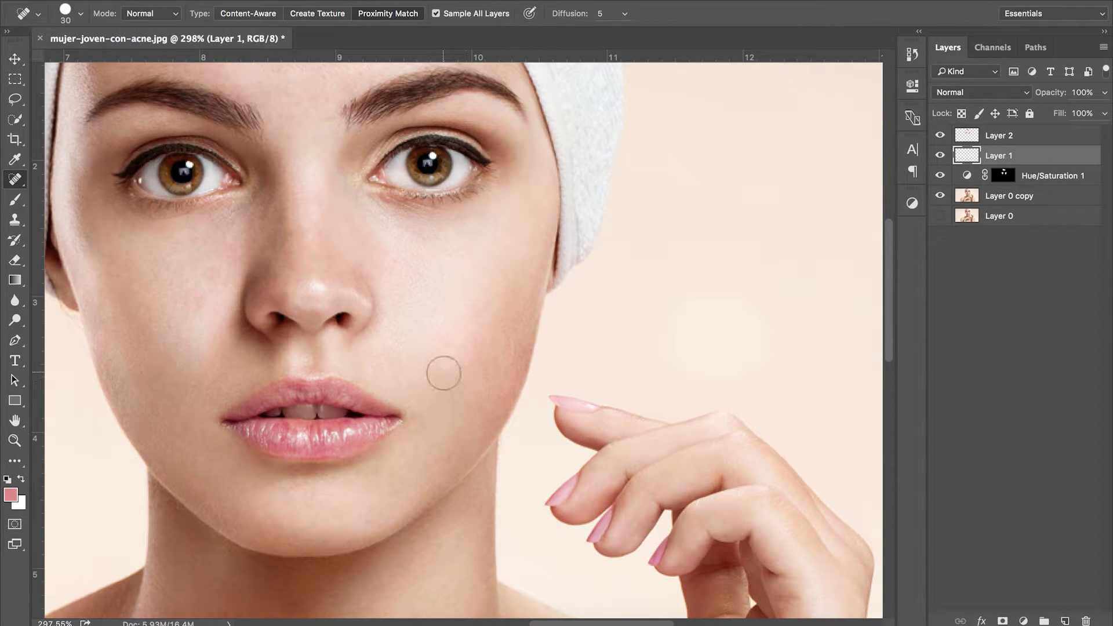
{"action": "left_click", "coordinate": [195, 301]}
{"action": "scroll", "coordinate": [367, 290], "scroll_direction": "up", "scroll_amount": 3}
{"action": "mouse_move", "coordinate": [235, 203]}
{"action": "left_mouse_down"}
{"action": "mouse_move", "coordinate": [261, 184]}
{"action": "mouse_move", "coordinate": [314, 211]}
{"action": "left_mouse_up"}
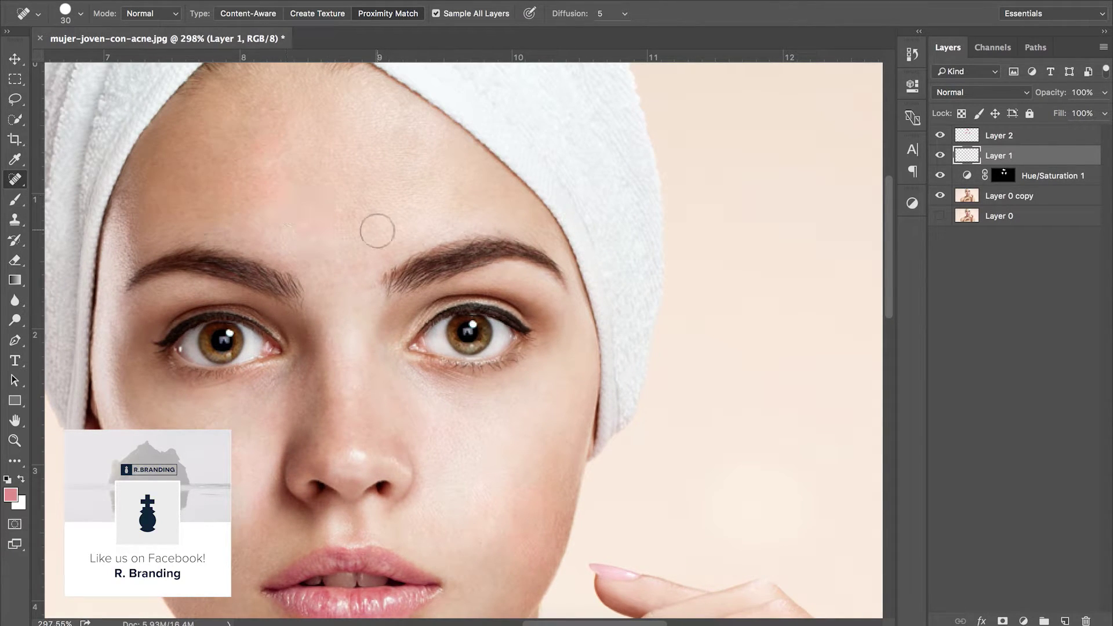
Create an empty layer above Layer 2 and switch to the Clone Stamp Tool
{"action": "key", "text": "ctrl+shift+alt+n"}
{"action": "left_click", "coordinate": [15, 262]}
{"action": "left_click", "coordinate": [15, 219]}
{"action": "left_click", "coordinate": [15, 219]}
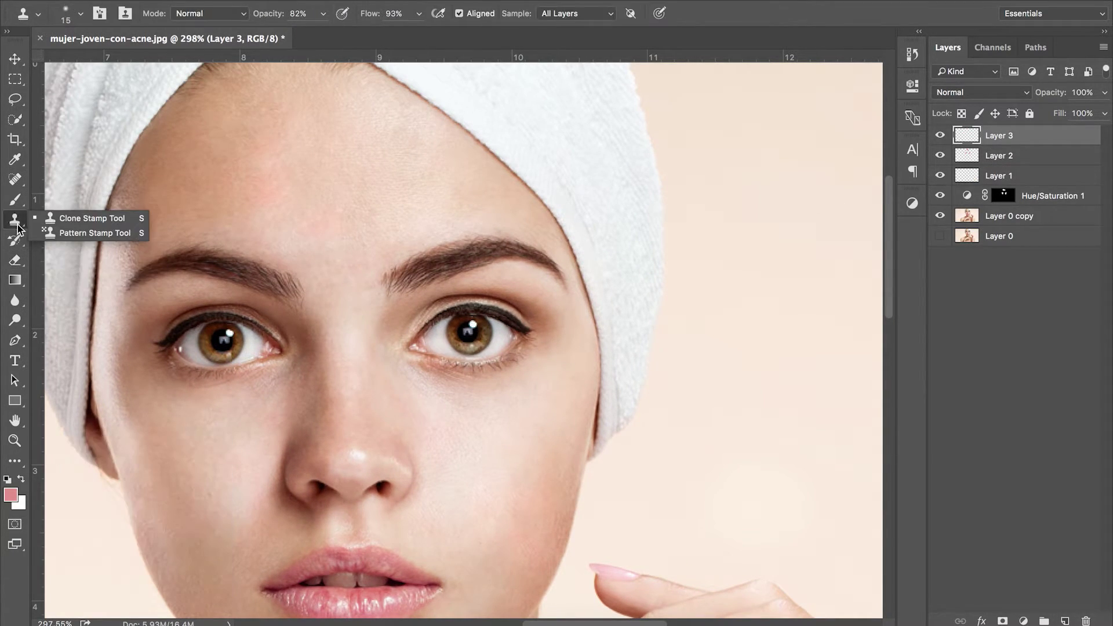
{"action": "left_click", "coordinate": [58, 218]}
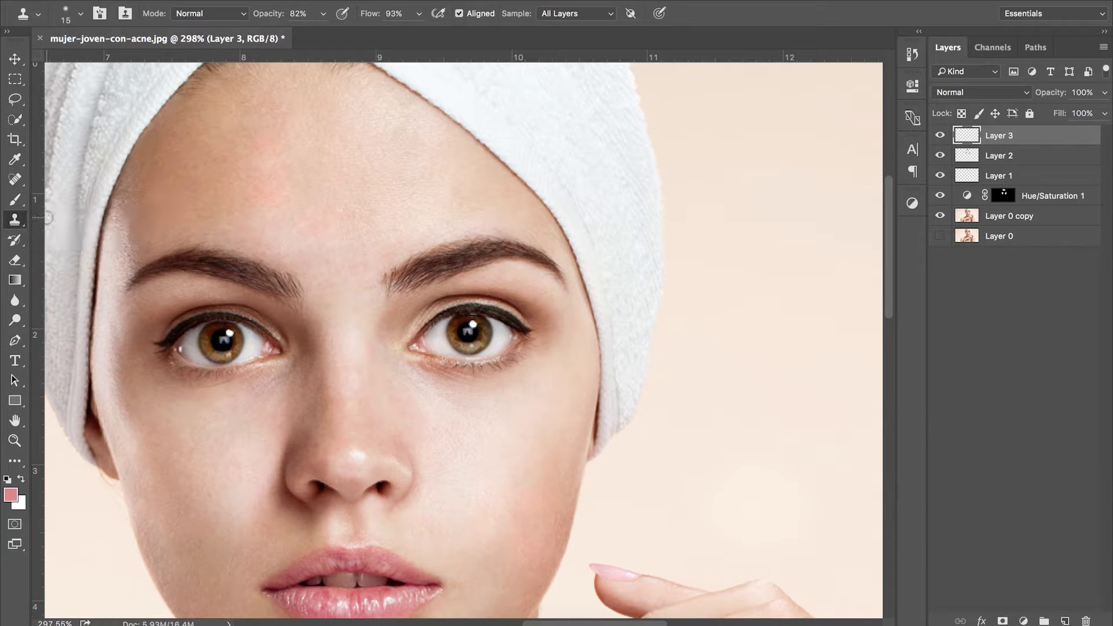
Clone clean skin over the reddish patches on the forehead with a size 30 Clone Stamp
{"action": "key", "text": "bracketright"}
{"action": "key", "text": "bracketright"}
{"action": "left_click", "coordinate": [369, 237], "text": "alt"}
{"action": "mouse_move", "coordinate": [305, 223]}
{"action": "left_mouse_down"}
{"action": "mouse_move", "coordinate": [342, 217]}
{"action": "mouse_move", "coordinate": [287, 190]}
{"action": "mouse_move", "coordinate": [258, 189]}
{"action": "left_mouse_up"}
{"action": "left_click", "coordinate": [315, 195], "text": "alt"}
{"action": "left_click", "coordinate": [314, 195], "text": "alt"}
{"action": "left_click", "coordinate": [294, 217]}
{"action": "left_click", "coordinate": [313, 142], "text": "alt"}
{"action": "left_click", "coordinate": [264, 147]}
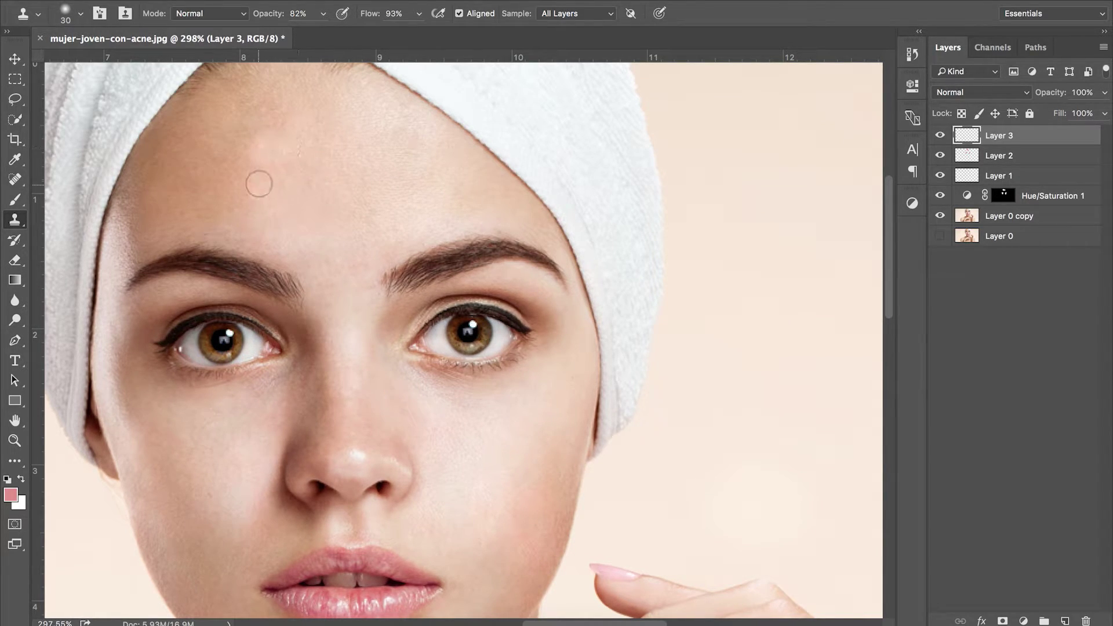
{"action": "left_click", "coordinate": [349, 167], "text": "alt"}
{"action": "left_click", "coordinate": [278, 174]}
{"action": "scroll", "coordinate": [294, 212], "scroll_direction": "left", "scroll_amount": 3}
{"action": "scroll", "coordinate": [264, 457], "scroll_direction": "down", "scroll_amount": 2}
{"action": "scroll", "coordinate": [308, 443], "scroll_direction": "up", "scroll_amount": 4}
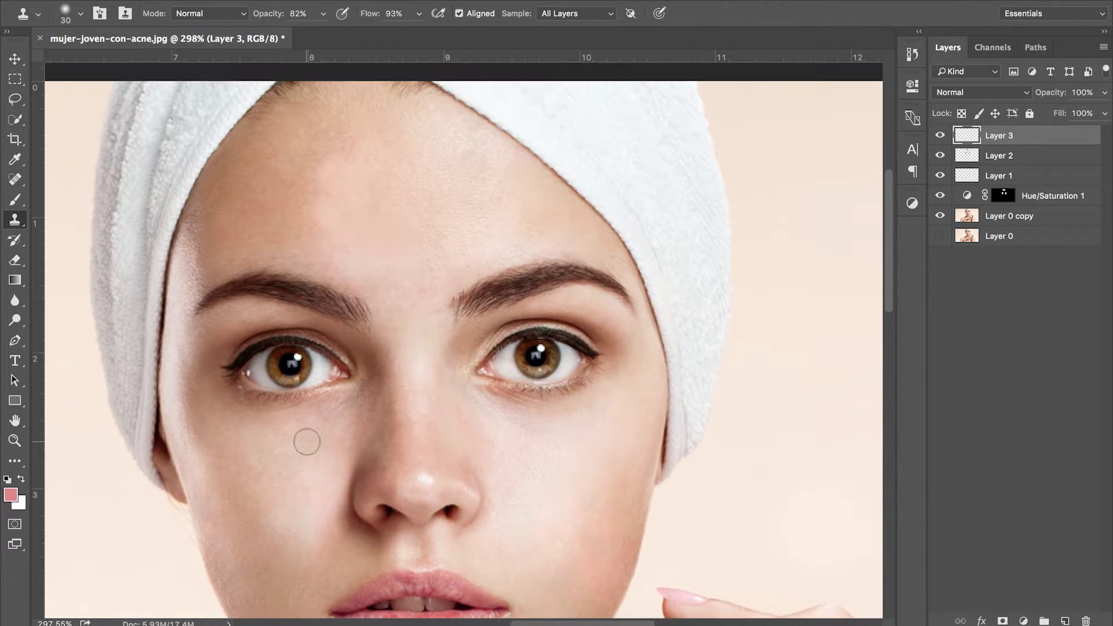
Add another empty layer above Layer 3 and ready the Brush tool with black as the foreground colour
{"action": "key", "text": "super+minus"}
{"action": "key", "text": "super+minus"}
{"action": "key", "text": "e"}
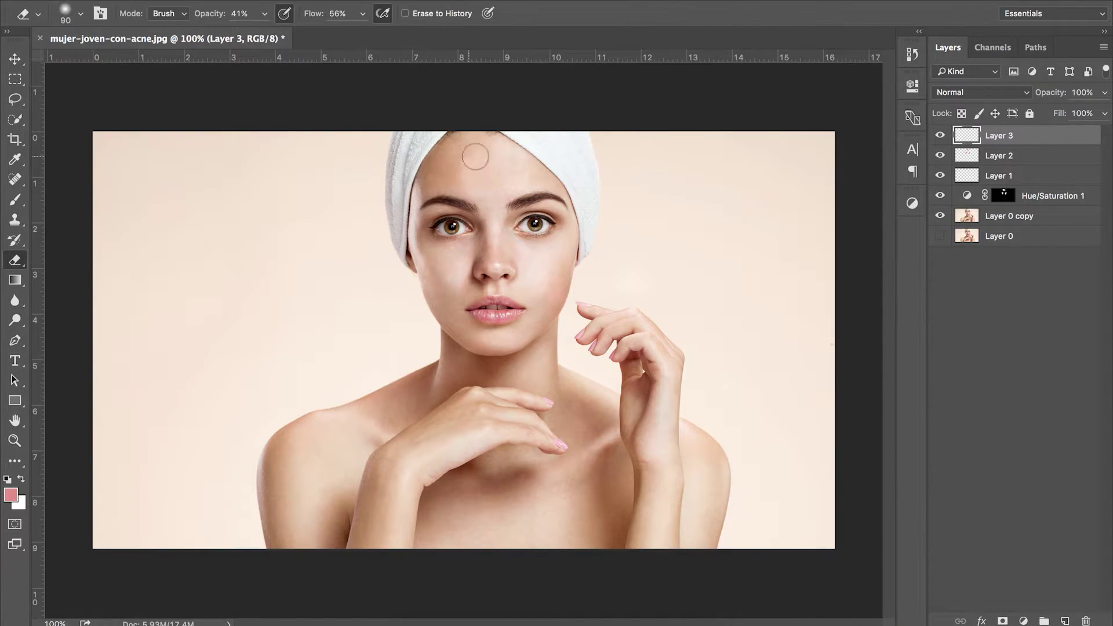
{"action": "scroll", "coordinate": [466, 396], "scroll_direction": "up", "scroll_amount": 3}
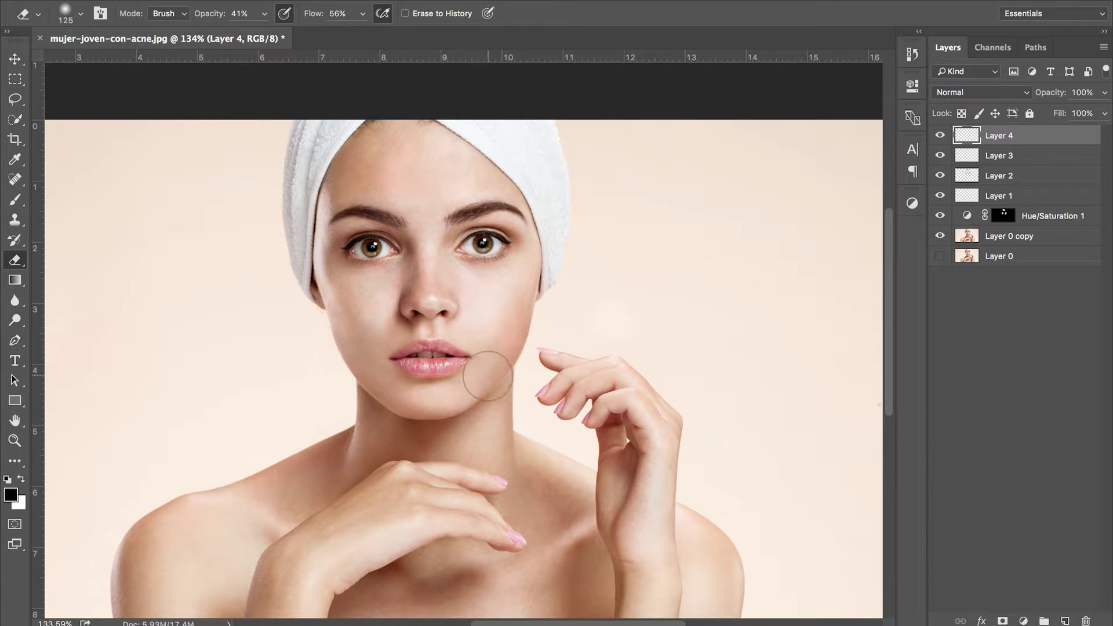
{"action": "key", "text": "b"}
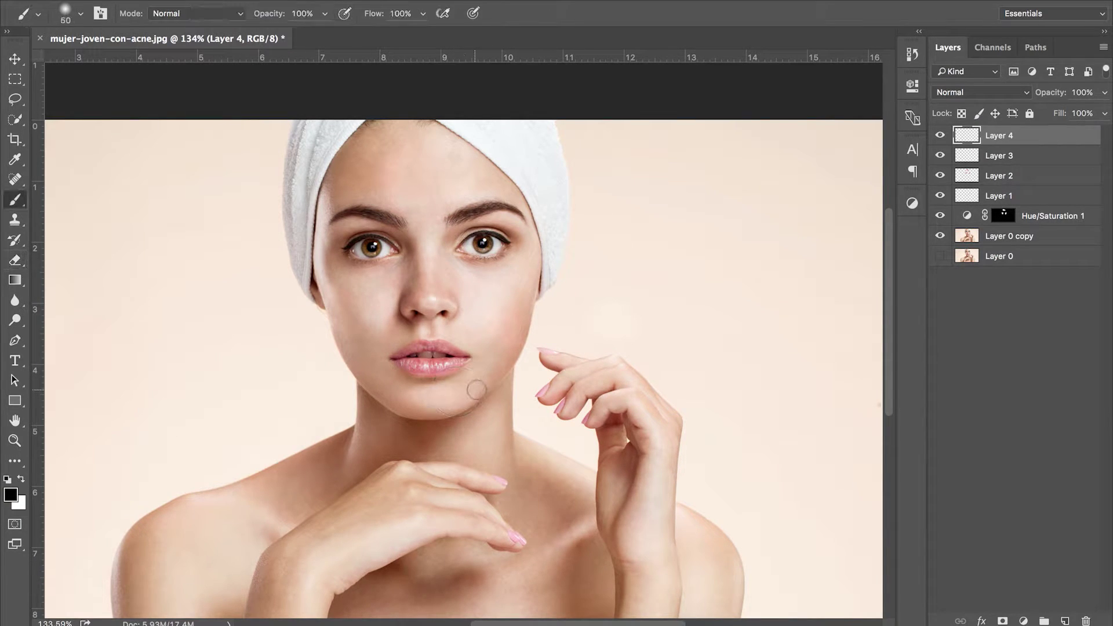
Paint black along the jawline, cheek contours, temples and eyes on Layer 4 with a size 100 soft brush
{"action": "key", "text": "bracketright"}
{"action": "key", "text": "bracketright"}
{"action": "key", "text": "bracketright"}
{"action": "key", "text": "bracketright"}
{"action": "key", "text": "bracketright"}
{"action": "mouse_move", "coordinate": [476, 392]}
{"action": "left_mouse_down"}
{"action": "mouse_move", "coordinate": [539, 278]}
{"action": "mouse_move", "coordinate": [444, 405]}
{"action": "mouse_move", "coordinate": [391, 392]}
{"action": "mouse_move", "coordinate": [358, 359]}
{"action": "mouse_move", "coordinate": [333, 281]}
{"action": "mouse_move", "coordinate": [357, 361]}
{"action": "mouse_move", "coordinate": [340, 277]}
{"action": "mouse_move", "coordinate": [341, 181]}
{"action": "mouse_move", "coordinate": [362, 139]}
{"action": "left_mouse_up"}
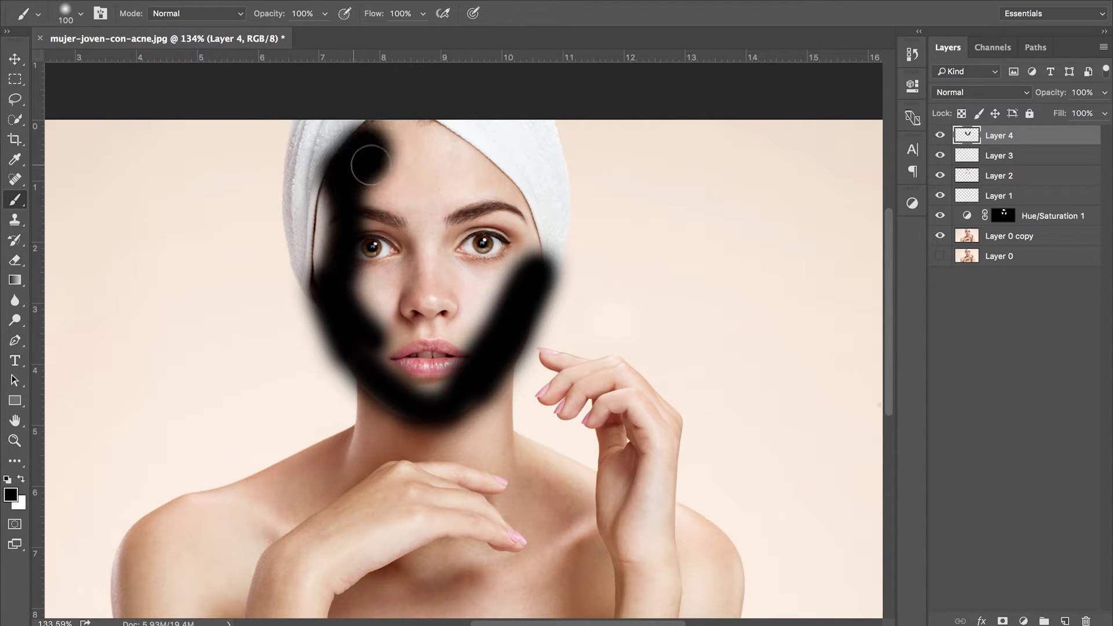
{"action": "left_click_drag", "start_coordinate": [519, 191], "coordinate": [498, 165]}
{"action": "mouse_move", "coordinate": [510, 237]}
{"action": "left_mouse_down"}
{"action": "mouse_move", "coordinate": [400, 250]}
{"action": "mouse_move", "coordinate": [397, 223]}
{"action": "left_mouse_up"}
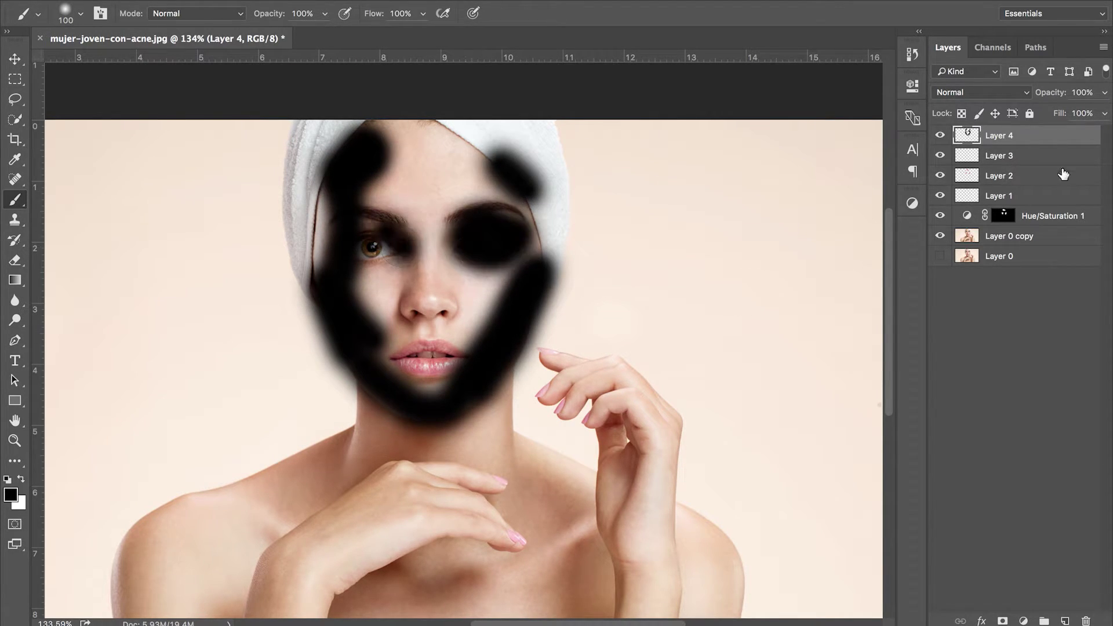
Split Layer 4's Blend If white point for the underlying layer to 52 / 211
{"action": "double_click", "coordinate": [1053, 137]}
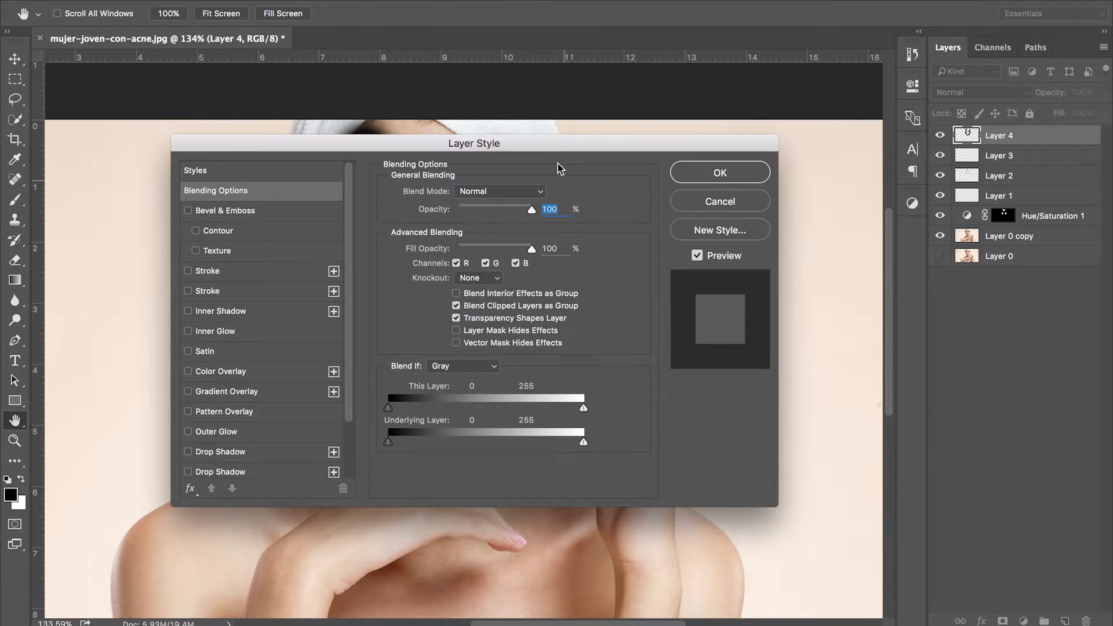
{"action": "left_click_drag", "start_coordinate": [550, 149], "coordinate": [873, 148]}
{"action": "scroll", "coordinate": [308, 249], "scroll_direction": "right", "scroll_amount": 6}
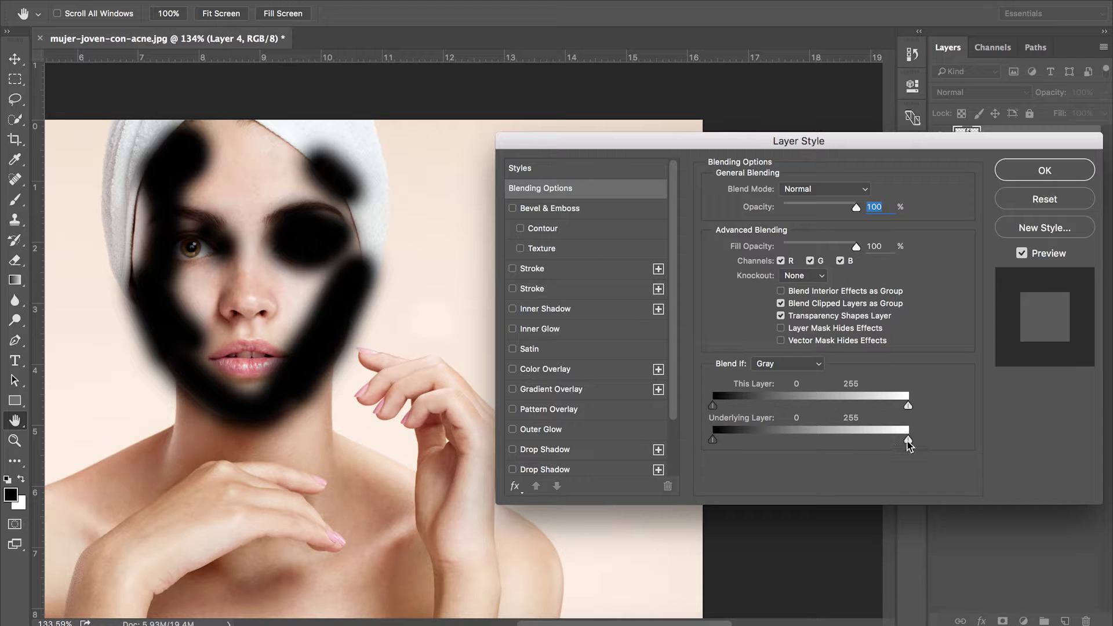
{"action": "left_click_drag", "start_coordinate": [878, 440], "coordinate": [785, 443]}
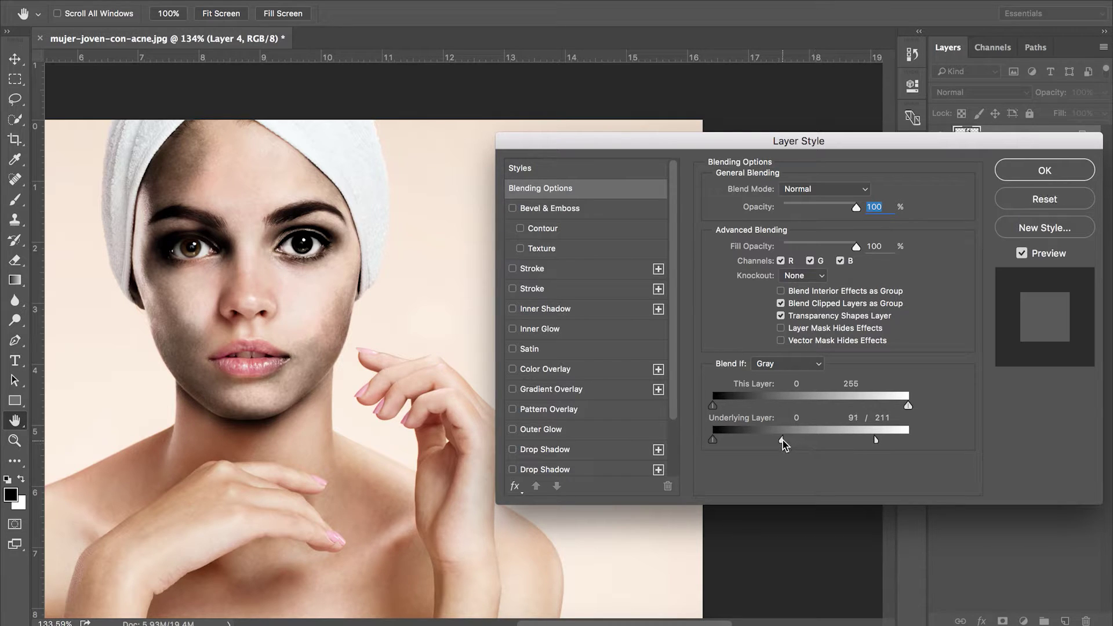
{"action": "left_click_drag", "start_coordinate": [781, 440], "coordinate": [757, 442]}
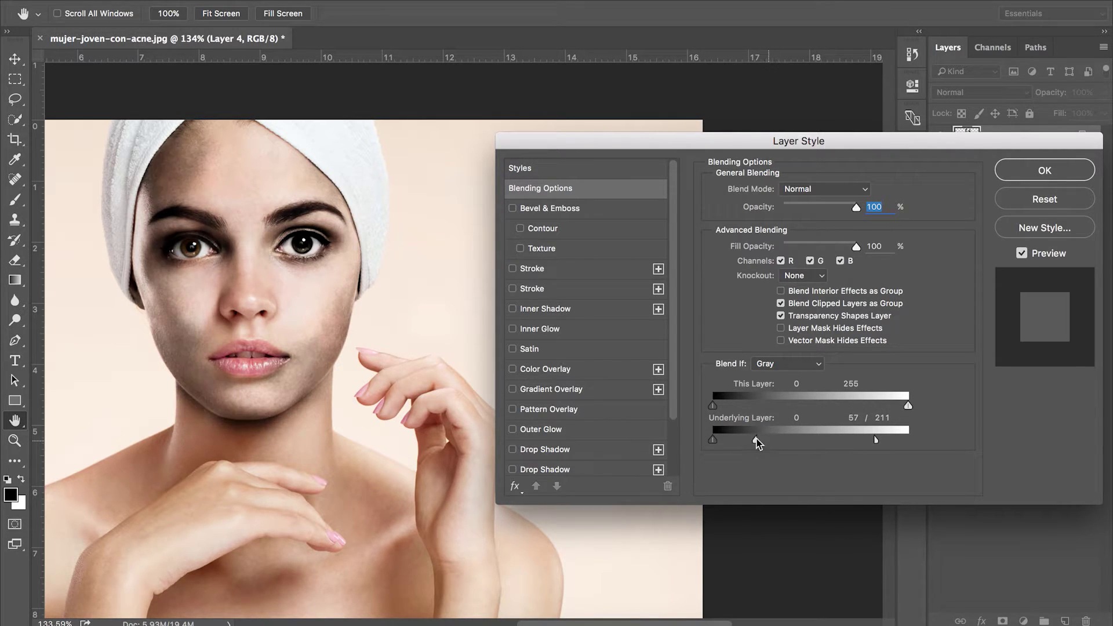
Set Layer 4's blend mode to Overlay with 54% opacity, and compare the face with the layer hidden and shown
{"action": "left_click", "coordinate": [846, 191]}
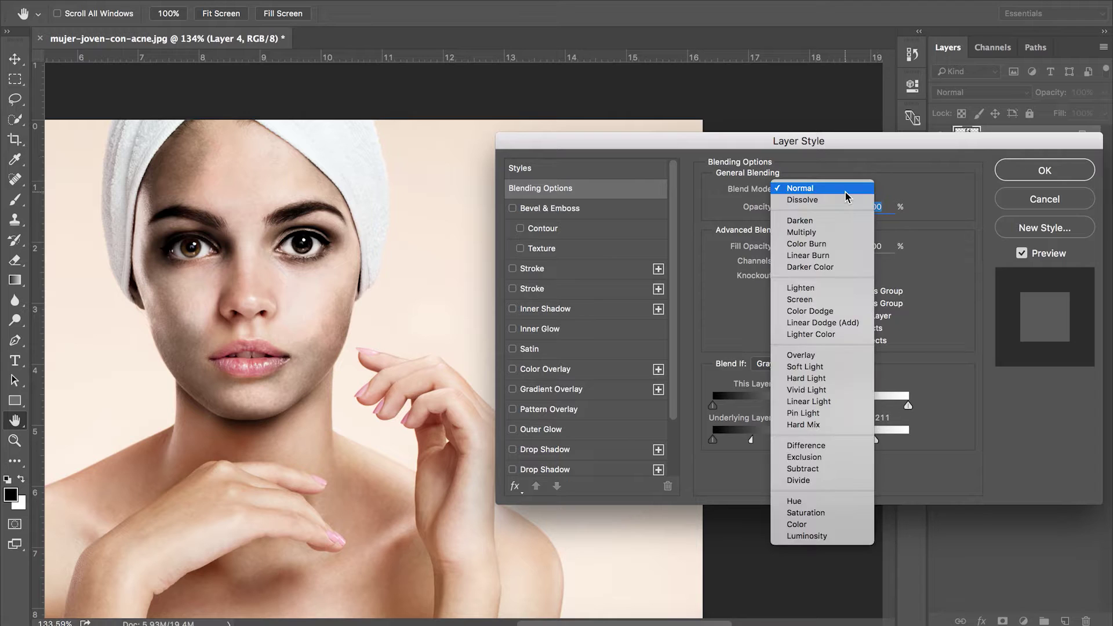
{"action": "left_click", "coordinate": [807, 354]}
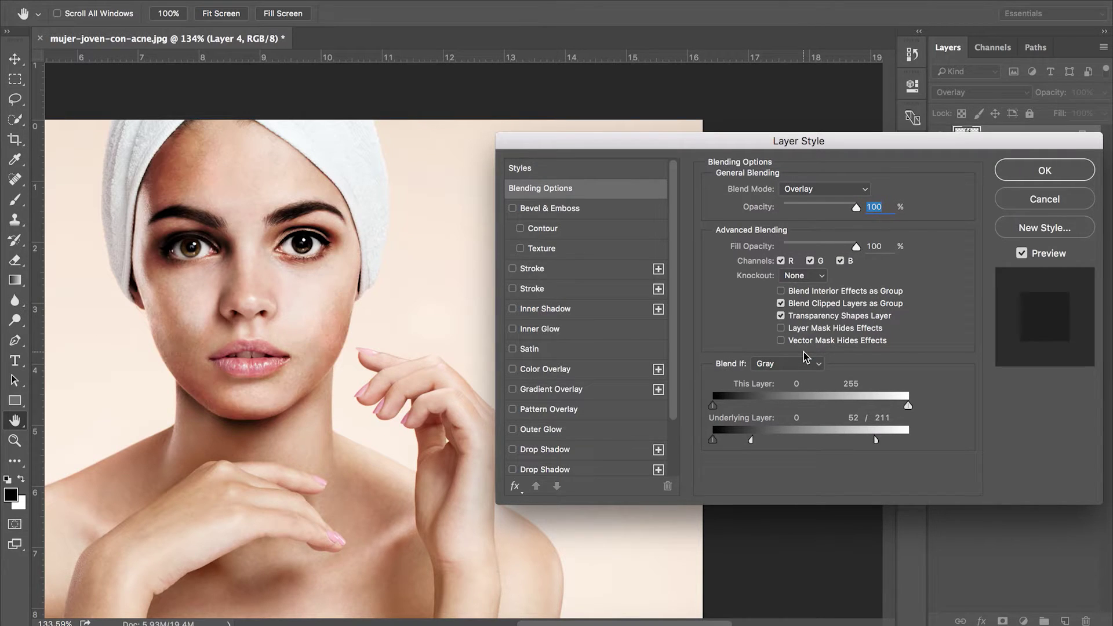
{"action": "left_click", "coordinate": [826, 203]}
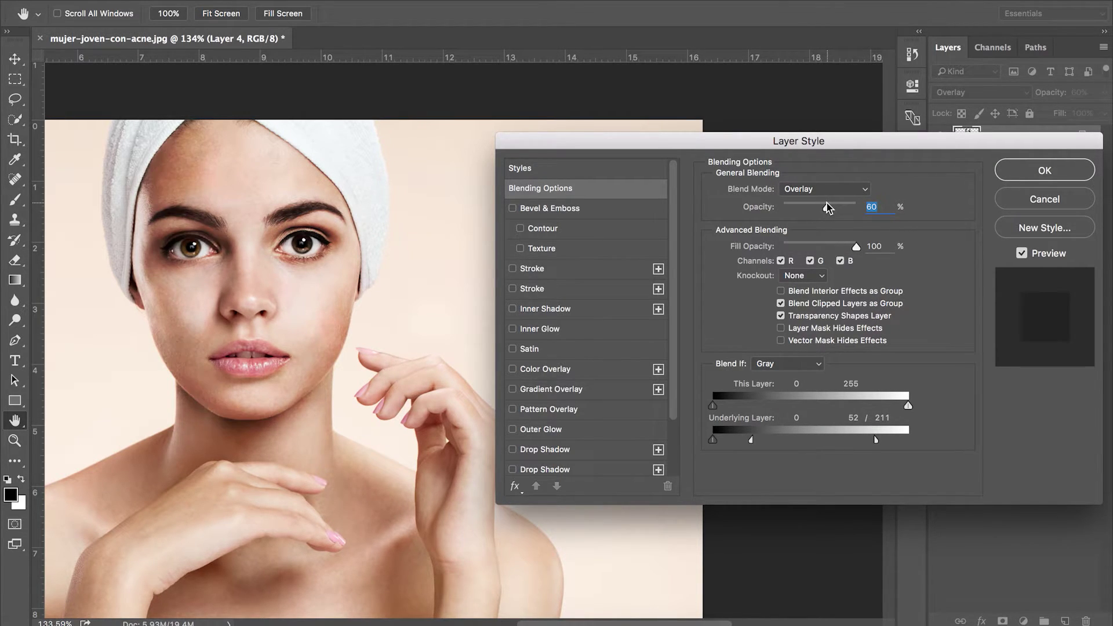
{"action": "left_click_drag", "start_coordinate": [822, 203], "coordinate": [822, 203]}
{"action": "left_click", "coordinate": [1036, 174]}
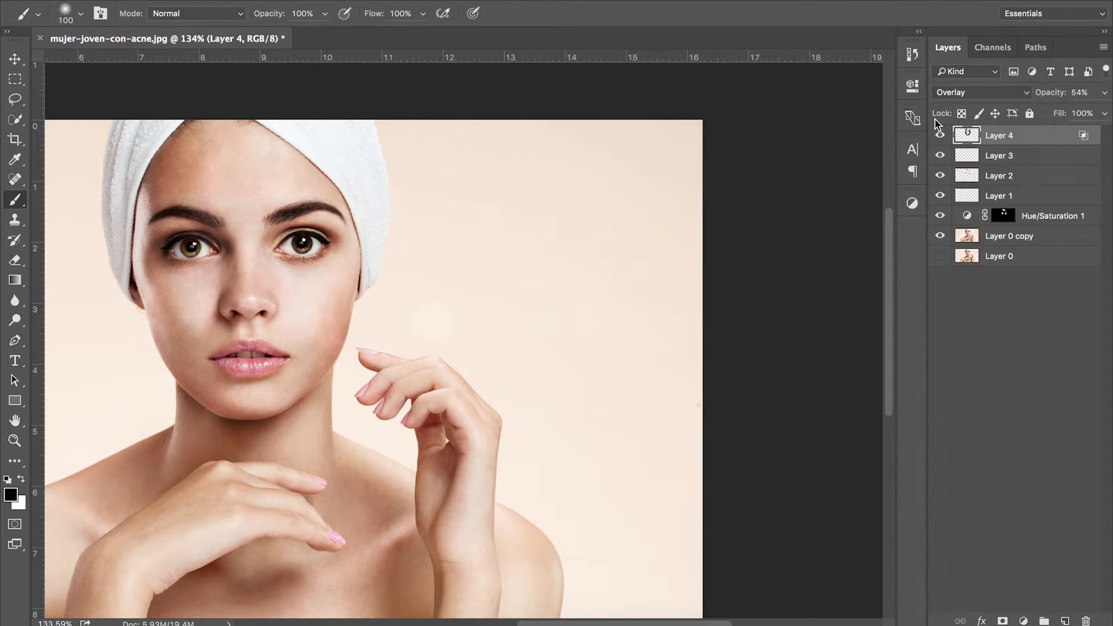
{"action": "left_click", "coordinate": [939, 135]}
{"action": "left_click", "coordinate": [940, 135]}
Create an empty layer above Layer 3 and paint white over the forehead, eyes, nose, cheeks, lips and chin
{"action": "left_click", "coordinate": [1043, 154]}
{"action": "left_click", "coordinate": [1065, 620]}
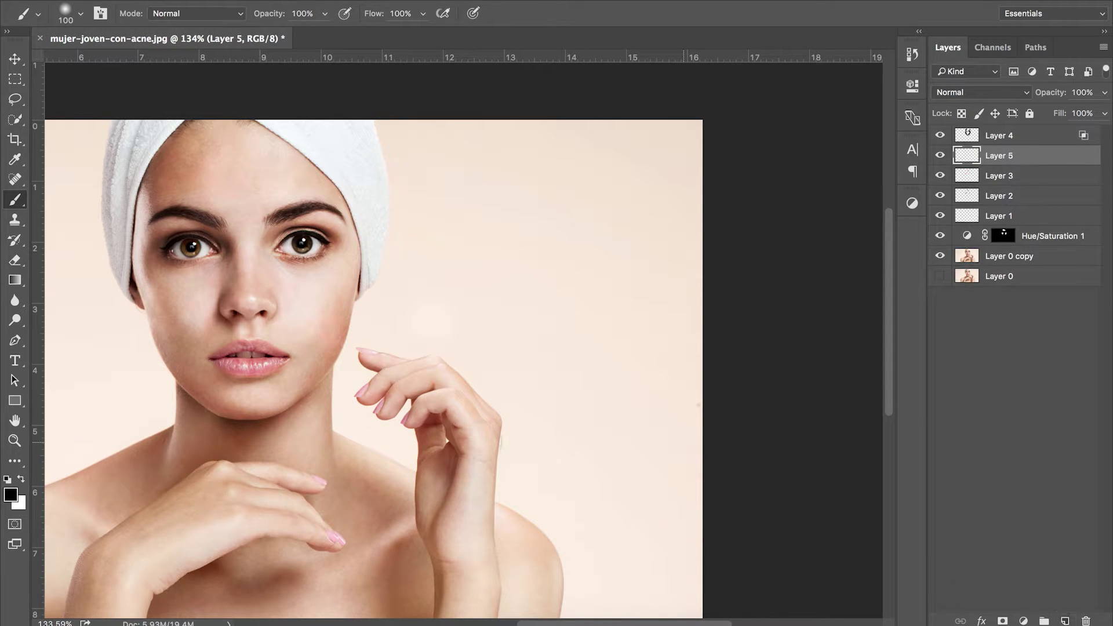
{"action": "left_click", "coordinate": [23, 478]}
{"action": "mouse_move", "coordinate": [303, 298]}
{"action": "left_mouse_down"}
{"action": "mouse_move", "coordinate": [293, 334]}
{"action": "mouse_move", "coordinate": [313, 285]}
{"action": "mouse_move", "coordinate": [285, 279]}
{"action": "mouse_move", "coordinate": [293, 365]}
{"action": "left_mouse_up"}
{"action": "mouse_move", "coordinate": [208, 324]}
{"action": "left_mouse_down"}
{"action": "mouse_move", "coordinate": [199, 310]}
{"action": "mouse_move", "coordinate": [305, 238]}
{"action": "mouse_move", "coordinate": [232, 150]}
{"action": "left_mouse_up"}
{"action": "mouse_move", "coordinate": [243, 371]}
{"action": "left_mouse_down"}
{"action": "mouse_move", "coordinate": [262, 335]}
{"action": "mouse_move", "coordinate": [248, 236]}
{"action": "left_mouse_up"}
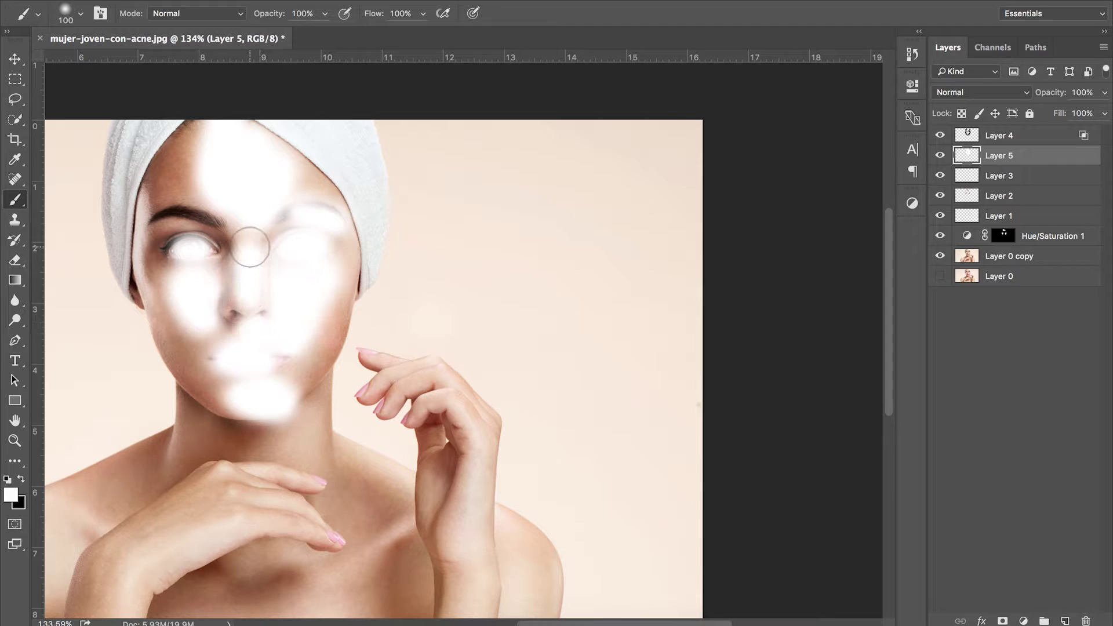
Split Layer 5's Blend If black point for the underlying layer to 71 / 202
{"action": "double_click", "coordinate": [1065, 162]}
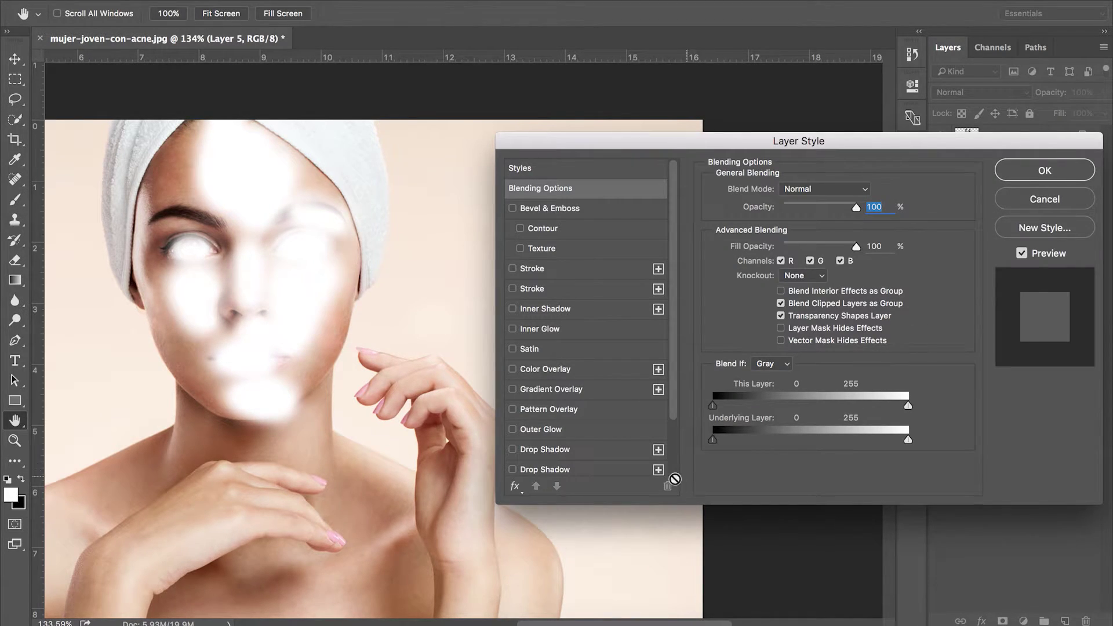
{"action": "key", "text": "alt"}
{"action": "left_click_drag", "start_coordinate": [729, 443], "coordinate": [840, 439]}
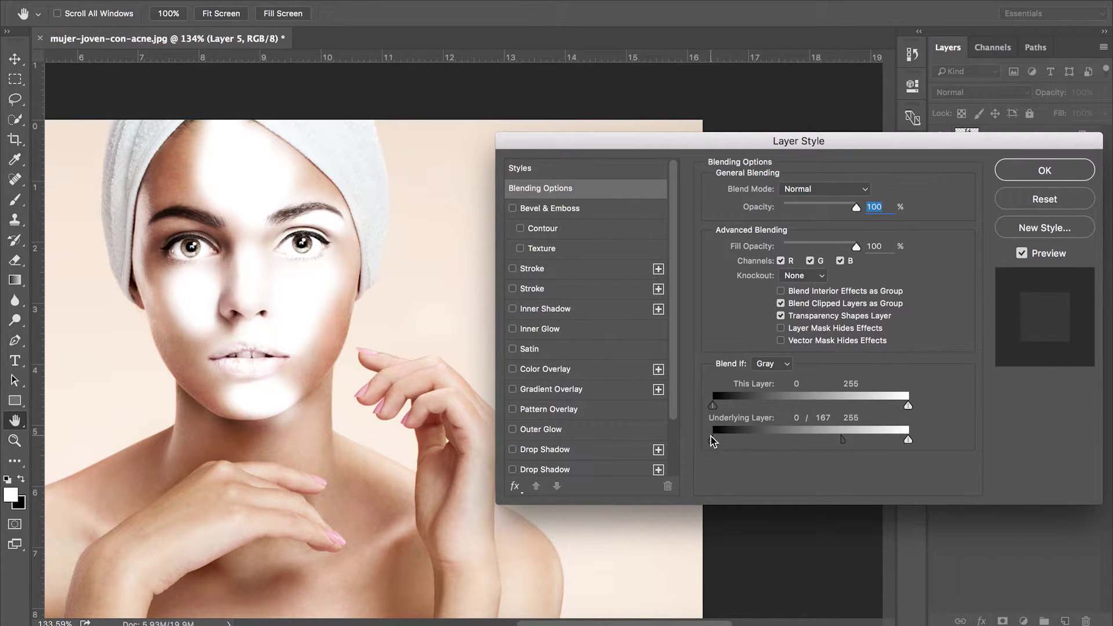
{"action": "left_click_drag", "start_coordinate": [741, 440], "coordinate": [767, 440]}
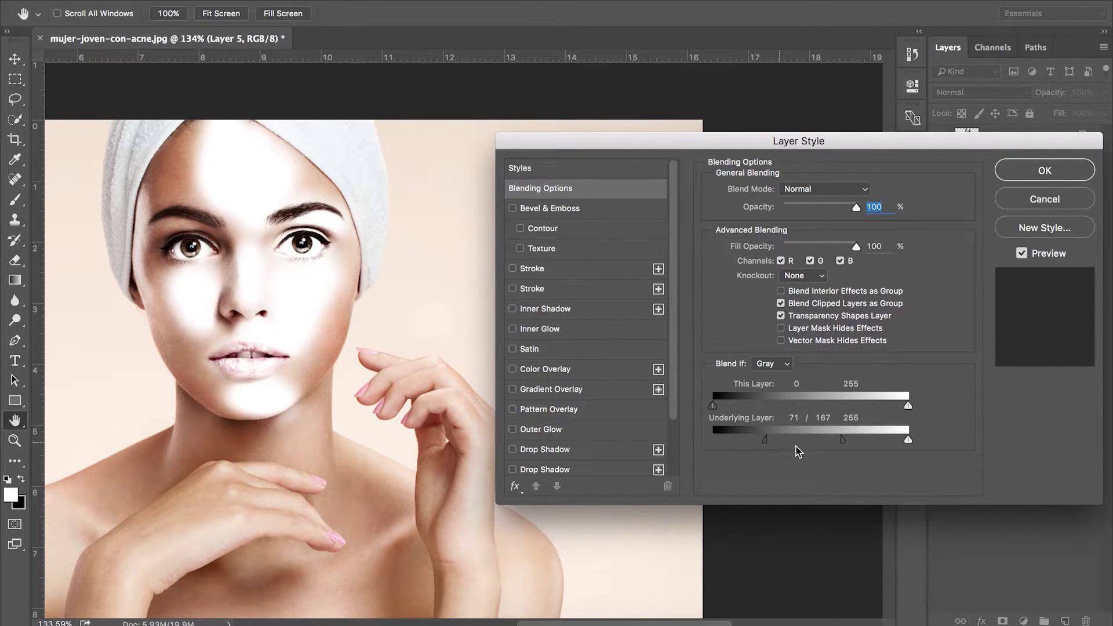
{"action": "left_click_drag", "start_coordinate": [843, 440], "coordinate": [868, 440]}
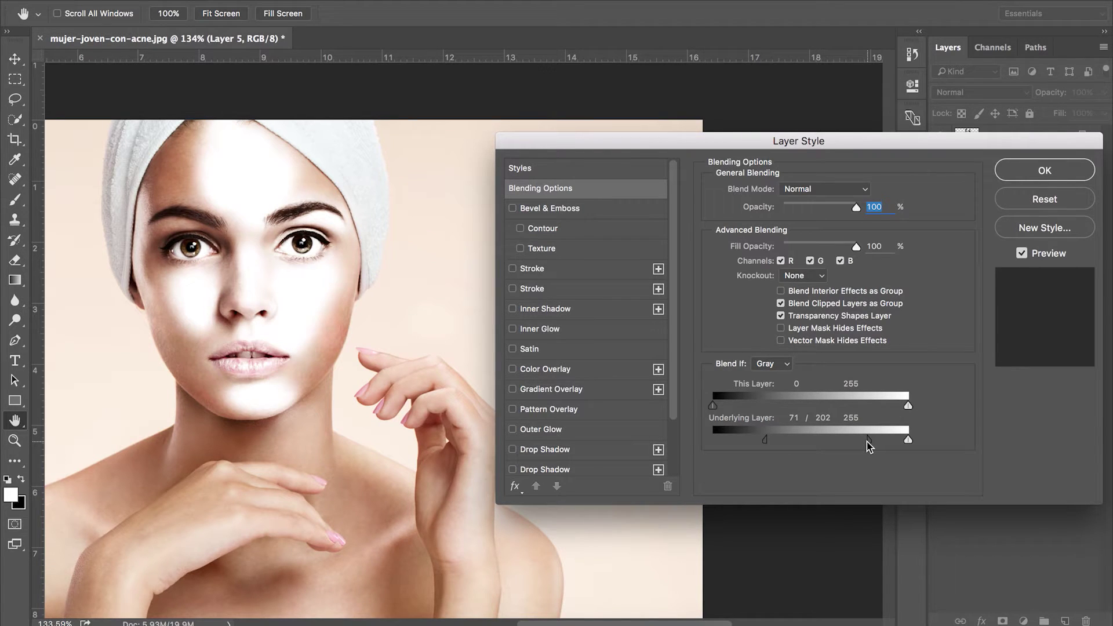
Set Layer 5's blend mode to Overlay with 36% opacity
{"action": "left_click", "coordinate": [857, 187]}
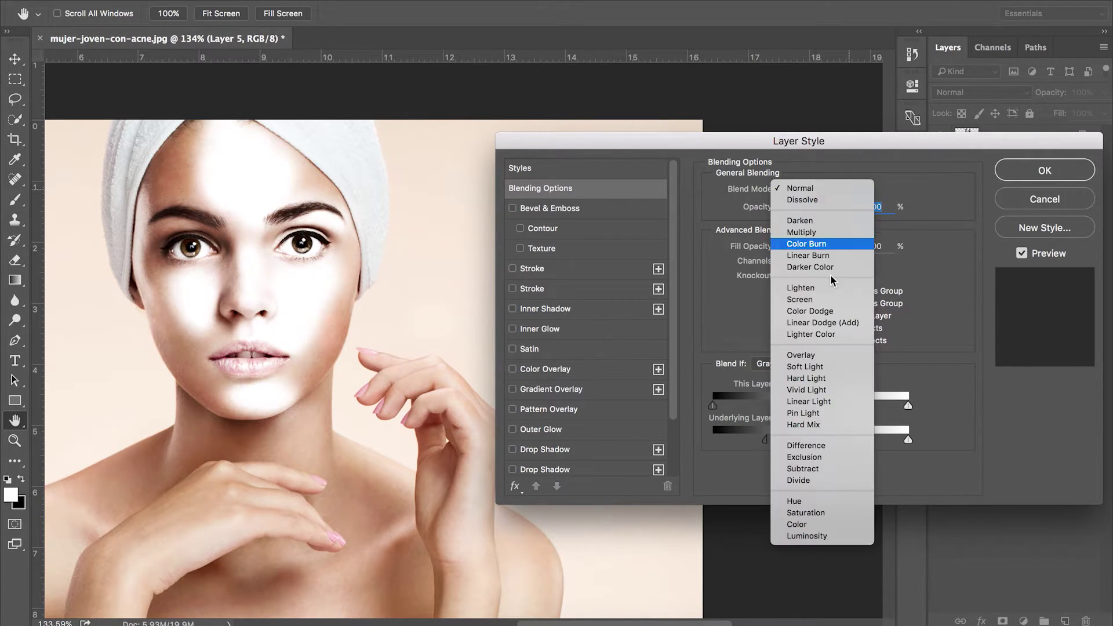
{"action": "left_click", "coordinate": [809, 356]}
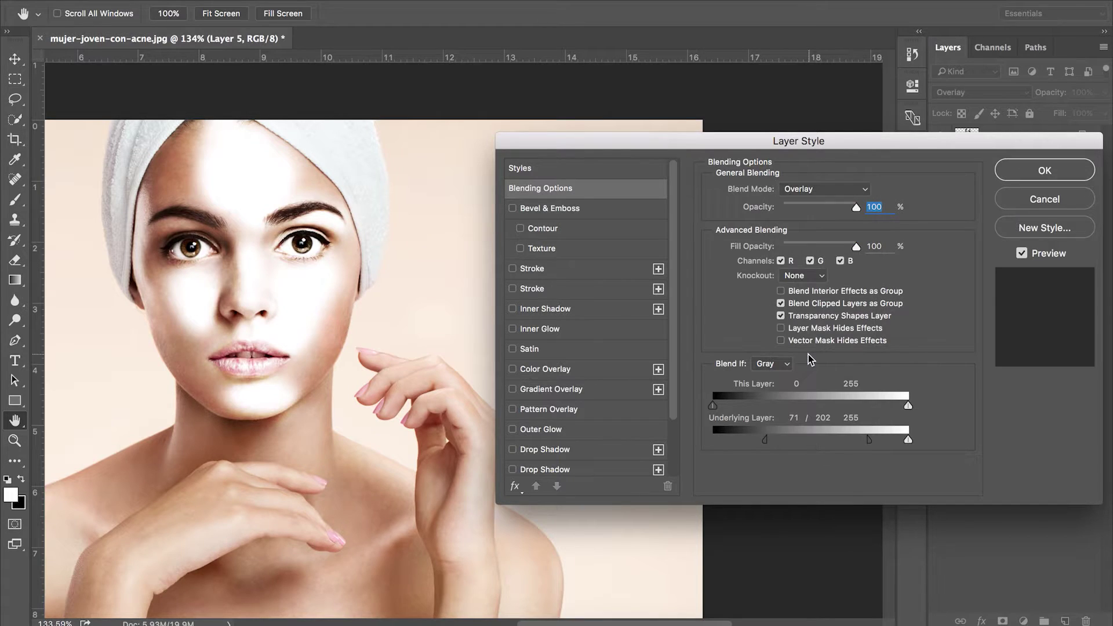
{"action": "left_click_drag", "start_coordinate": [817, 204], "coordinate": [809, 205]}
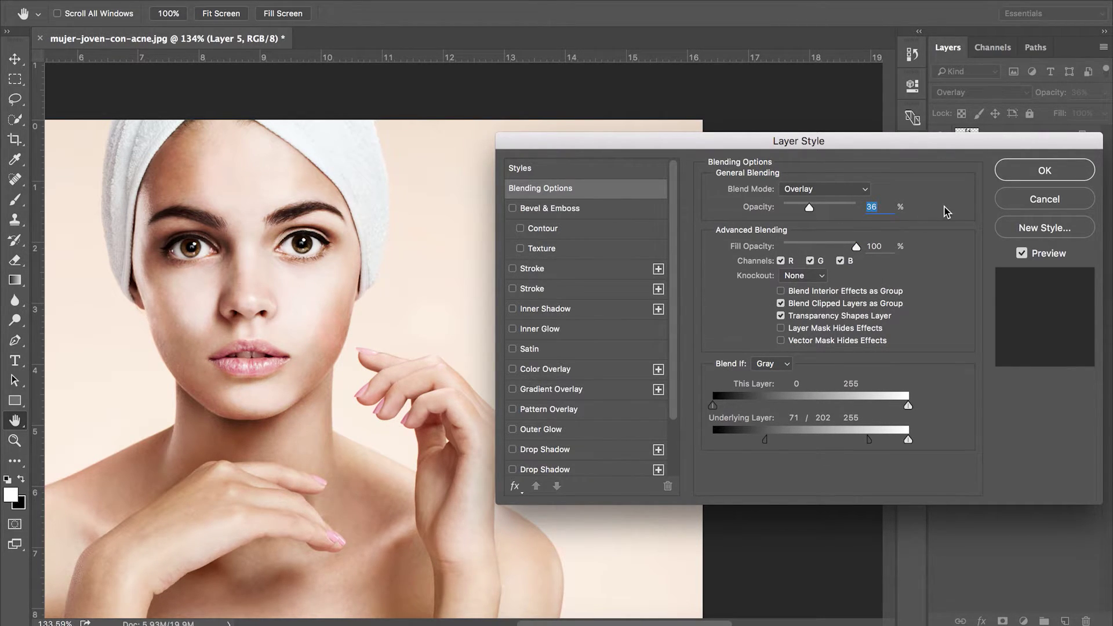
{"action": "left_click", "coordinate": [1027, 176]}
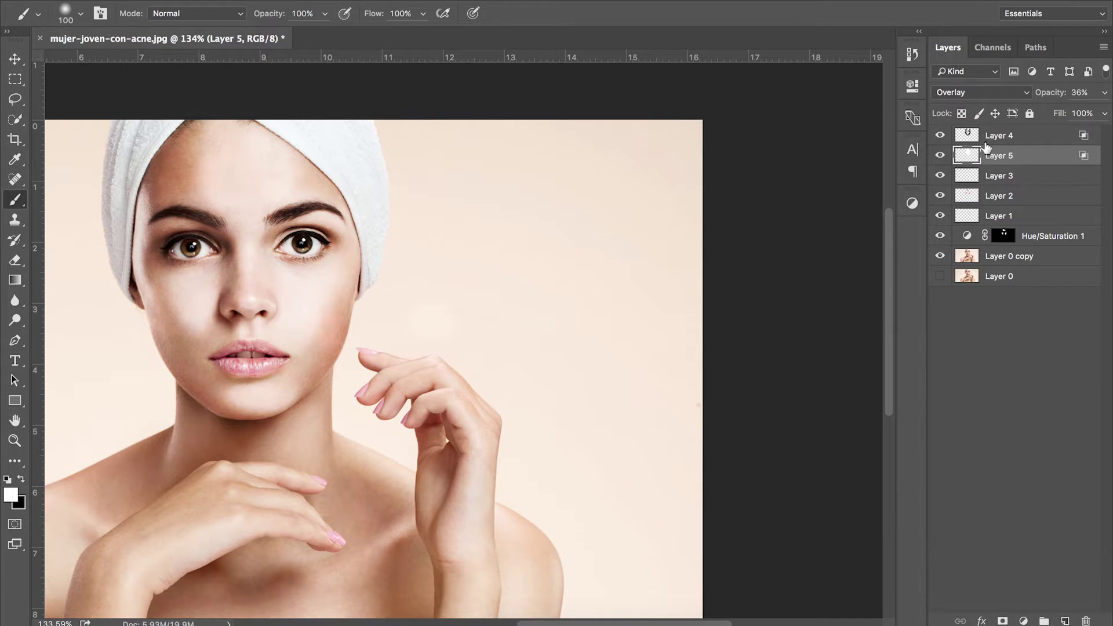
Group Layer 4 and Layer 5 together
{"action": "left_click", "coordinate": [1021, 142], "text": "shift"}
{"action": "key", "text": "ctrl+g"}
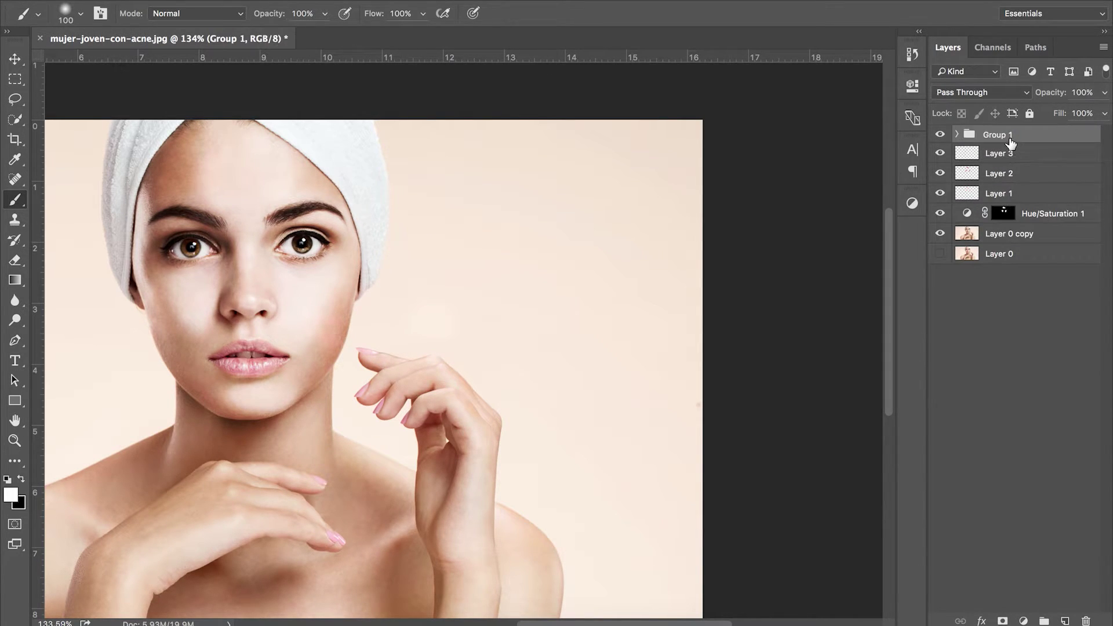
{"action": "scroll", "coordinate": [545, 260], "scroll_direction": "left", "scroll_amount": 5}
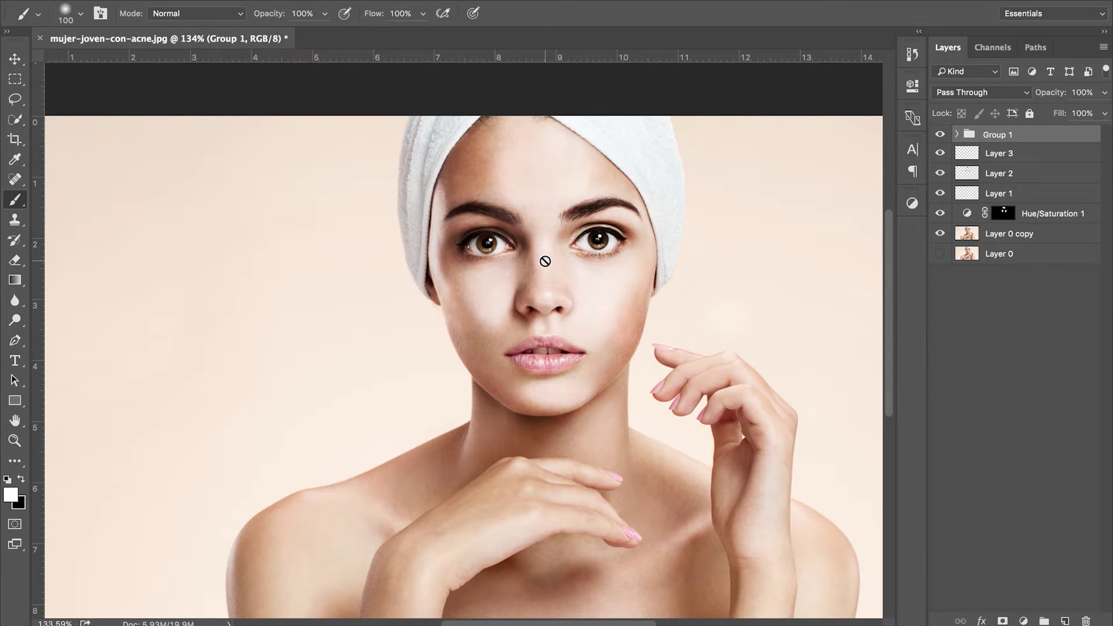
Add a Hue/Saturation adjustment above Group 1 with Saturation +28 and Lightness +9
{"action": "key", "text": "ctrl+plus"}
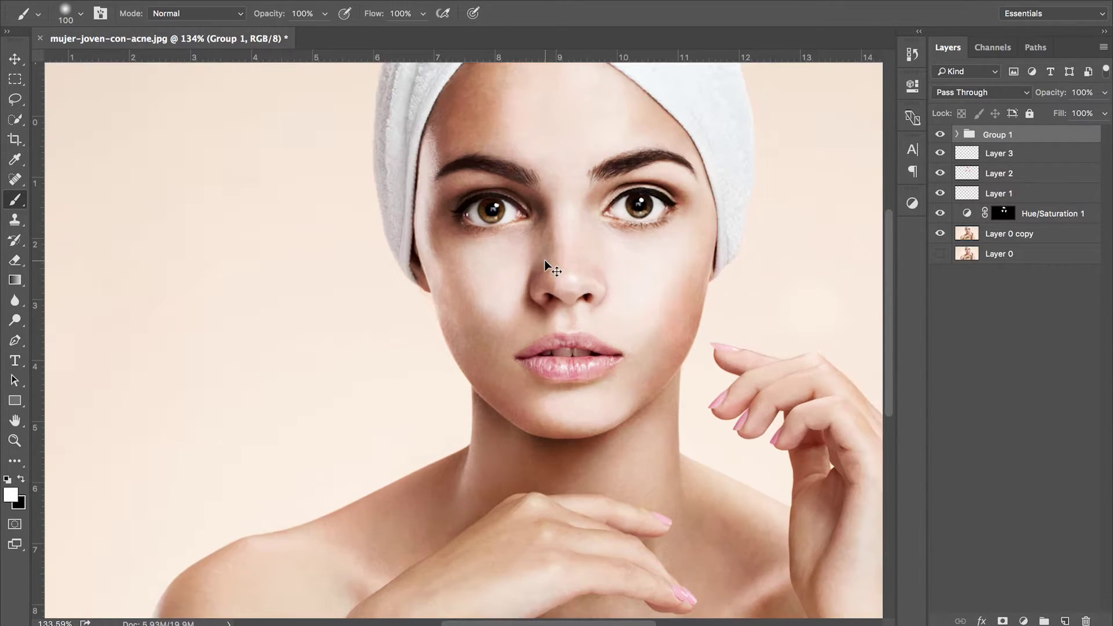
{"action": "scroll", "coordinate": [587, 299], "scroll_direction": "right", "scroll_amount": 4}
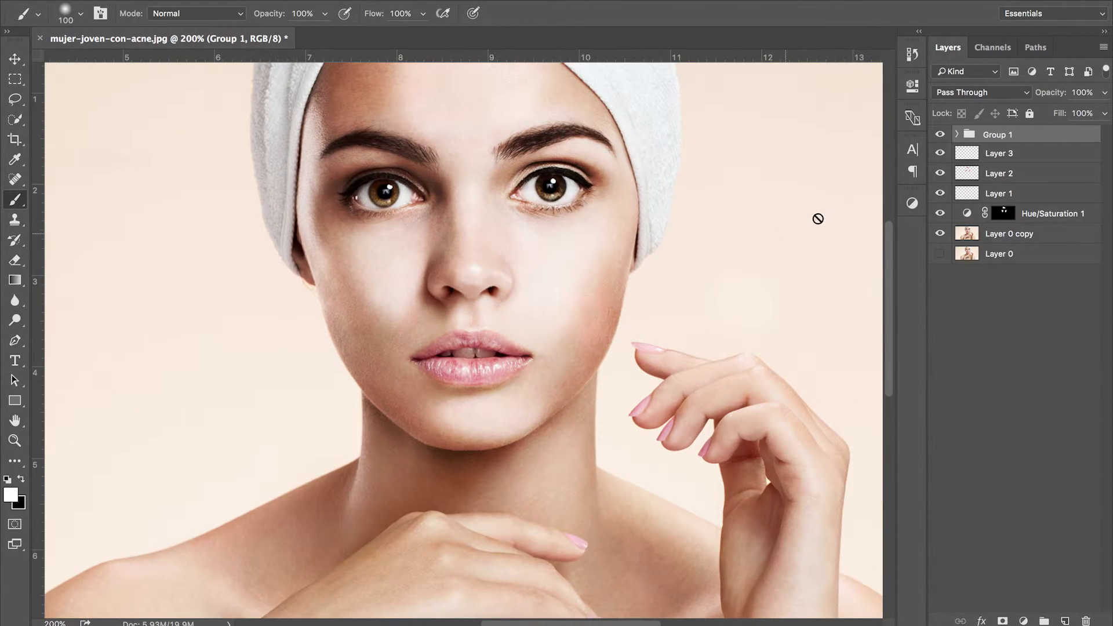
{"action": "left_click", "coordinate": [912, 204]}
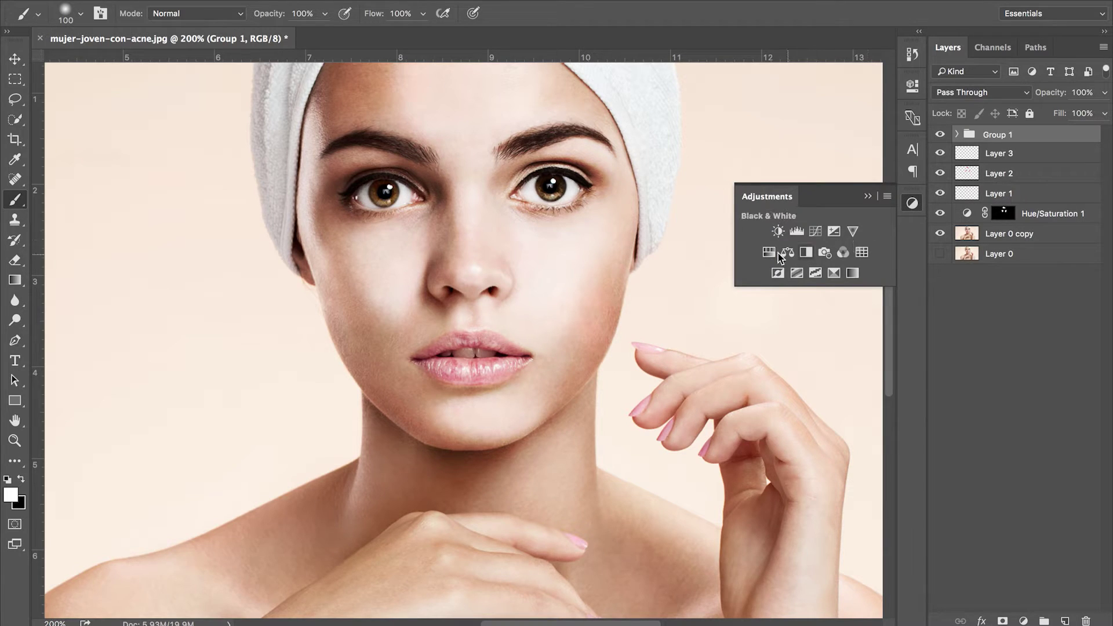
{"action": "left_click", "coordinate": [768, 252]}
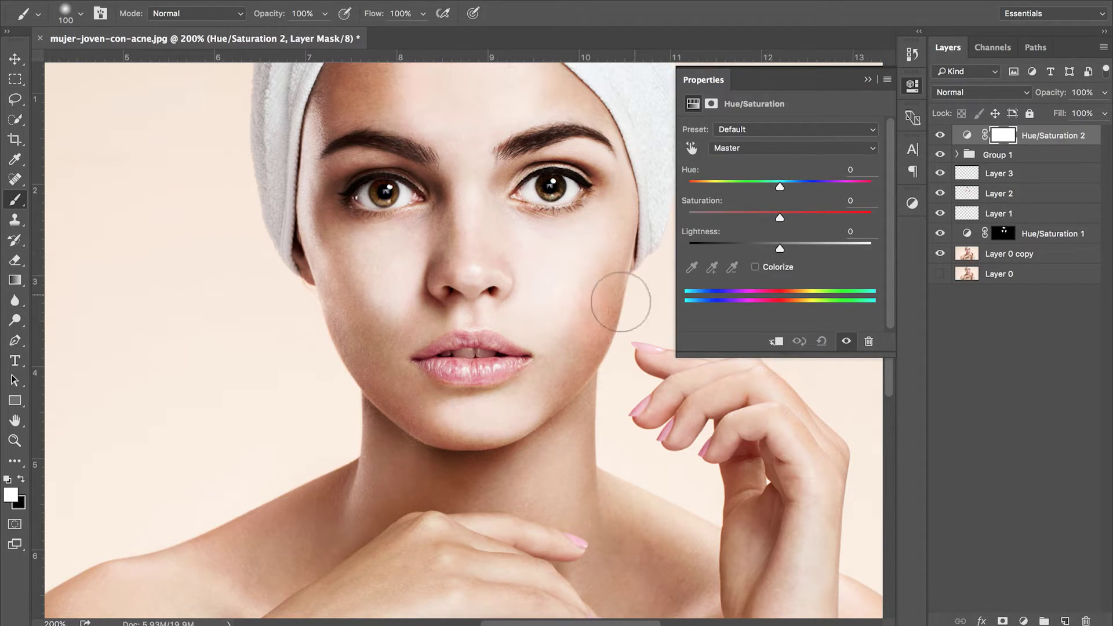
{"action": "left_click_drag", "start_coordinate": [785, 220], "coordinate": [794, 221]}
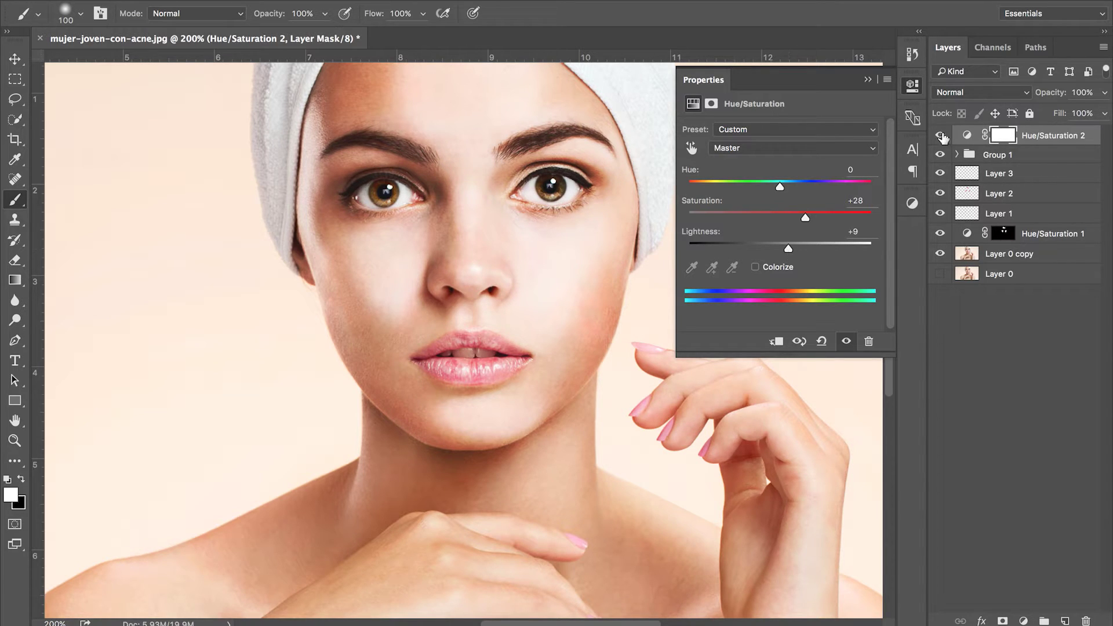
Invert the Hue/Saturation 2 mask to black and paint white over the lips to limit the adjustment to them
{"action": "key", "text": "ctrl+i"}
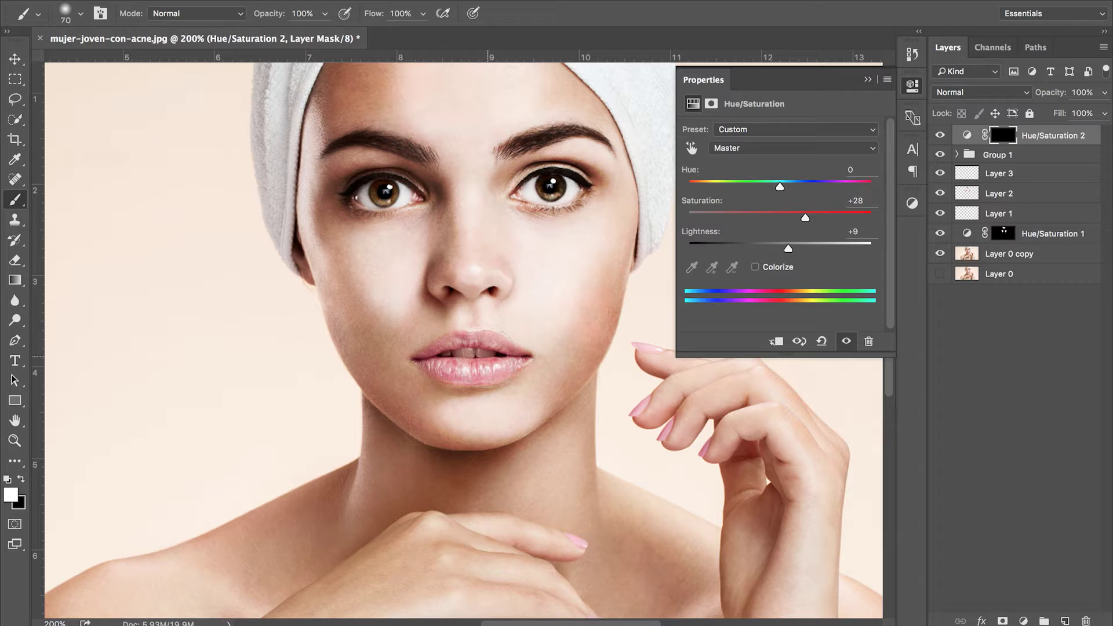
{"action": "mouse_move", "coordinate": [473, 368]}
{"action": "left_mouse_down"}
{"action": "mouse_move", "coordinate": [506, 368]}
{"action": "mouse_move", "coordinate": [442, 365]}
{"action": "left_mouse_up"}
Switch the lips' Hue/Saturation adjustment to the Reds range and lower its layer opacity to 79%
{"action": "left_click", "coordinate": [806, 130]}
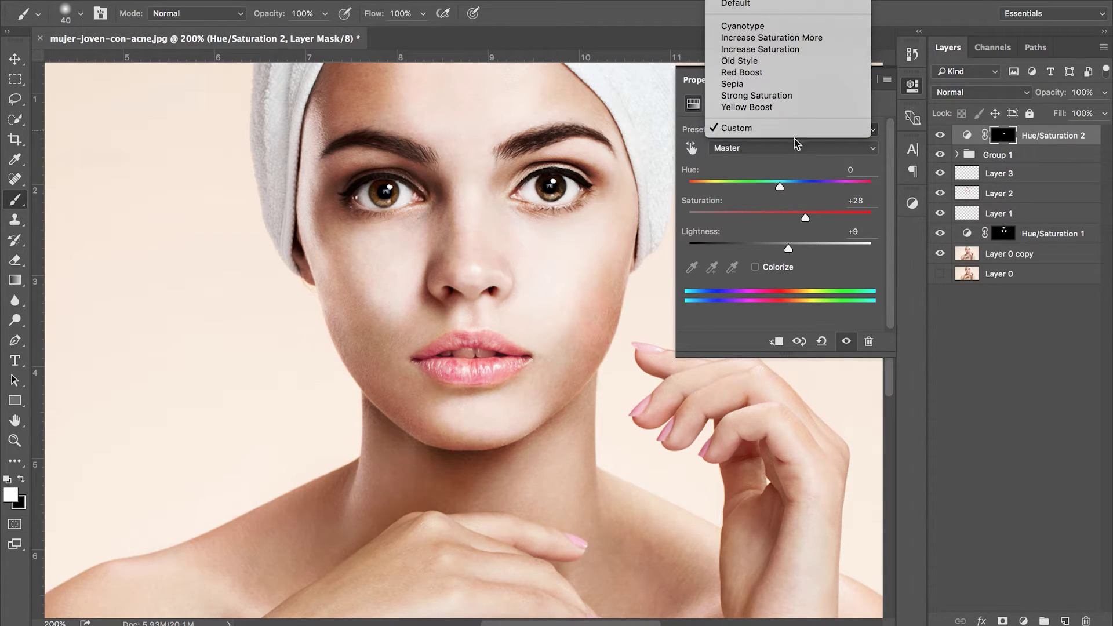
{"action": "left_click", "coordinate": [794, 139]}
{"action": "left_click", "coordinate": [779, 148]}
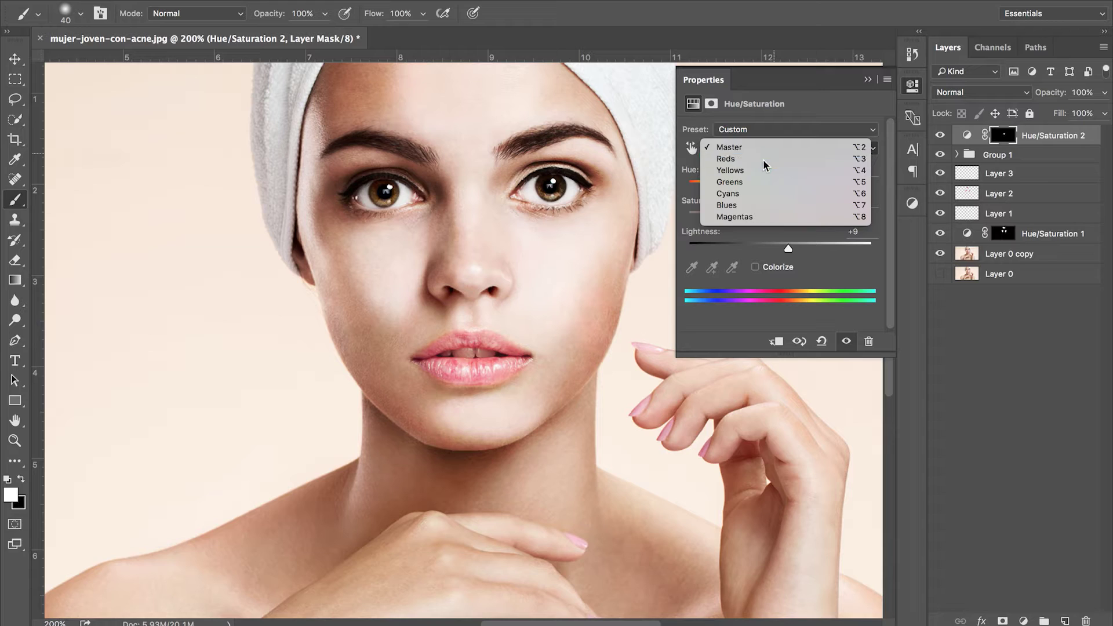
{"action": "left_click", "coordinate": [764, 158]}
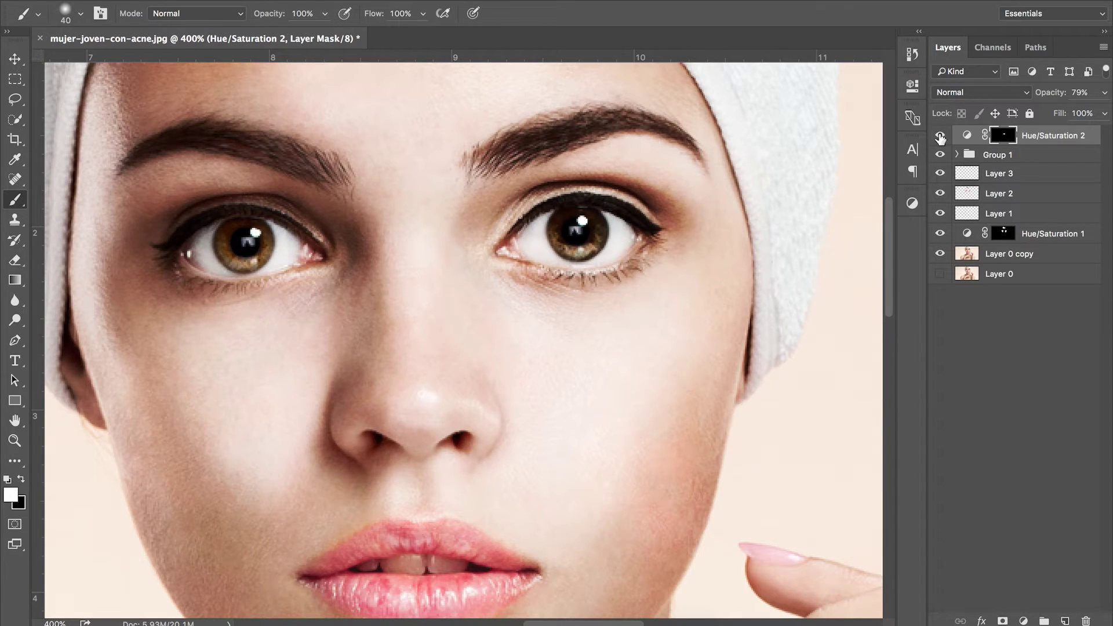
Add a Curves adjustment that lifts the midtones and highlights while anchoring the shadows, and compare the image with and without it
{"action": "left_click", "coordinate": [912, 204]}
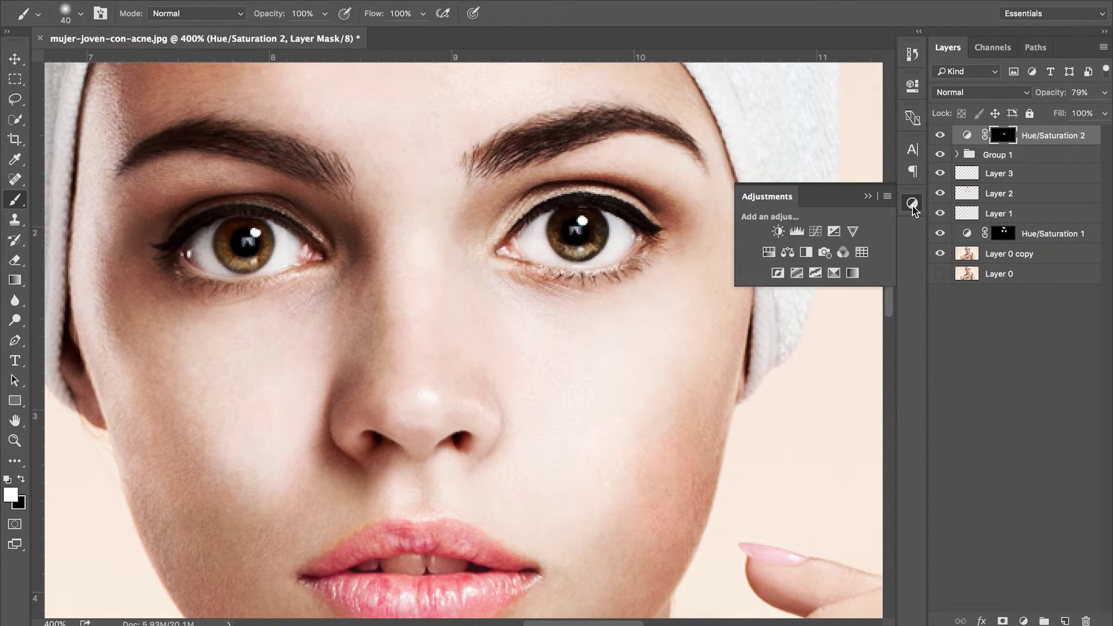
{"action": "left_click", "coordinate": [817, 233]}
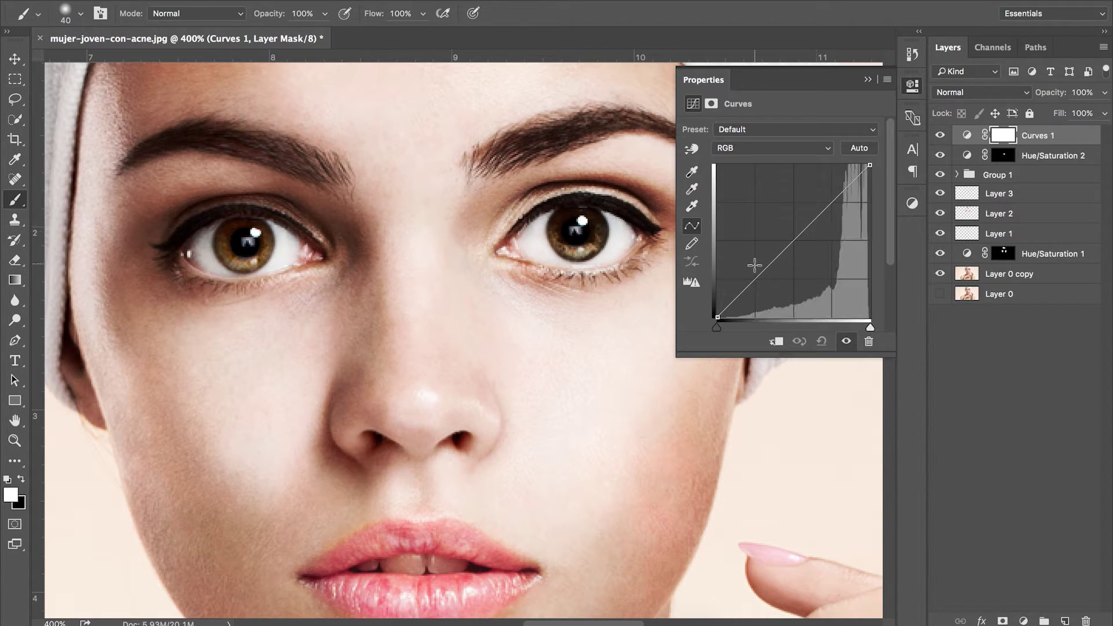
{"action": "left_click_drag", "start_coordinate": [826, 207], "coordinate": [826, 197]}
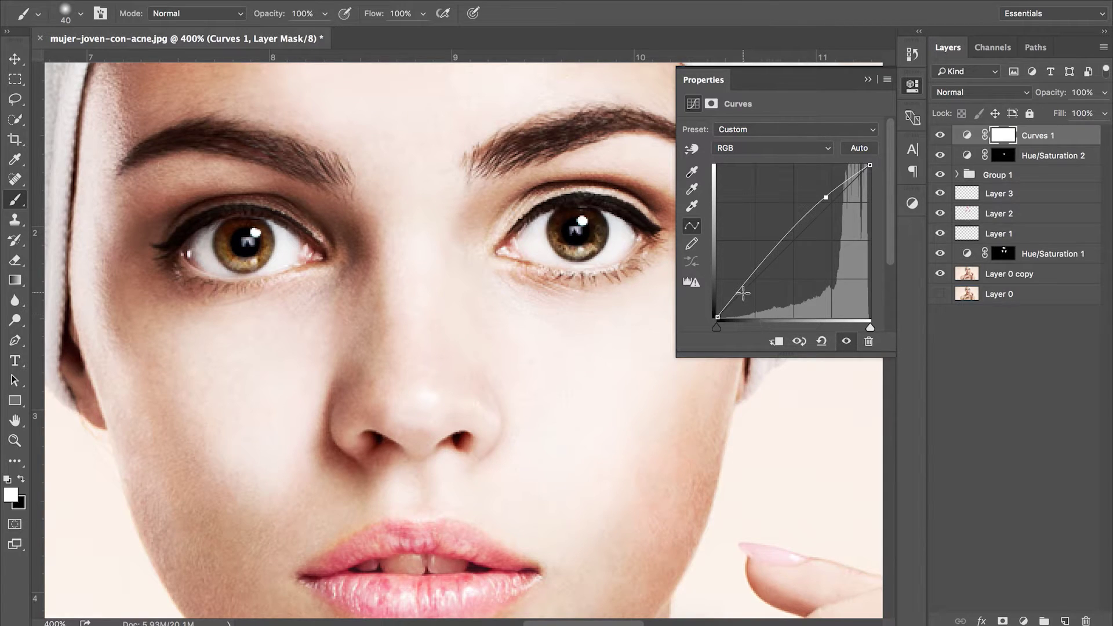
{"action": "left_click_drag", "start_coordinate": [743, 290], "coordinate": [741, 292]}
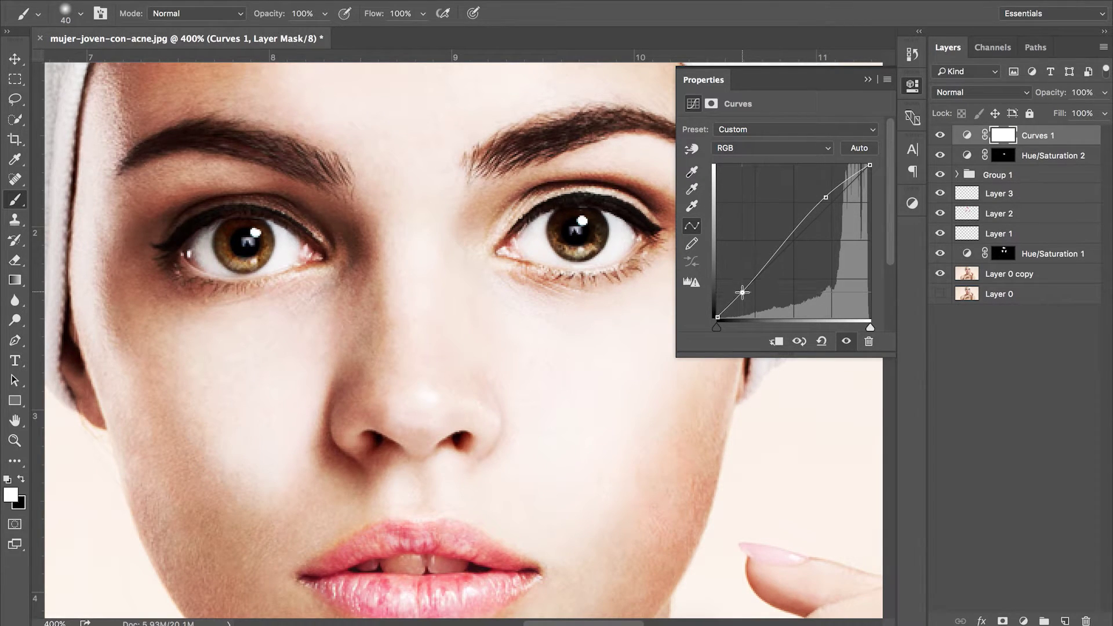
{"action": "left_click", "coordinate": [785, 235]}
{"action": "left_click", "coordinate": [940, 138]}
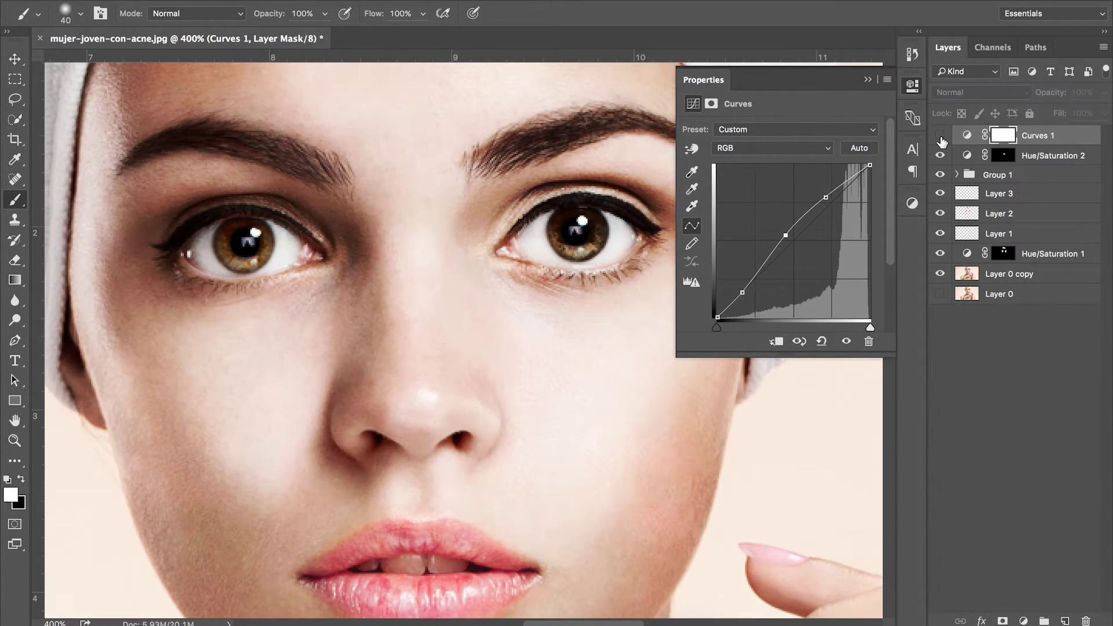
{"action": "left_click", "coordinate": [940, 136]}
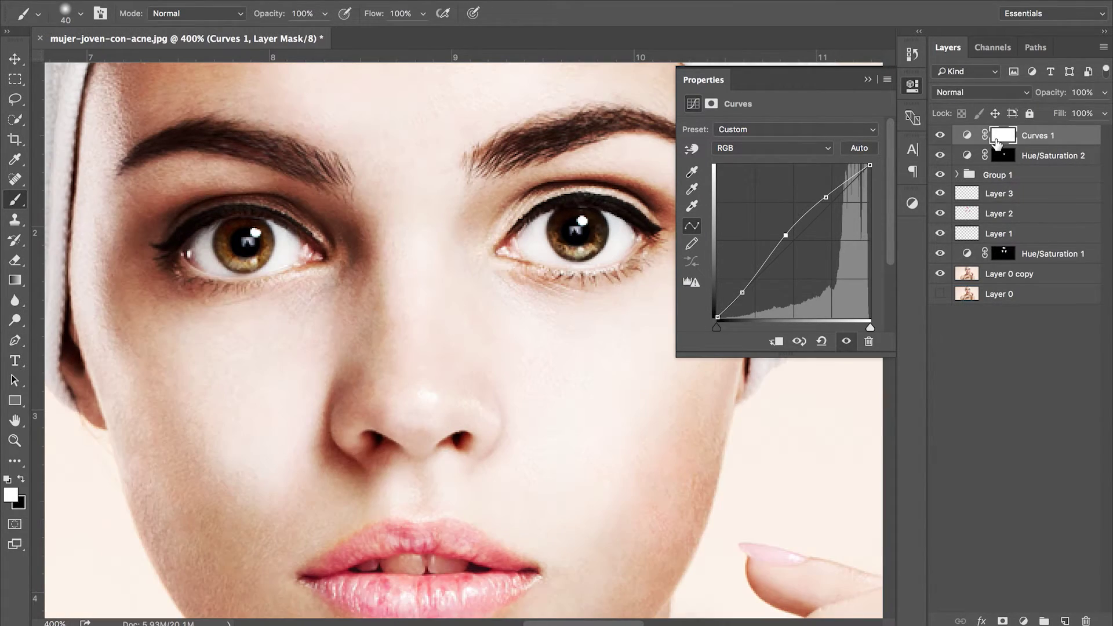
Invert the Curves 1 mask to black and paint white over both irises with a 15 px brush to brighten them
{"action": "key", "text": "super+i"}
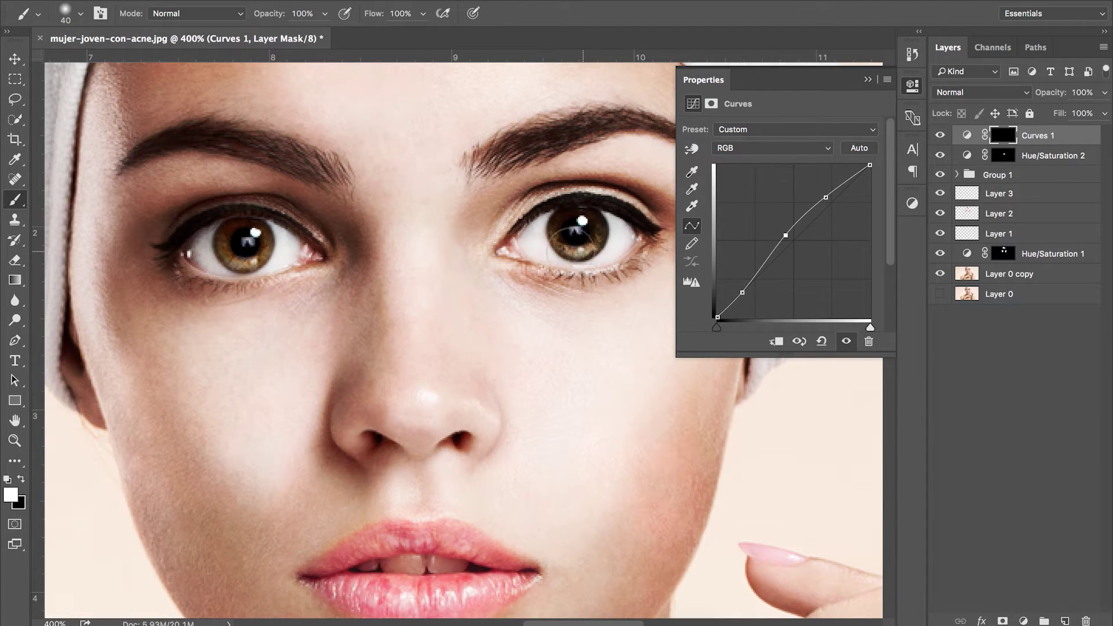
{"action": "key", "text": "bracketleft"}
{"action": "key", "text": "bracketleft"}
{"action": "key", "text": "bracketleft"}
{"action": "key", "text": "bracketleft"}
{"action": "key", "text": "bracketleft"}
{"action": "key", "text": "bracketleft"}
{"action": "key", "text": "bracketleft"}
{"action": "mouse_move", "coordinate": [575, 246]}
{"action": "left_mouse_down"}
{"action": "mouse_move", "coordinate": [599, 217]}
{"action": "mouse_move", "coordinate": [592, 245]}
{"action": "mouse_move", "coordinate": [557, 235]}
{"action": "mouse_move", "coordinate": [592, 220]}
{"action": "mouse_move", "coordinate": [556, 234]}
{"action": "left_mouse_up"}
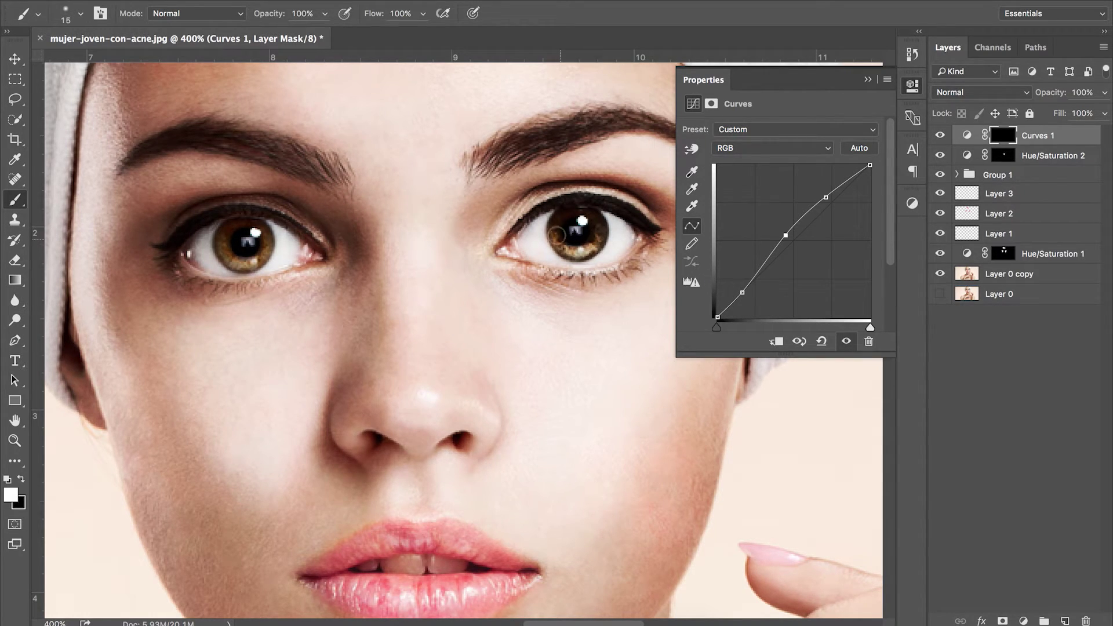
{"action": "left_click_drag", "start_coordinate": [249, 262], "coordinate": [254, 226]}
Examine the brightened eyes and coloured lips in the whole portrait and close up
{"action": "key", "text": "super+minus"}
{"action": "key", "text": "super+minus"}
{"action": "key", "text": "super+minus"}
{"action": "key", "text": "super+minus"}
{"action": "key", "text": "super+minus"}
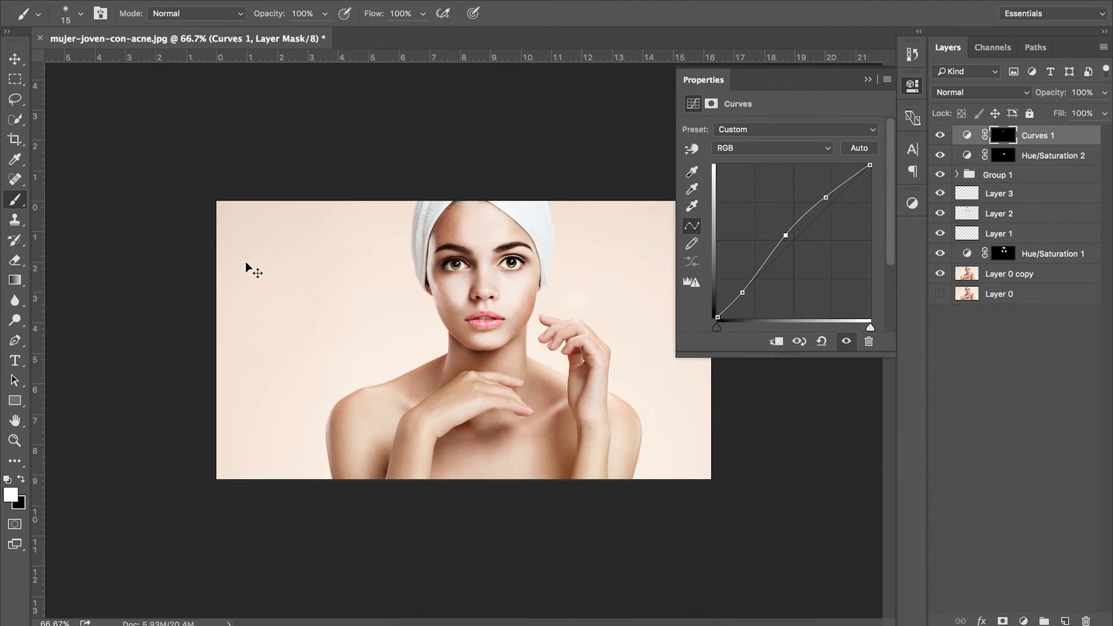
{"action": "key", "text": "super+plus"}
{"action": "key", "text": "super+plus"}
{"action": "key", "text": "super+plus"}
{"action": "key", "text": "ctrl+plus"}
{"action": "key", "text": "ctrl+plus"}
{"action": "scroll", "coordinate": [455, 256], "scroll_direction": "up", "scroll_amount": 5}
{"action": "scroll", "coordinate": [455, 256], "scroll_direction": "right", "scroll_amount": 2}
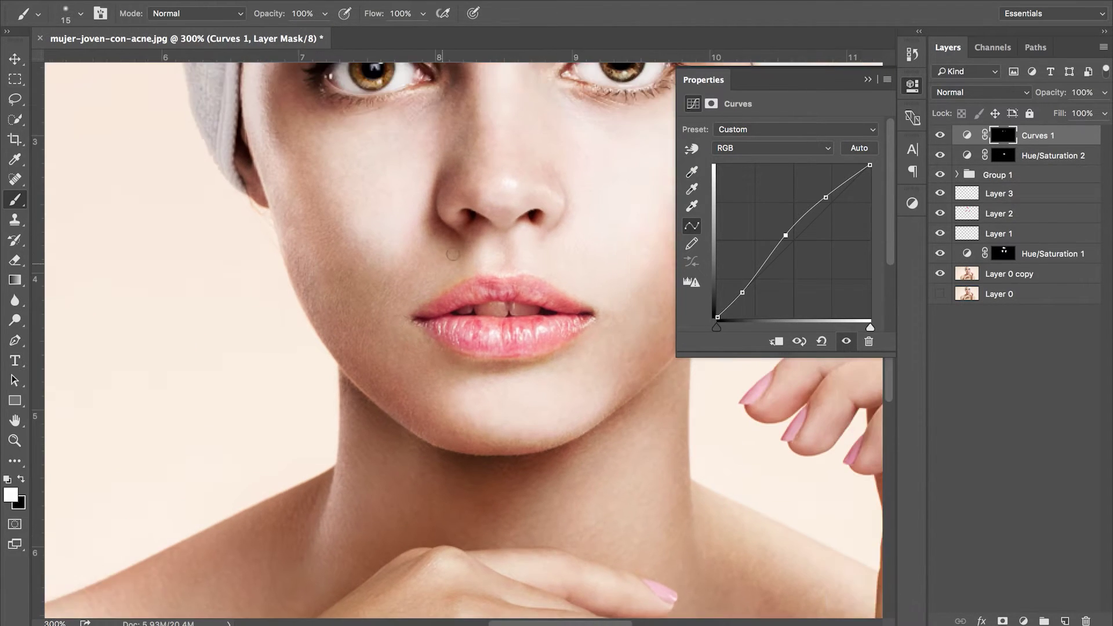
{"action": "scroll", "coordinate": [452, 253], "scroll_direction": "up", "scroll_amount": 3}
{"action": "scroll", "coordinate": [452, 254], "scroll_direction": "right", "scroll_amount": 3}
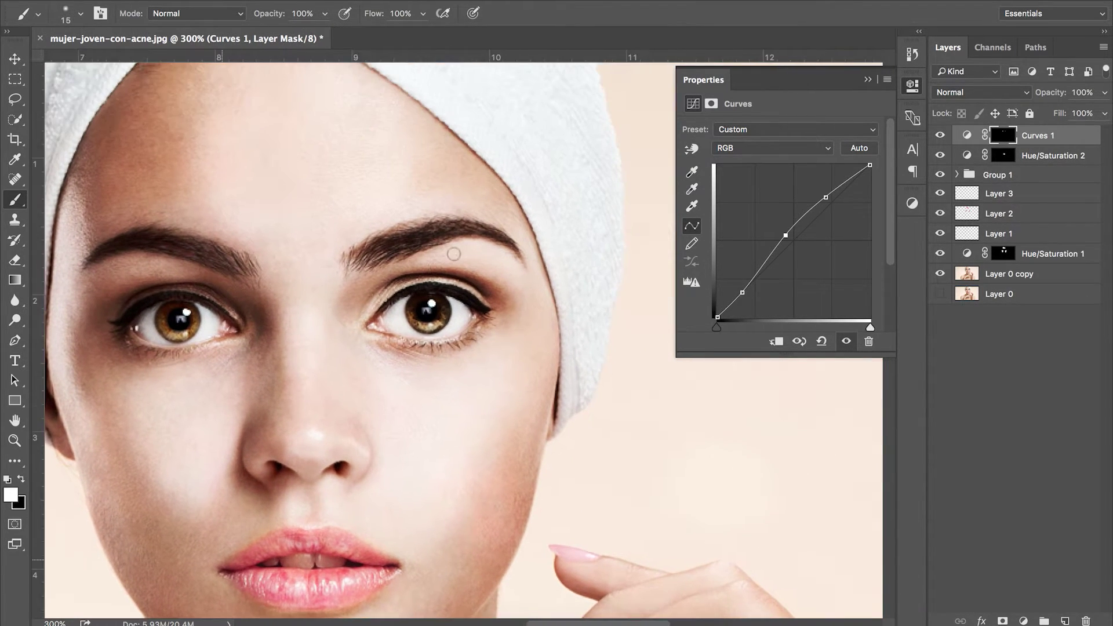
Create an empty layer above Curves 1 and sample the pupil's near-black #010102 as the brush colour
{"action": "key", "text": "super+plus"}
{"action": "scroll", "coordinate": [431, 326], "scroll_direction": "up", "scroll_amount": 4}
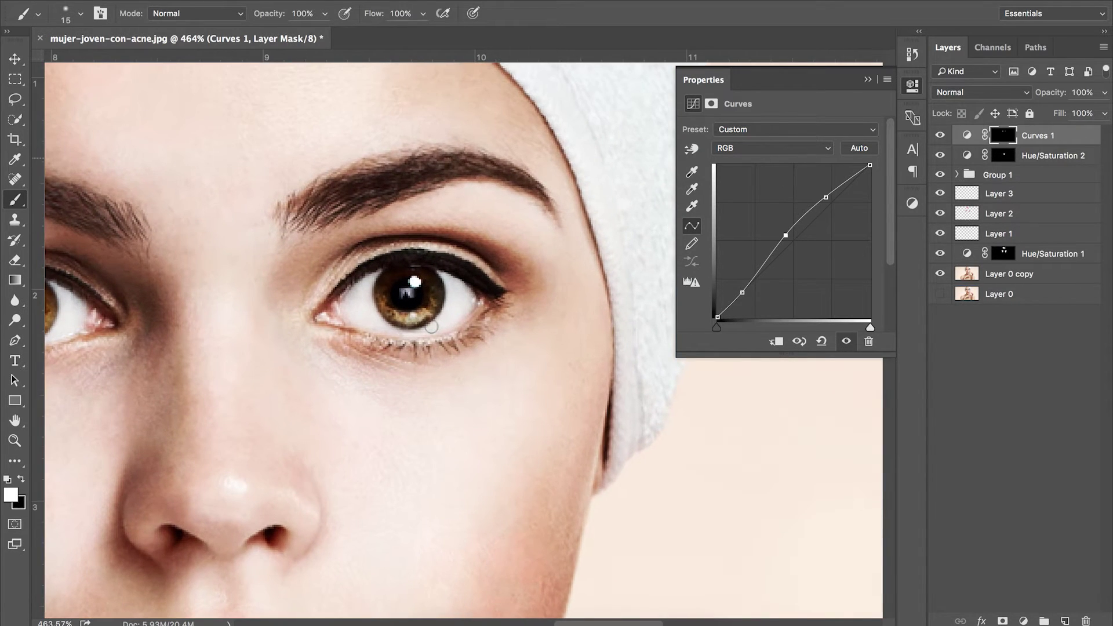
{"action": "scroll", "coordinate": [431, 326], "scroll_direction": "up", "scroll_amount": 2}
{"action": "scroll", "coordinate": [431, 326], "scroll_direction": "left", "scroll_amount": 3}
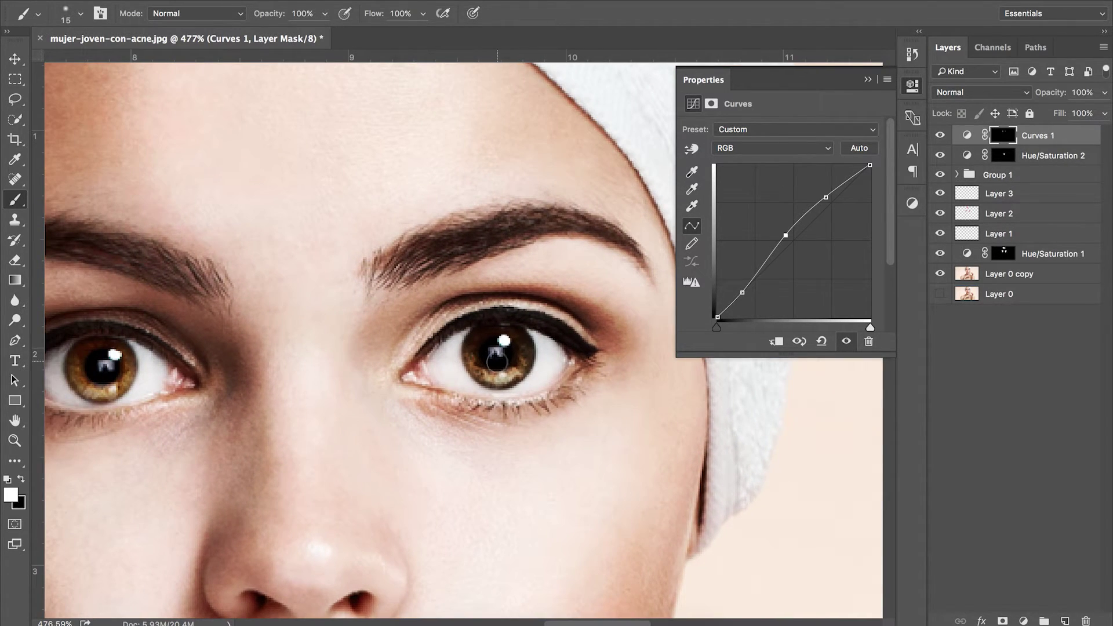
{"action": "scroll", "coordinate": [497, 362], "scroll_direction": "up", "scroll_amount": 1}
{"action": "scroll", "coordinate": [497, 362], "scroll_direction": "up", "scroll_amount": 4}
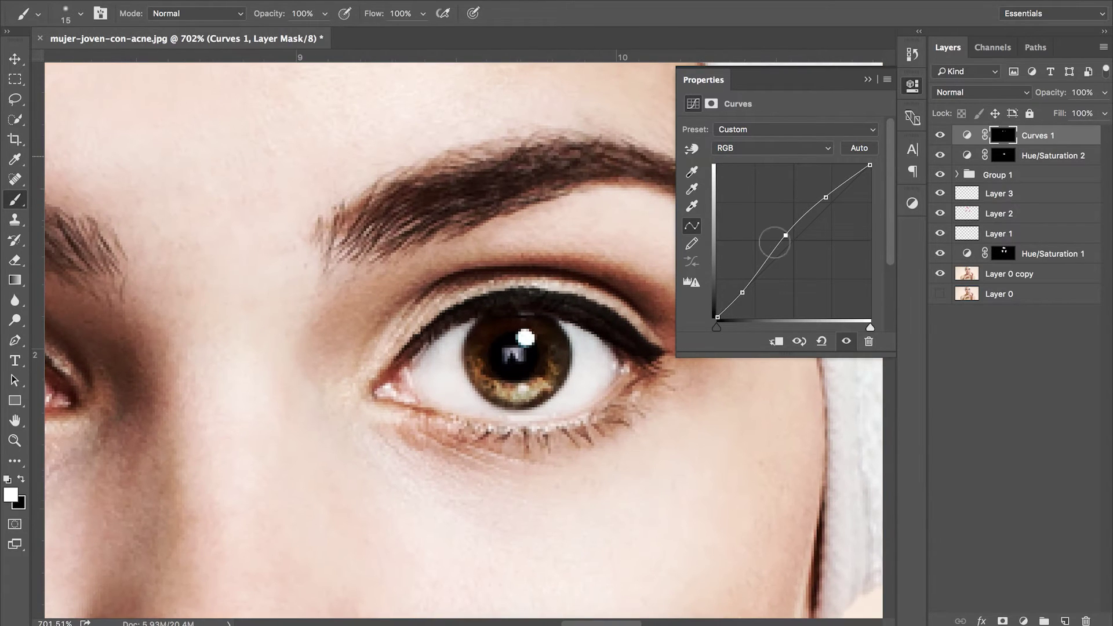
{"action": "left_click", "coordinate": [867, 79]}
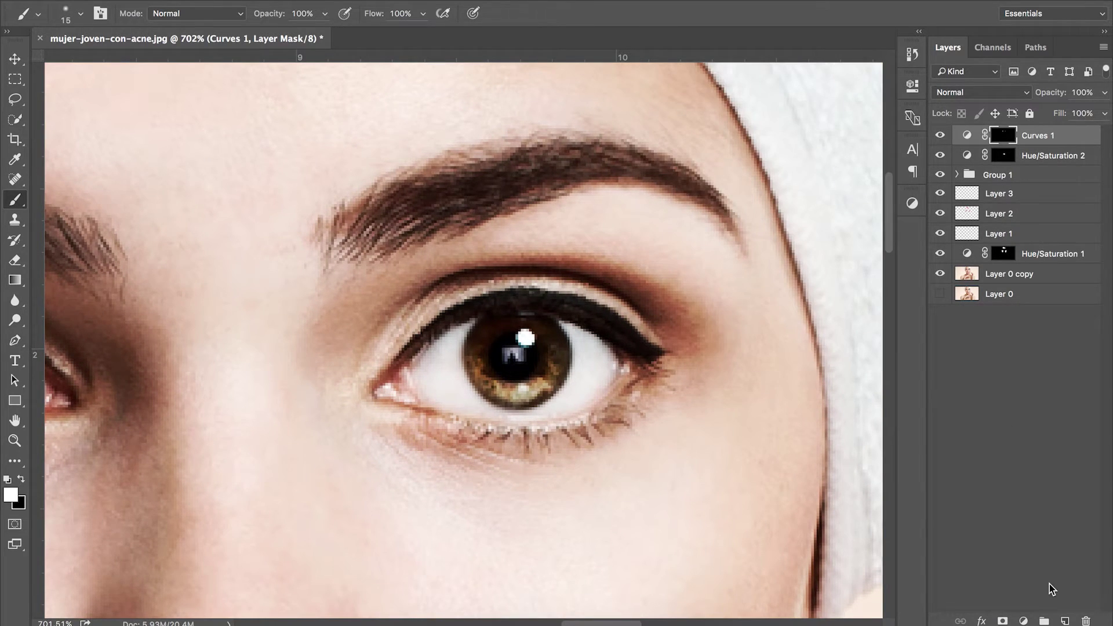
{"action": "left_click", "coordinate": [1065, 621]}
{"action": "left_click", "coordinate": [524, 371], "text": "alt"}
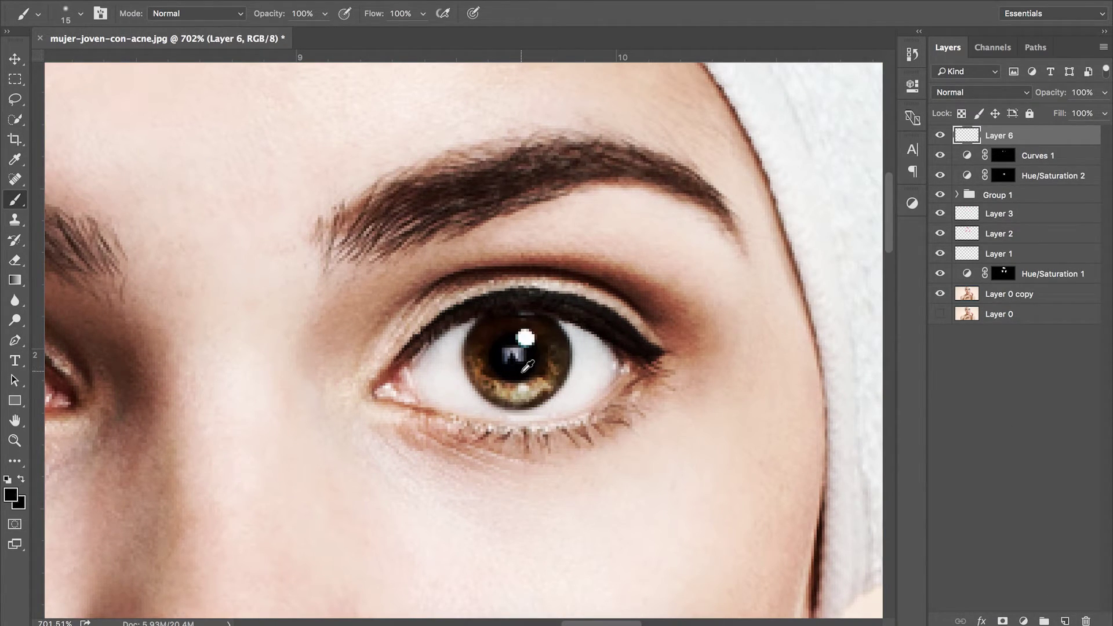
{"action": "left_click", "coordinate": [11, 495]}
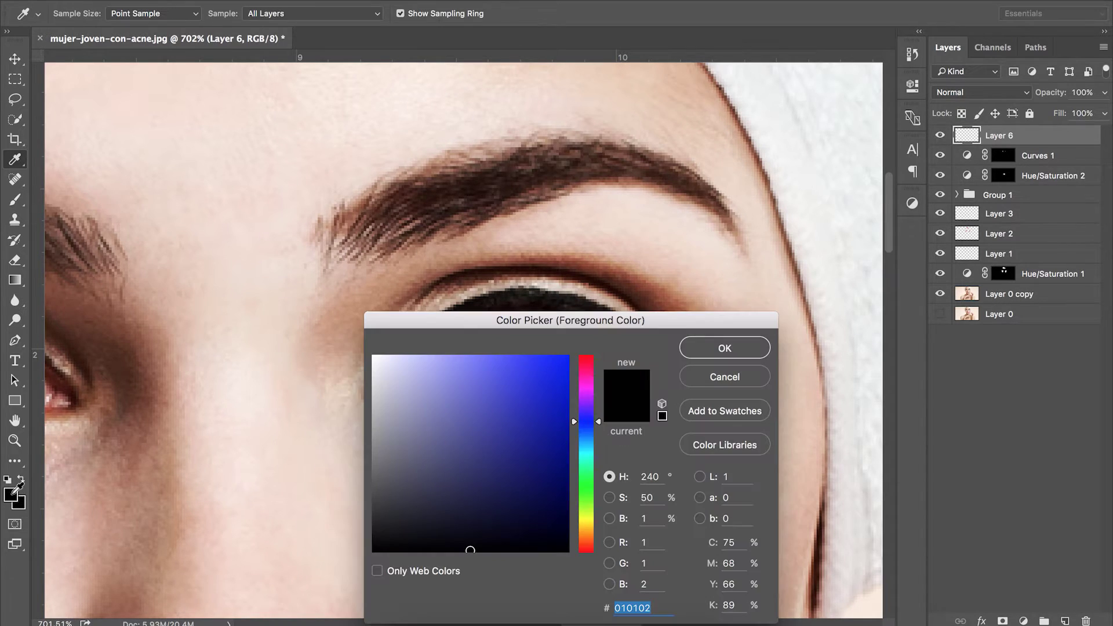
{"action": "left_click", "coordinate": [725, 349]}
{"action": "key", "text": "b"}
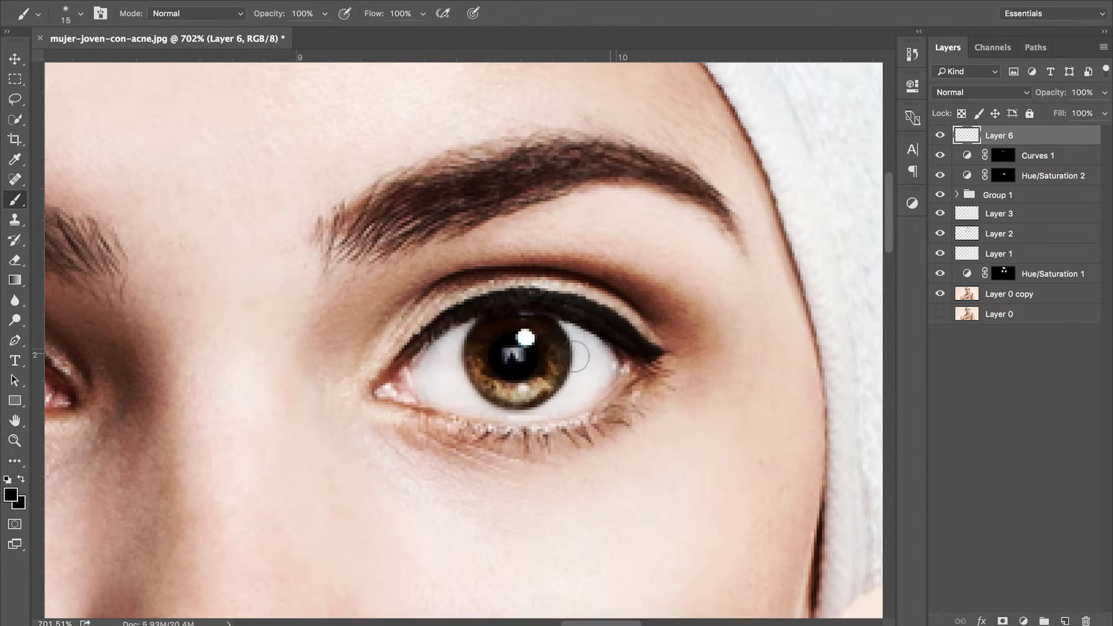
Paint over the existing light reflections in both pupils on Layer 6 with an 8 px brush
{"action": "left_click_drag", "start_coordinate": [524, 362], "coordinate": [522, 339]}
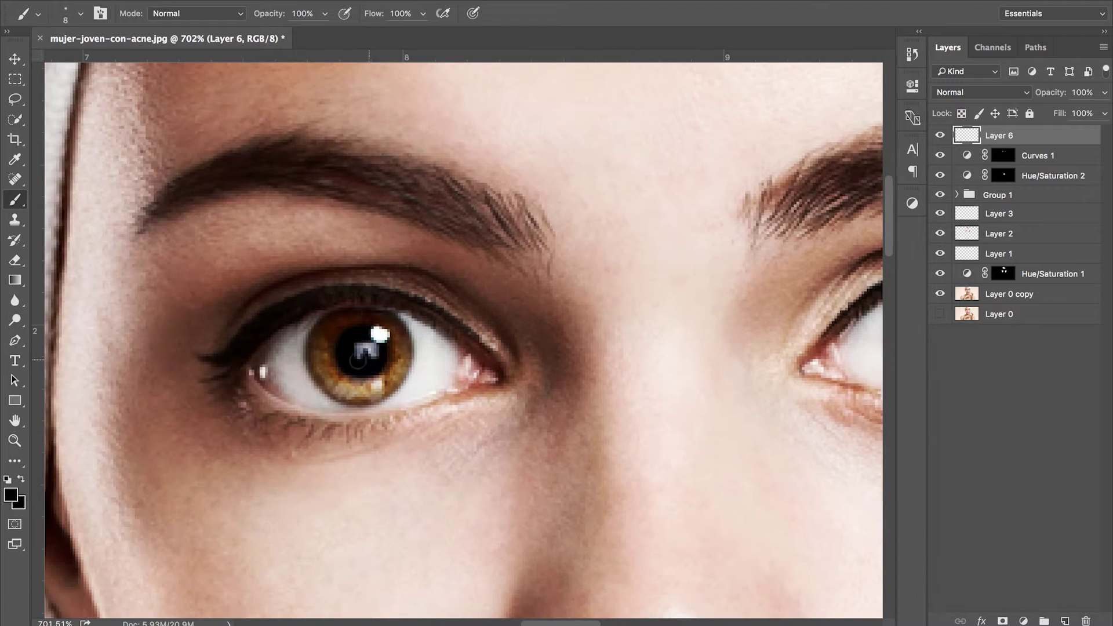
{"action": "left_click_drag", "start_coordinate": [372, 330], "coordinate": [378, 342]}
{"action": "key", "text": "ctrl+minus"}
{"action": "key", "text": "ctrl+minus"}
{"action": "key", "text": "ctrl+minus"}
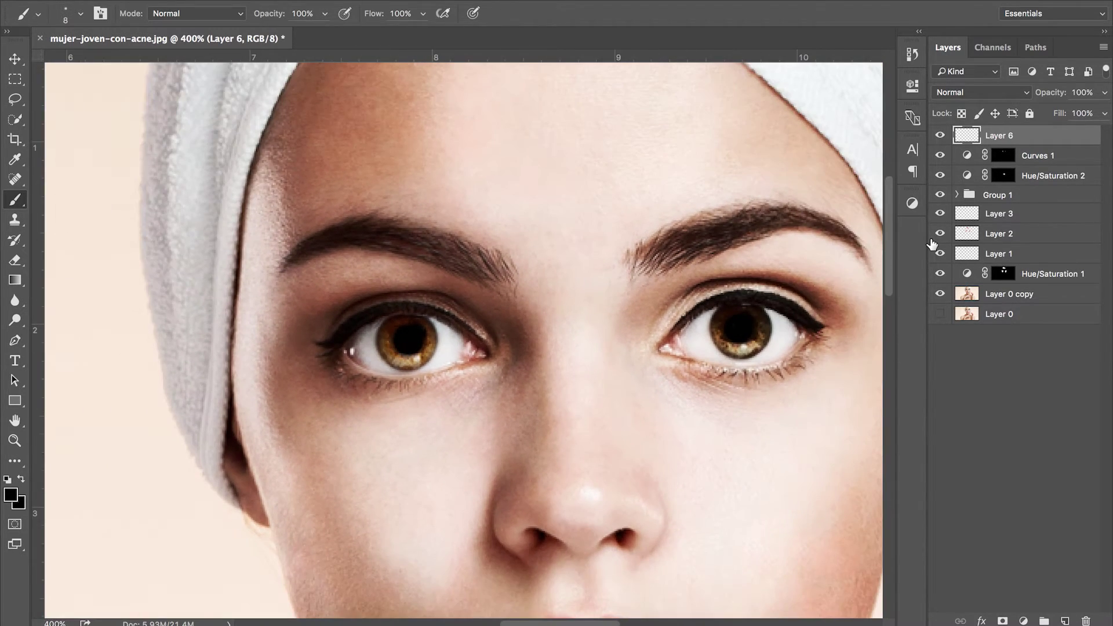
Create an empty layer above Layer 6 and dab off-white #efeff5 catchlights into both pupils with an 8 px brush
{"action": "left_click", "coordinate": [1064, 620]}
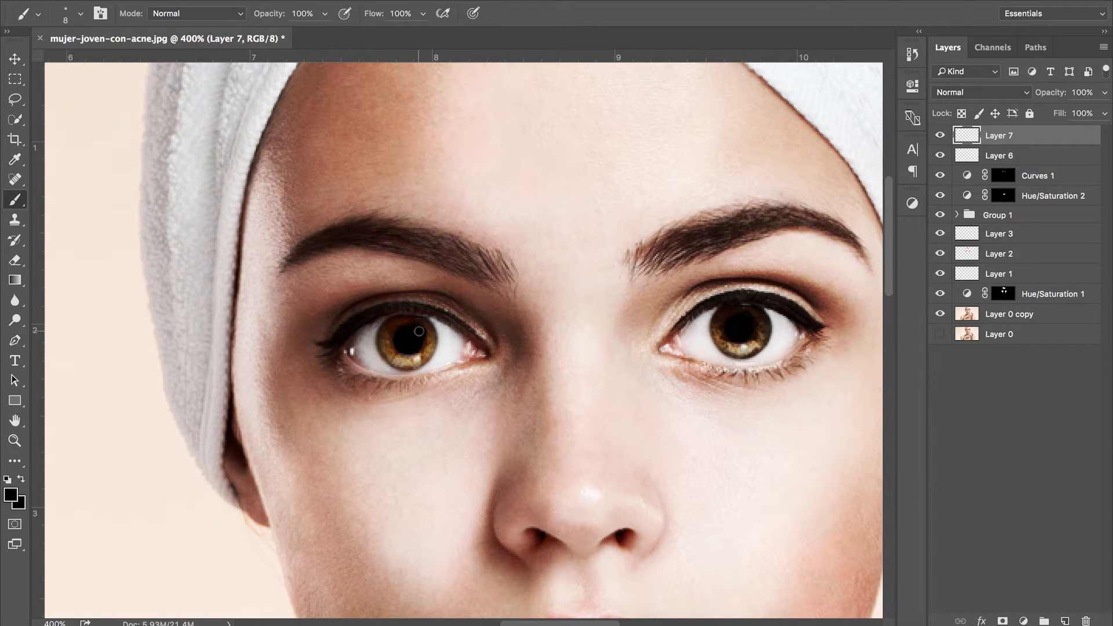
{"action": "scroll", "coordinate": [418, 331], "scroll_direction": "up", "scroll_amount": 2}
{"action": "right_click", "coordinate": [398, 335]}
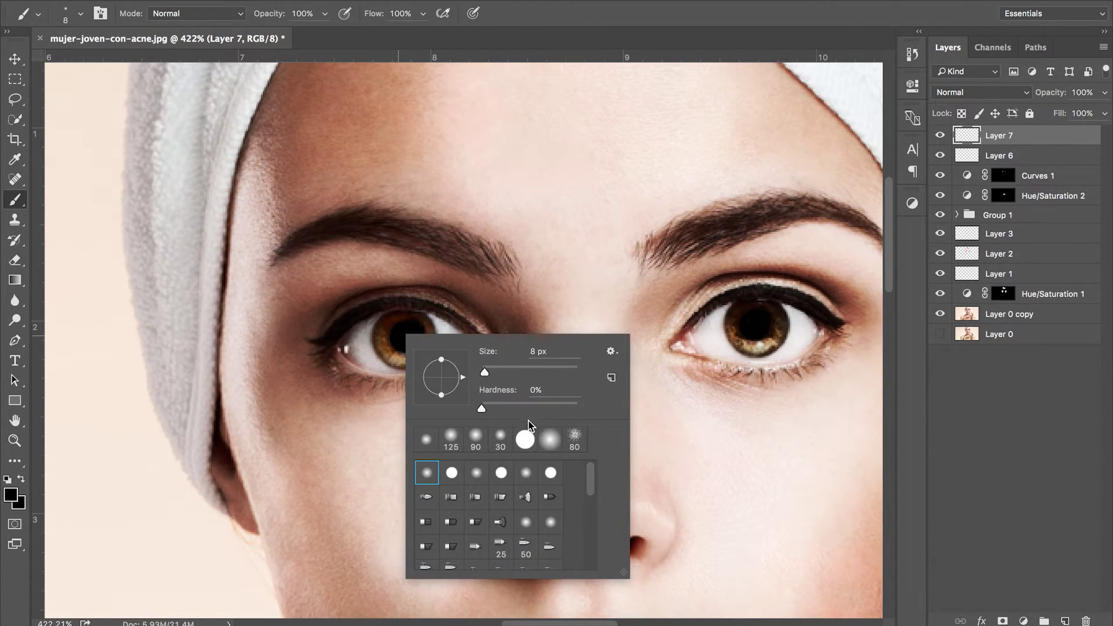
{"action": "left_click", "coordinate": [502, 405]}
{"action": "left_click", "coordinate": [10, 495]}
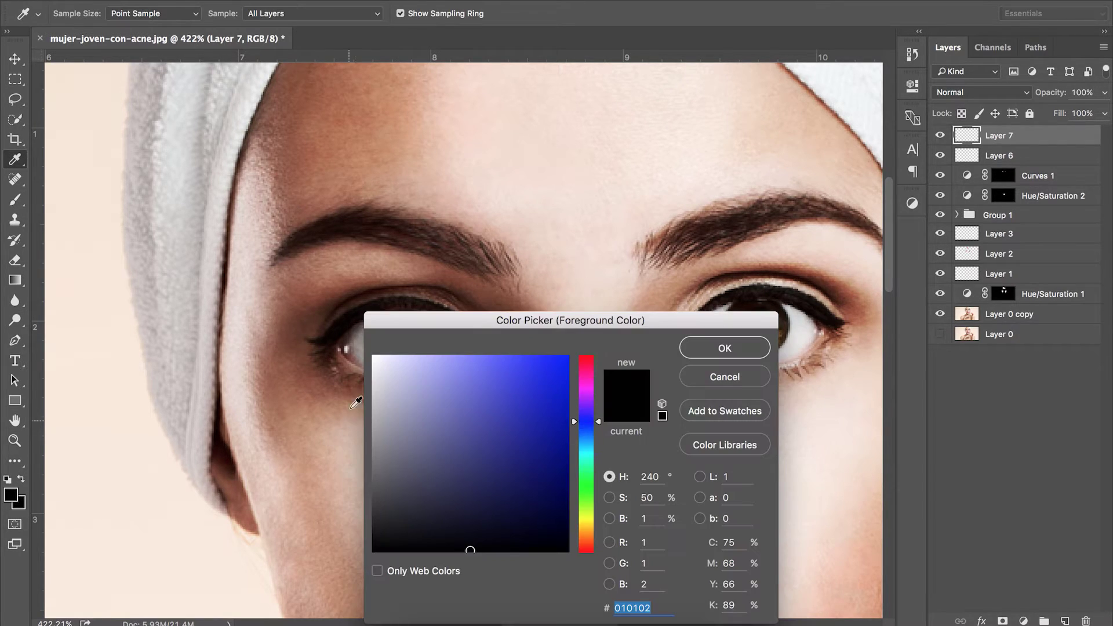
{"action": "left_click", "coordinate": [377, 363]}
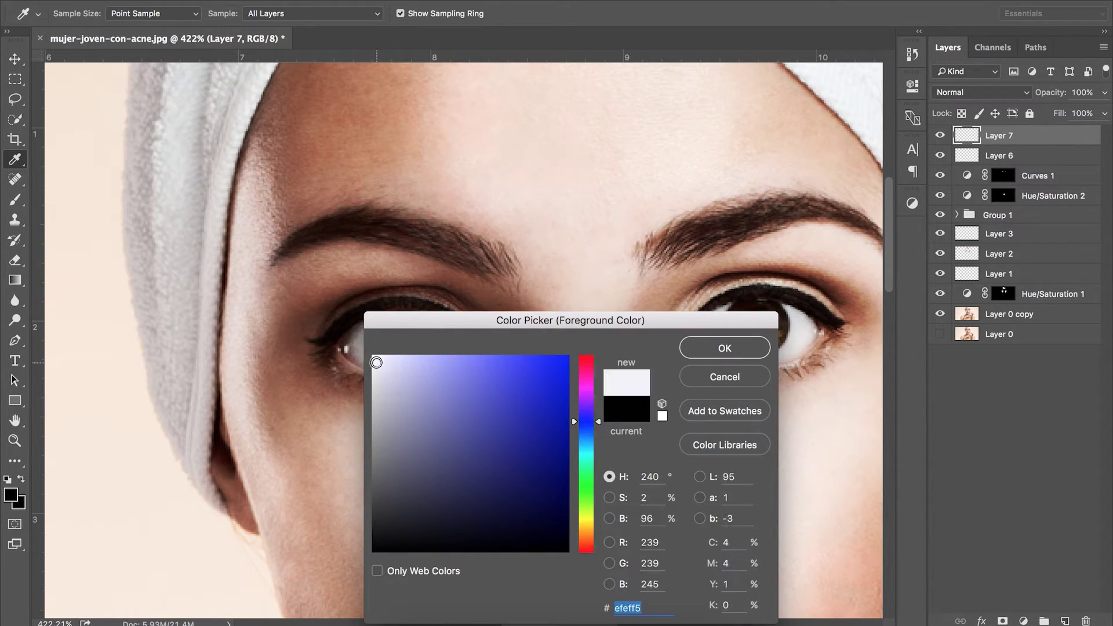
{"action": "left_click", "coordinate": [714, 350]}
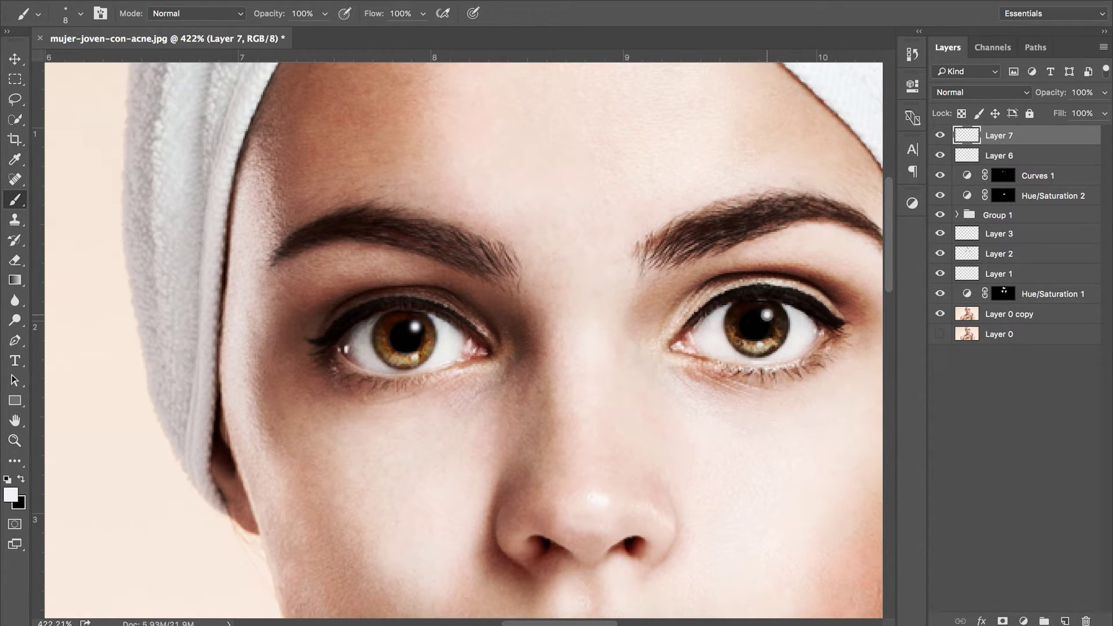
Enlarge the brush to 10 px and dab over the catchlight in the pupil on the image's right side
{"action": "key", "text": "super+minus"}
{"action": "key", "text": "super+minus"}
{"action": "key", "text": "super+minus"}
{"action": "key", "text": "super+minus"}
{"action": "key", "text": "super+plus"}
{"action": "key", "text": "super+plus"}
{"action": "key", "text": "super+plus"}
{"action": "scroll", "coordinate": [643, 202], "scroll_direction": "up", "scroll_amount": 5}
{"action": "key", "text": "bracketright"}
{"action": "key", "text": "bracketright"}
{"action": "left_click", "coordinate": [640, 219]}
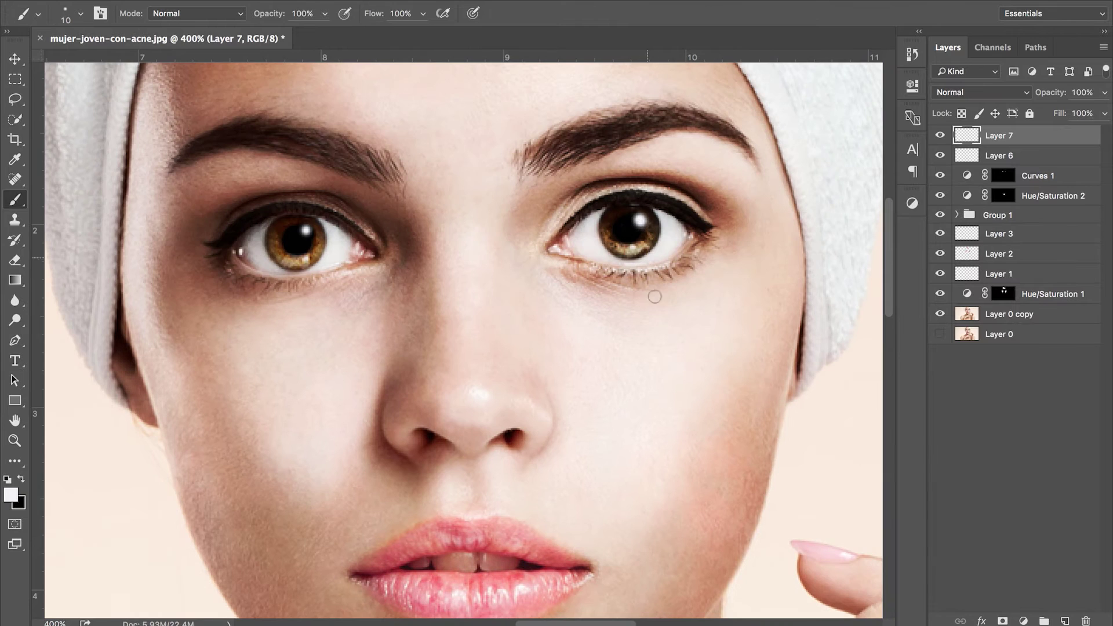
Dab over the catchlight in the pupil on the image's left side with the 10 px off-white brush
{"action": "left_click", "coordinate": [305, 234]}
{"action": "key", "text": "super+minus"}
{"action": "key", "text": "super+minus"}
{"action": "key", "text": "super+minus"}
{"action": "key", "text": "super+plus"}
{"action": "key", "text": "super+plus"}
{"action": "key", "text": "super+plus"}
{"action": "scroll", "coordinate": [388, 259], "scroll_direction": "up", "scroll_amount": 5}
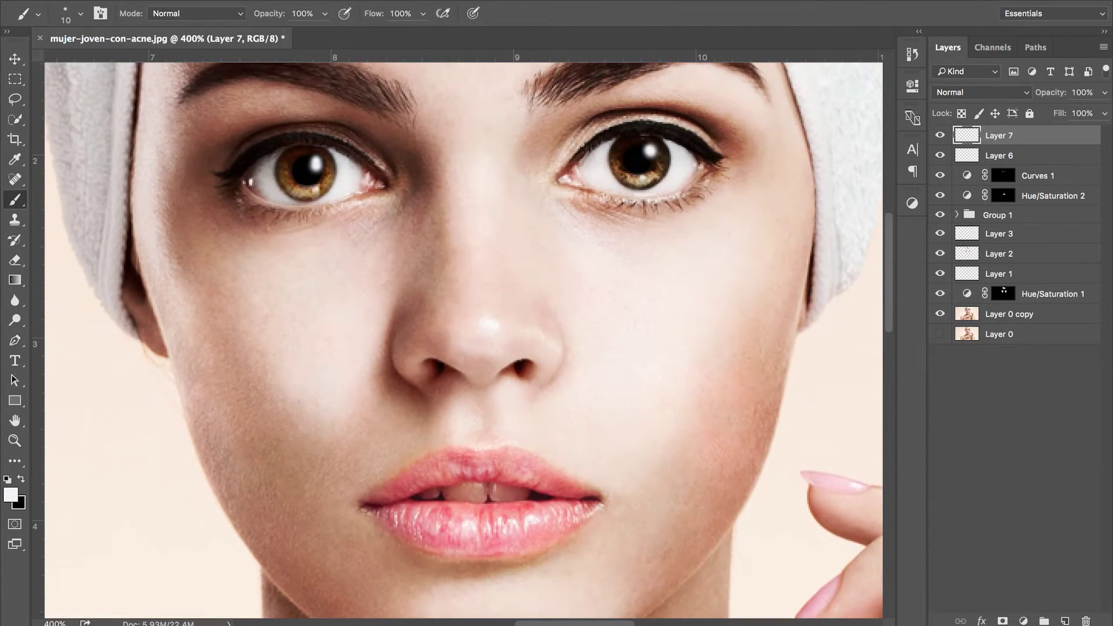
Soften the catchlights on Layer 7 with a Gaussian Blur of 1.0 pixel radius
{"action": "left_click", "coordinate": [377, 1]}
{"action": "mouse_move", "coordinate": [415, 163]}
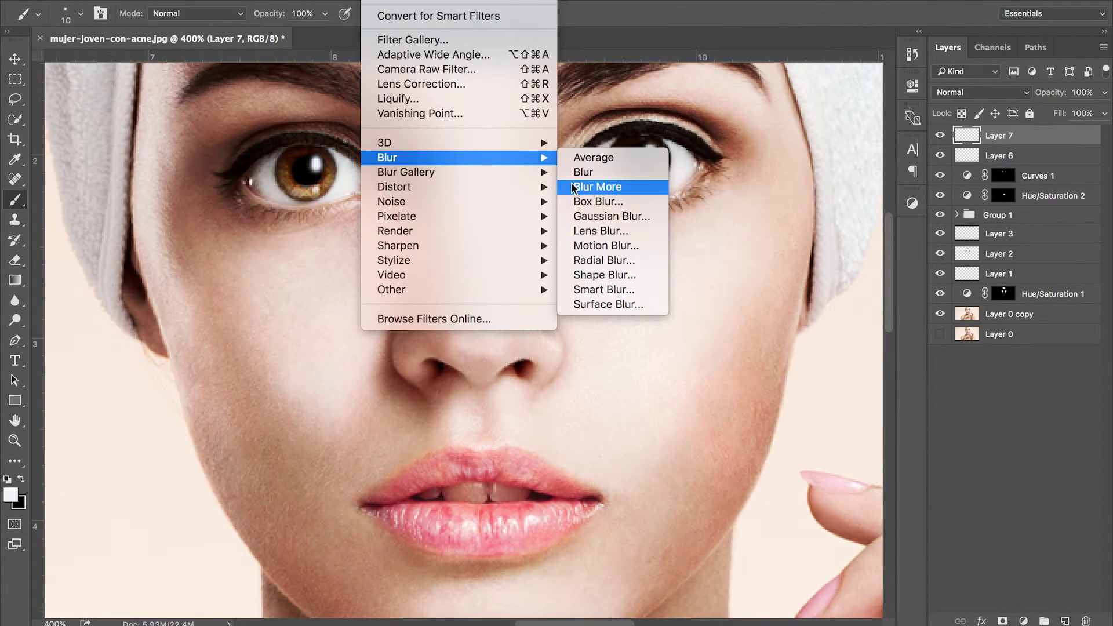
{"action": "left_click", "coordinate": [585, 215]}
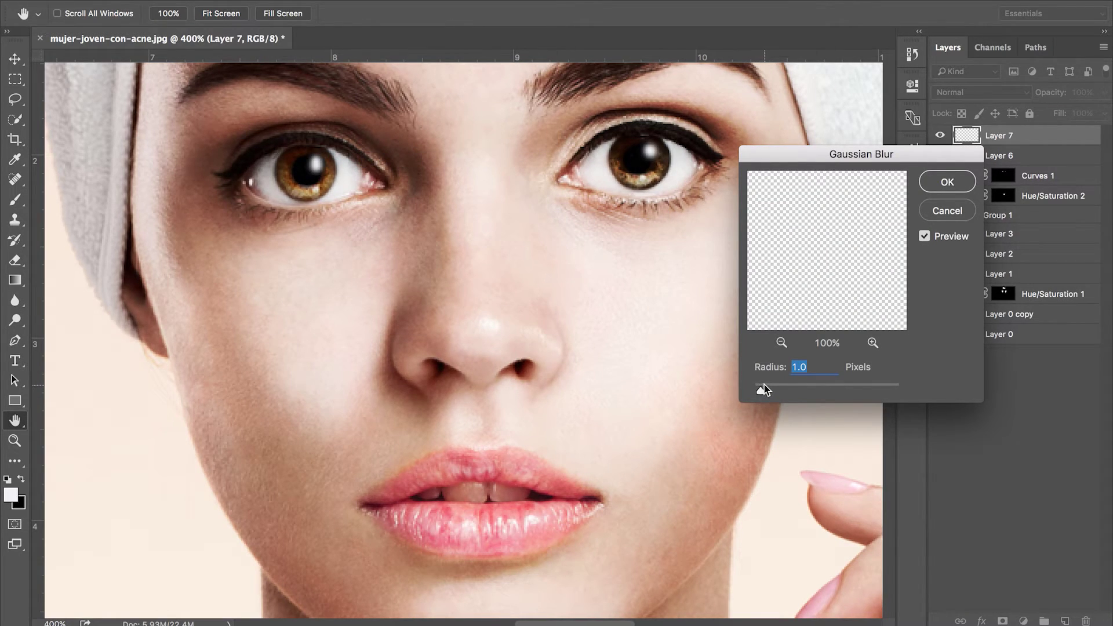
{"action": "left_click_drag", "start_coordinate": [764, 384], "coordinate": [764, 384]}
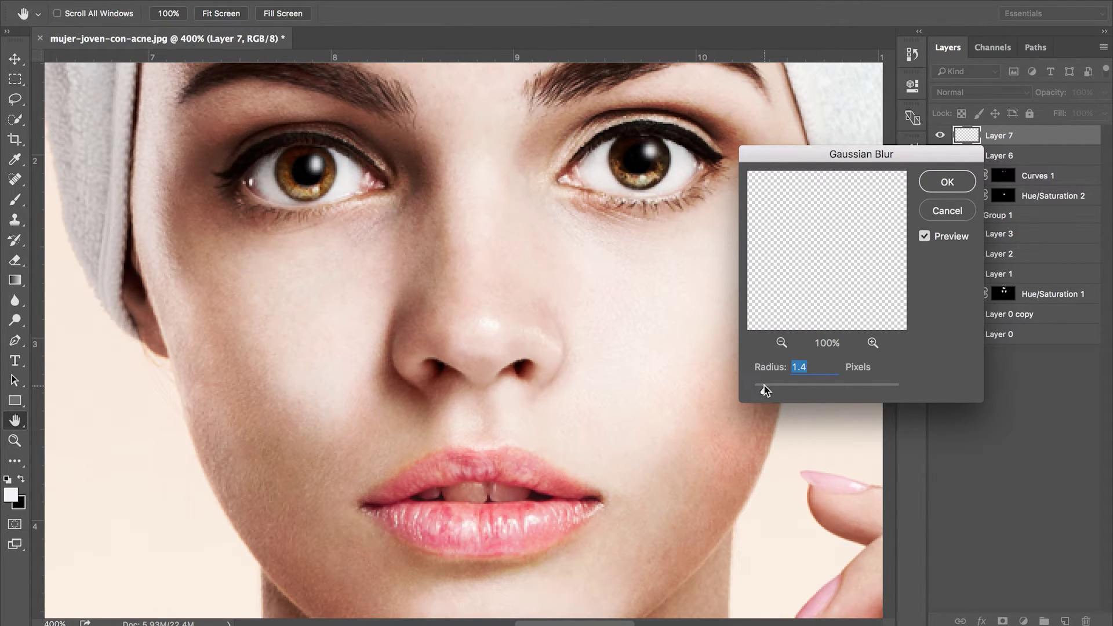
{"action": "left_click", "coordinate": [948, 182]}
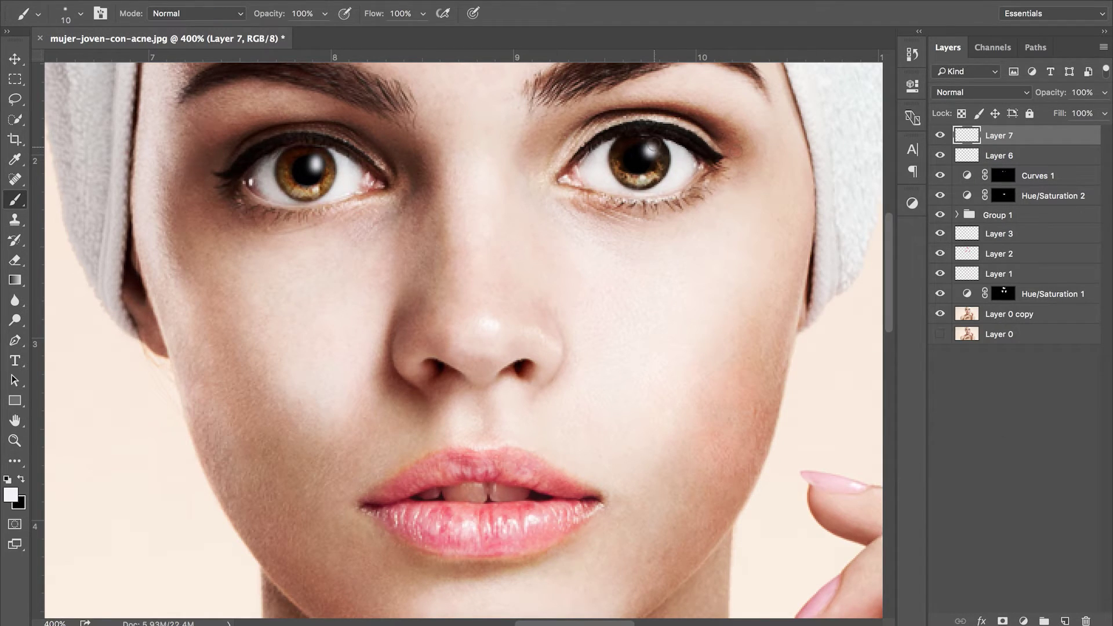
Group Layer 1, Layer 2 and Layer 3 and name the group "Face retouching"
{"action": "key", "text": "super+1"}
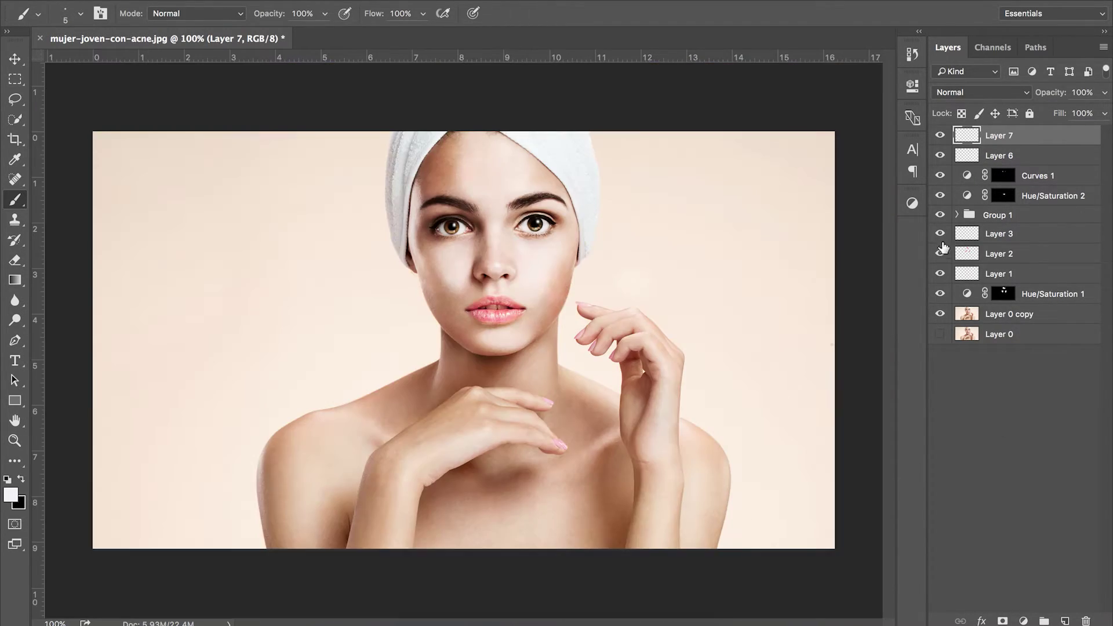
{"action": "left_click", "coordinate": [1019, 273]}
{"action": "left_click", "coordinate": [1019, 236], "text": "shift"}
{"action": "key", "text": "super+g"}
{"action": "double_click", "coordinate": [998, 234]}
{"action": "type", "text": "Face retouching"}
{"action": "key", "text": "Return"}
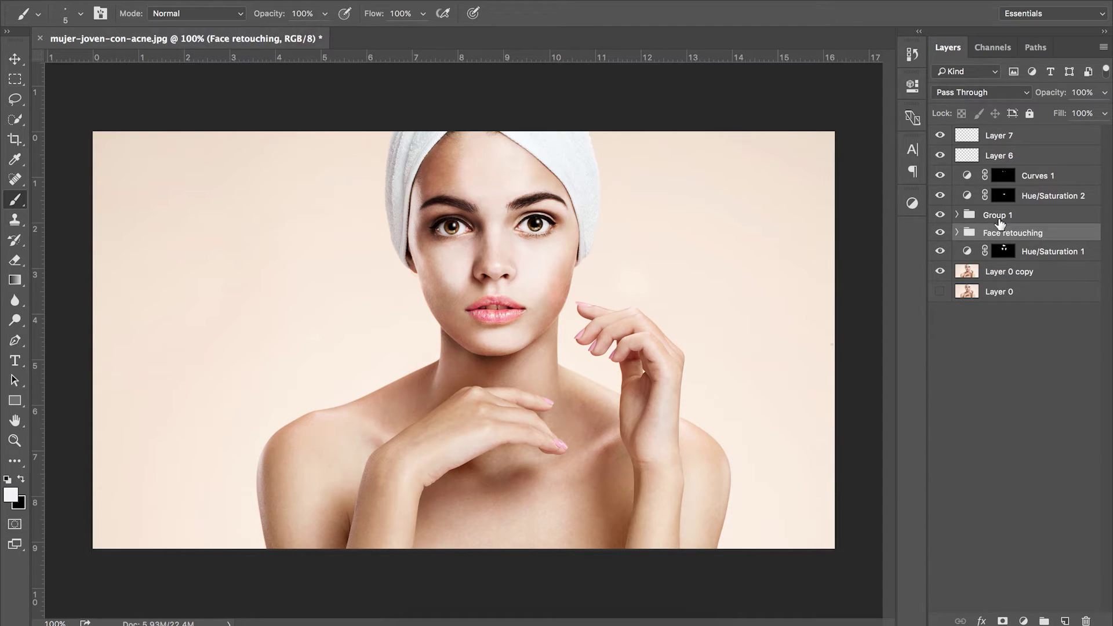
Rename Group 1 as "Blend If" and group Layer 7, Layer 6 and Curves 1 as "Eyes"
{"action": "double_click", "coordinate": [997, 214]}
{"action": "type", "text": "Blend If"}
{"action": "key", "text": "Return"}
{"action": "left_click", "coordinate": [1029, 139]}
{"action": "left_click", "coordinate": [1037, 175], "text": "shift"}
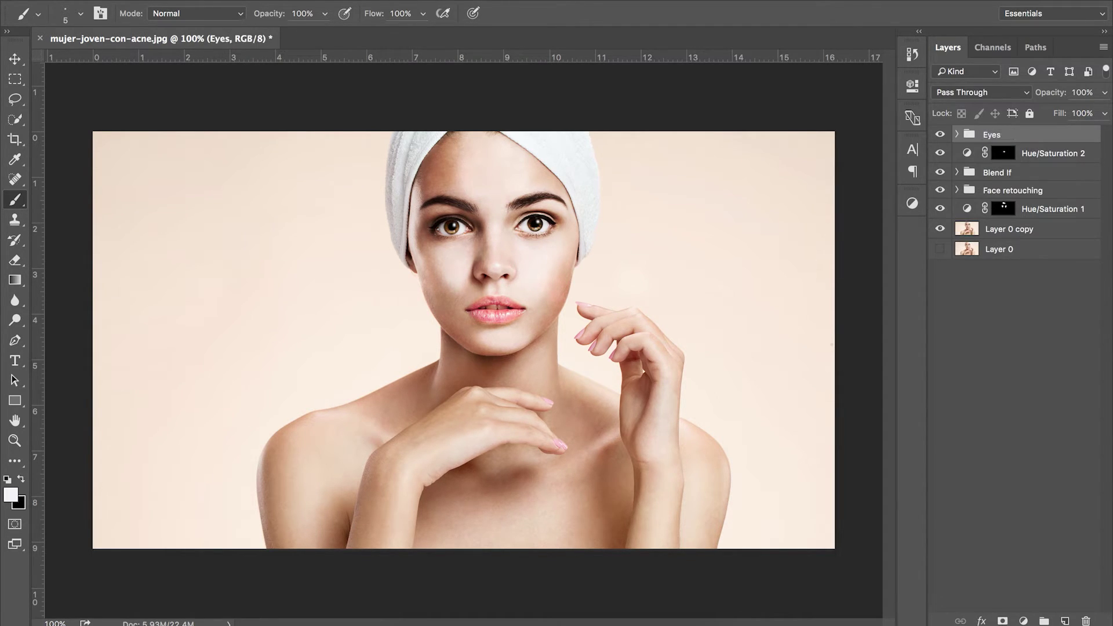
Create an empty layer above the Eyes group and paint black over the shadow areas of the neck, shoulders, arms and chest with a soft 175 px brush
{"action": "key", "text": "ctrl+shift+alt+n"}
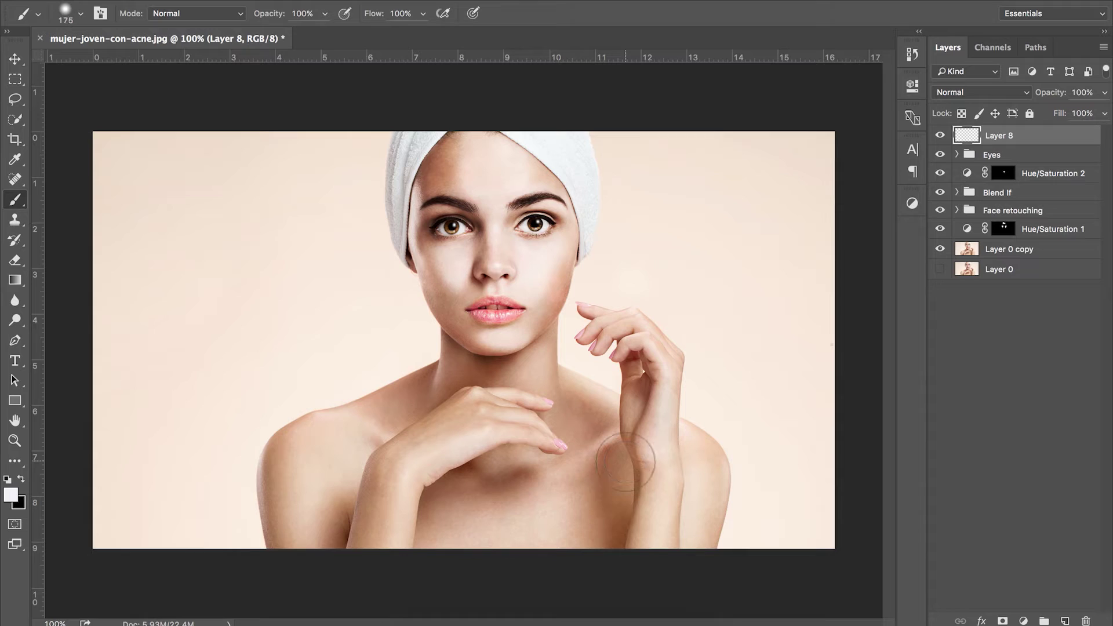
{"action": "key", "text": "bracketright"}
{"action": "key", "text": "bracketright"}
{"action": "key", "text": "x"}
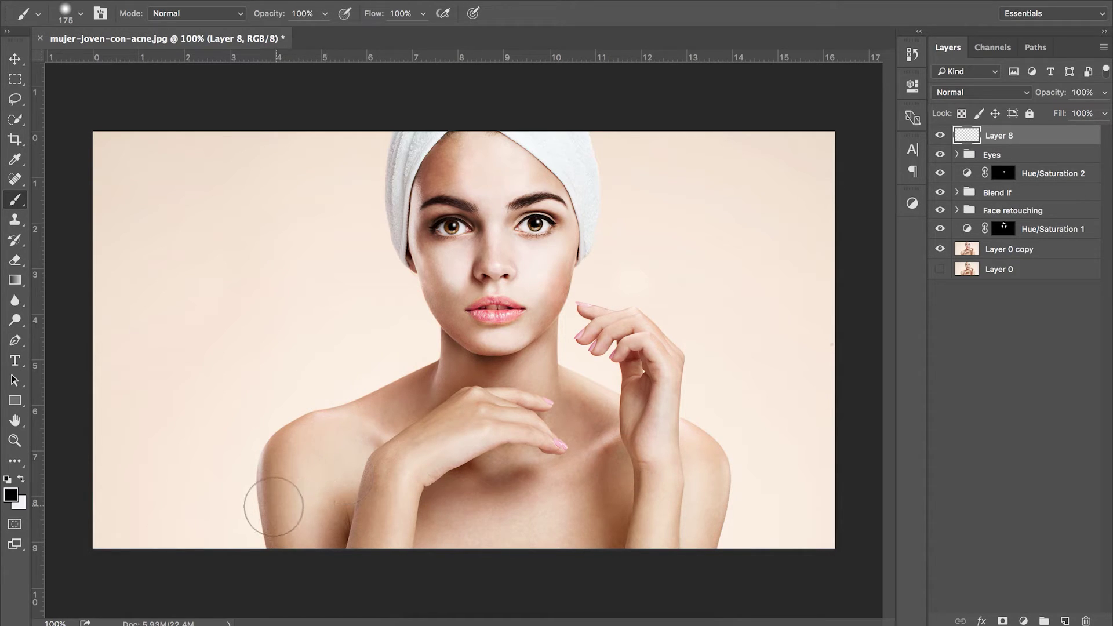
{"action": "mouse_move", "coordinate": [273, 509]}
{"action": "left_mouse_down"}
{"action": "mouse_move", "coordinate": [272, 462]}
{"action": "mouse_move", "coordinate": [268, 527]}
{"action": "left_mouse_up"}
{"action": "left_click_drag", "start_coordinate": [374, 400], "coordinate": [432, 348]}
{"action": "left_click", "coordinate": [331, 519]}
{"action": "left_click_drag", "start_coordinate": [336, 506], "coordinate": [345, 542]}
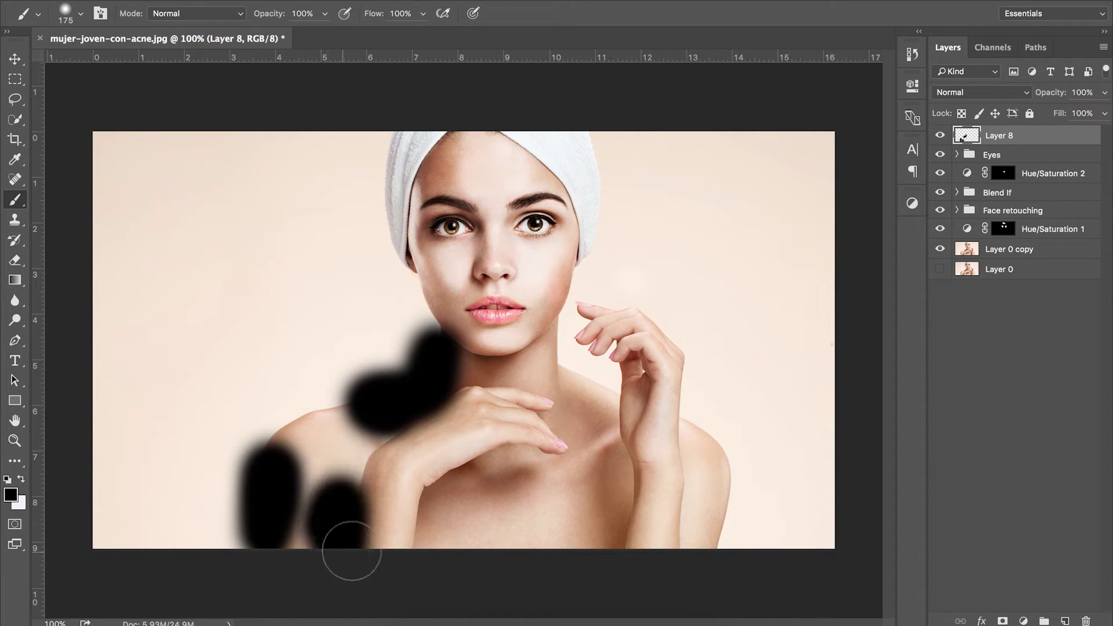
{"action": "mouse_move", "coordinate": [432, 531]}
{"action": "left_mouse_down"}
{"action": "mouse_move", "coordinate": [445, 484]}
{"action": "mouse_move", "coordinate": [523, 481]}
{"action": "left_mouse_up"}
{"action": "mouse_move", "coordinate": [608, 490]}
{"action": "left_mouse_down"}
{"action": "mouse_move", "coordinate": [598, 425]}
{"action": "mouse_move", "coordinate": [527, 362]}
{"action": "mouse_move", "coordinate": [720, 470]}
{"action": "mouse_move", "coordinate": [637, 367]}
{"action": "mouse_move", "coordinate": [625, 327]}
{"action": "mouse_move", "coordinate": [690, 555]}
{"action": "mouse_move", "coordinate": [342, 398]}
{"action": "mouse_move", "coordinate": [452, 423]}
{"action": "left_mouse_up"}
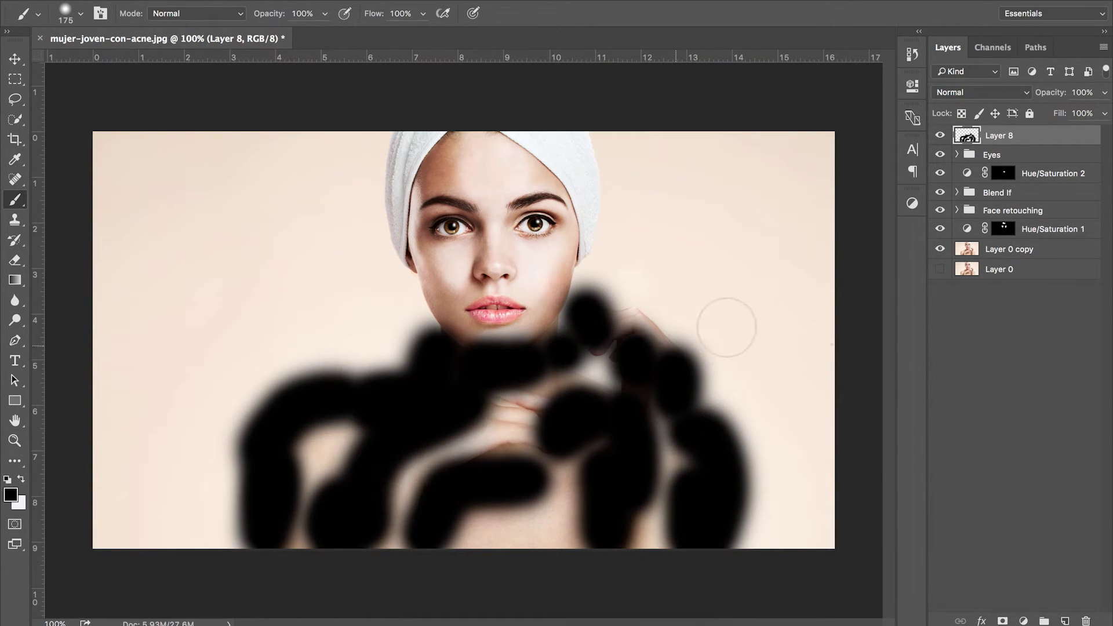
Limit Layer 8 to the darker tones by splitting the Blend If underlying-layer white slider to 38 / 182
{"action": "double_click", "coordinate": [1048, 143]}
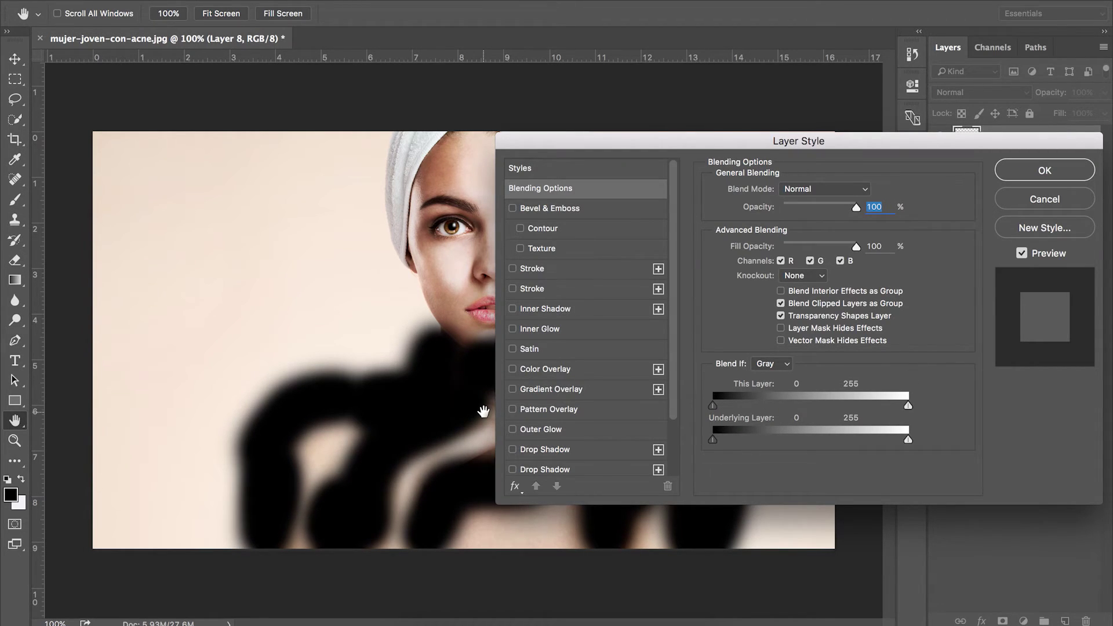
{"action": "left_click", "coordinate": [369, 412]}
{"action": "left_click_drag", "start_coordinate": [905, 439], "coordinate": [760, 439]}
{"action": "left_click_drag", "start_coordinate": [740, 445], "coordinate": [755, 436]}
{"action": "left_click", "coordinate": [853, 191]}
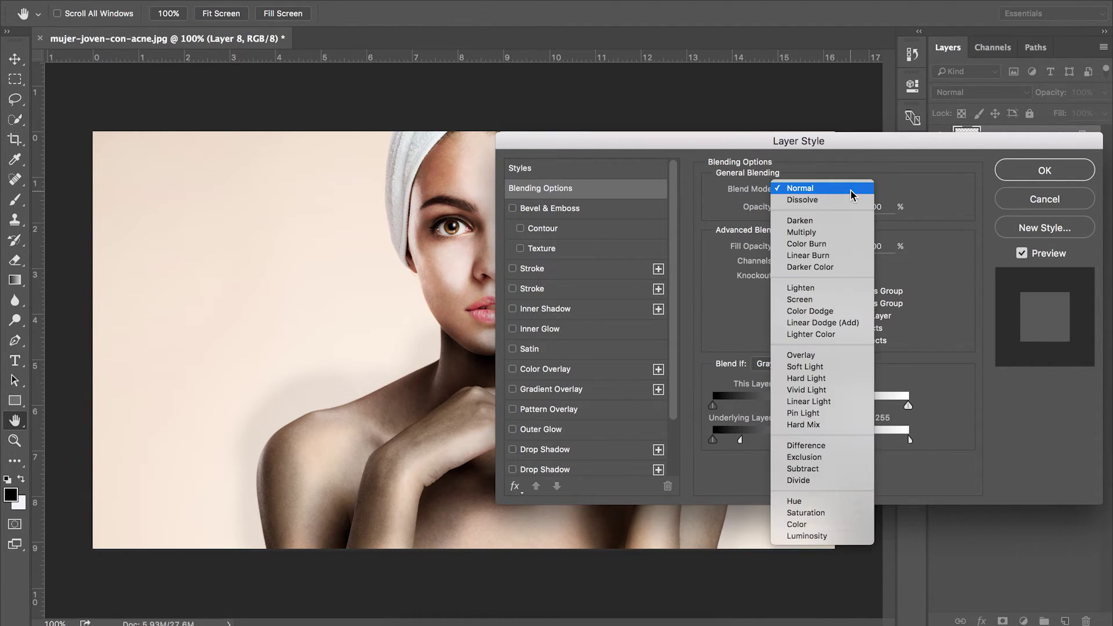
{"action": "left_click", "coordinate": [932, 429]}
{"action": "left_click_drag", "start_coordinate": [909, 441], "coordinate": [851, 445]}
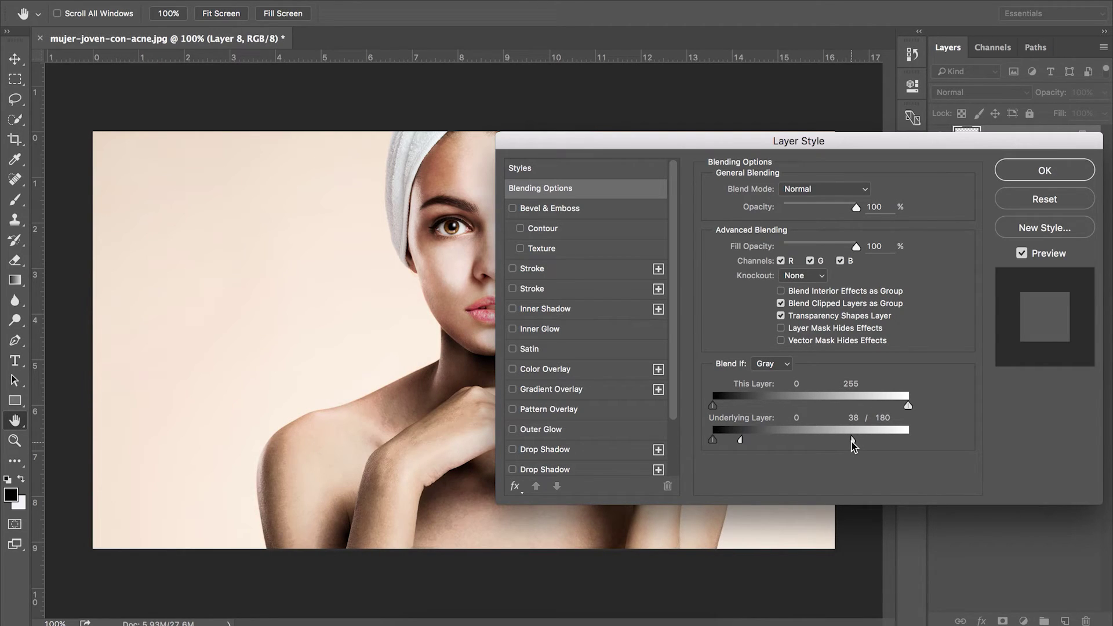
Set Layer 8's blend mode to Overlay at 44% opacity and compare the body with and without it
{"action": "left_click", "coordinate": [834, 190]}
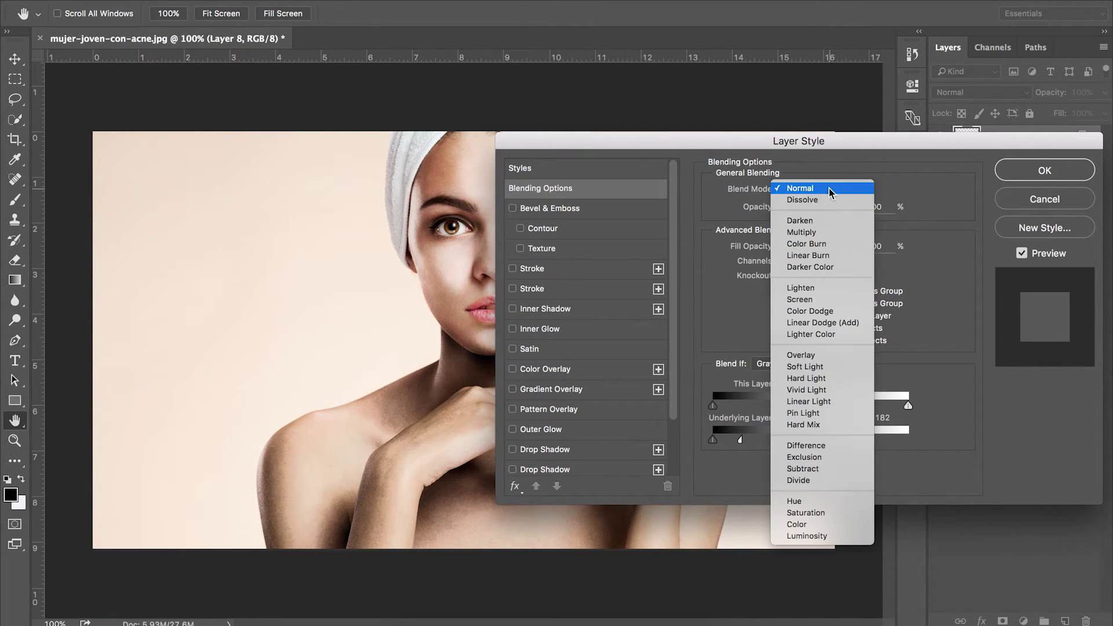
{"action": "left_click", "coordinate": [810, 356]}
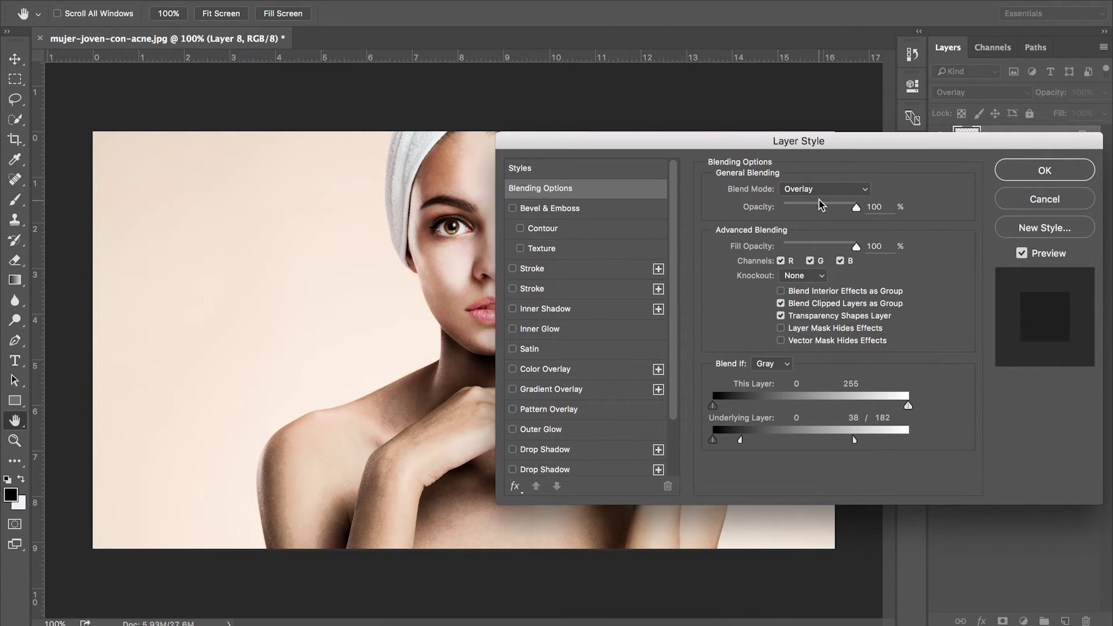
{"action": "left_click_drag", "start_coordinate": [822, 206], "coordinate": [816, 208]}
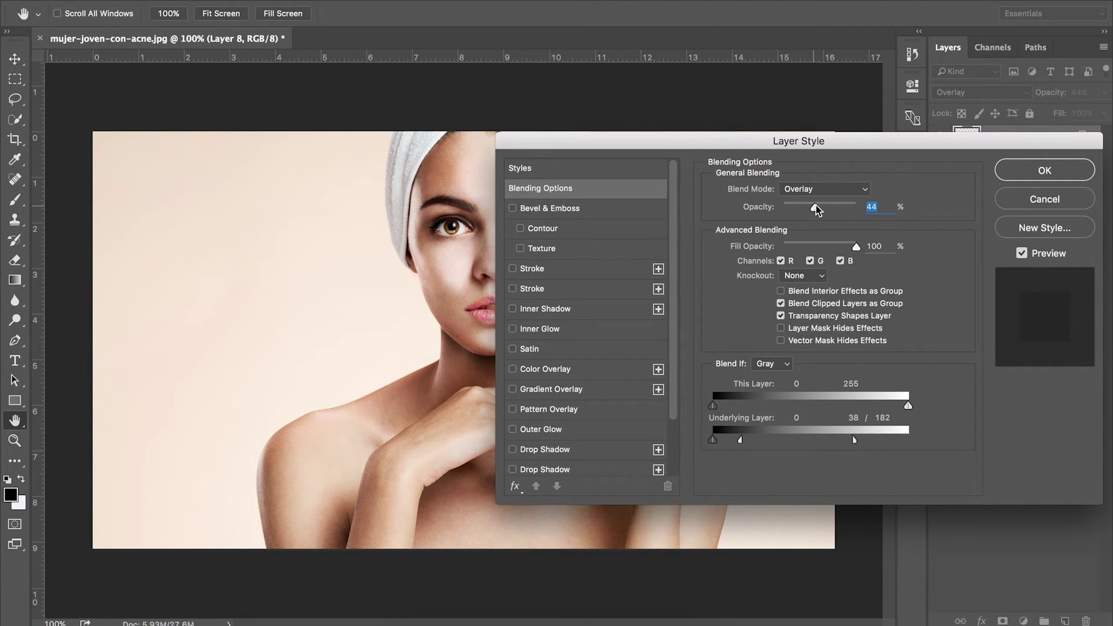
{"action": "left_click", "coordinate": [1045, 169]}
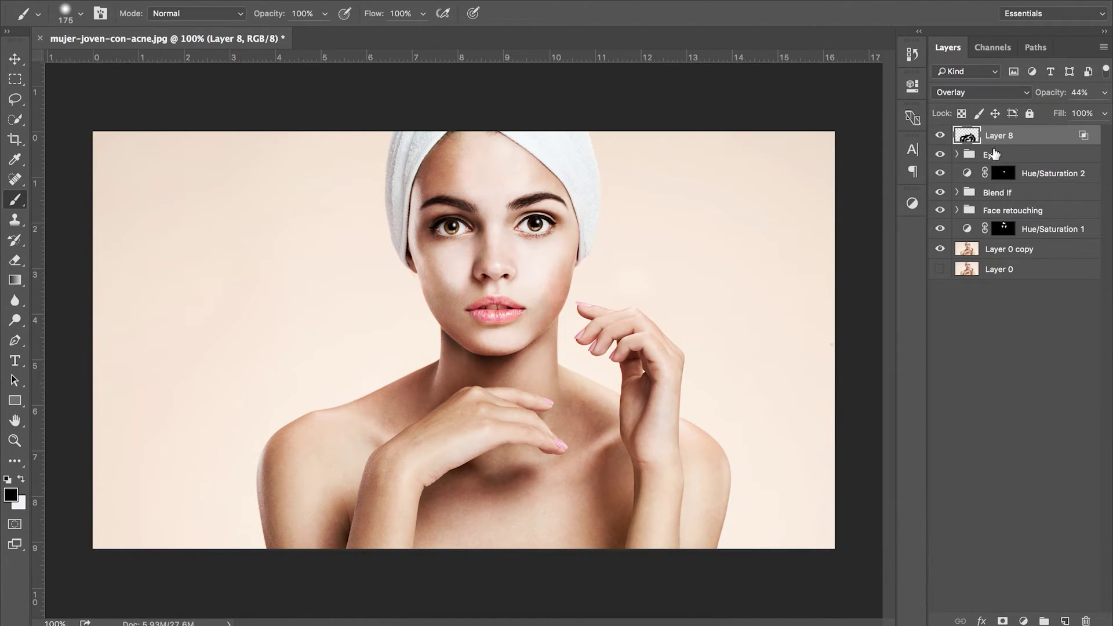
{"action": "left_click", "coordinate": [940, 136]}
{"action": "left_click", "coordinate": [940, 136]}
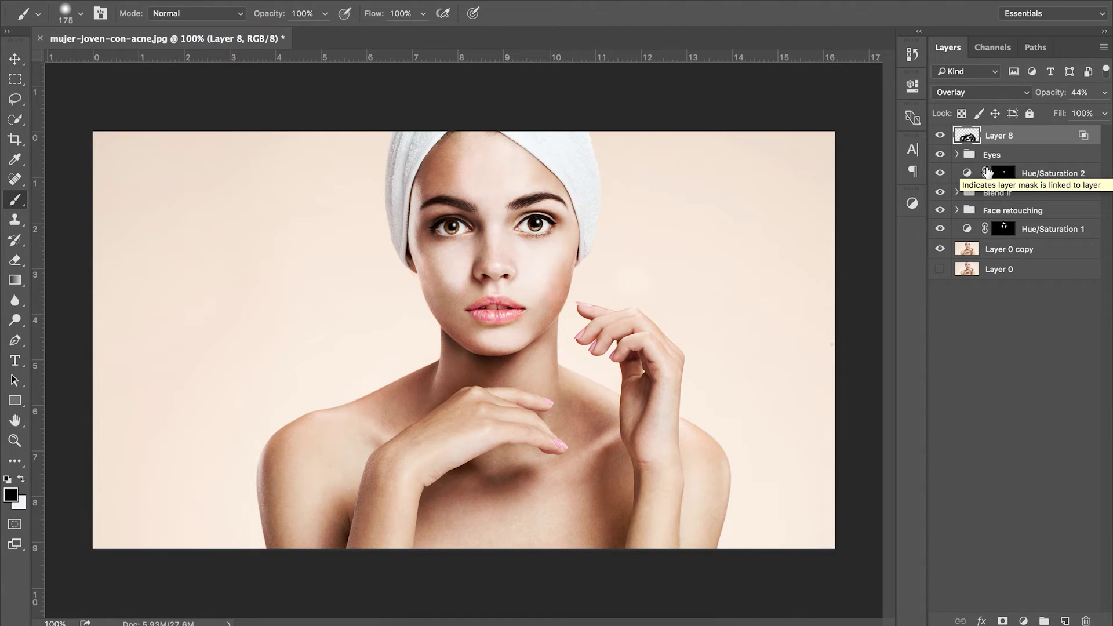
Create an empty layer above the Eyes group and paint off-white highlights on the shoulder at the image's left and the lower hand, reducing the brush to 70 px
{"action": "left_click", "coordinate": [1003, 155]}
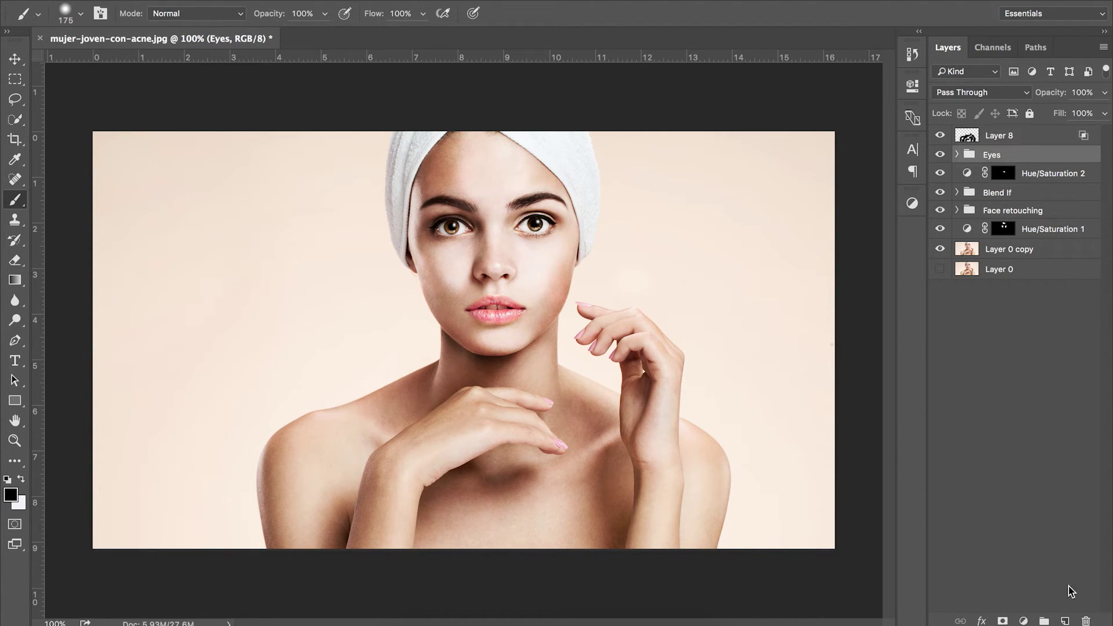
{"action": "left_click", "coordinate": [1065, 620]}
{"action": "left_click", "coordinate": [21, 479]}
{"action": "left_click_drag", "start_coordinate": [298, 524], "coordinate": [326, 424]}
{"action": "key", "text": "bracketleft"}
{"action": "key", "text": "bracketleft"}
{"action": "left_click_drag", "start_coordinate": [487, 434], "coordinate": [399, 545]}
{"action": "key", "text": "bracketleft"}
{"action": "key", "text": "bracketleft"}
{"action": "key", "text": "bracketleft"}
{"action": "key", "text": "bracketleft"}
{"action": "left_click_drag", "start_coordinate": [506, 393], "coordinate": [545, 440]}
{"action": "left_click", "coordinate": [480, 409]}
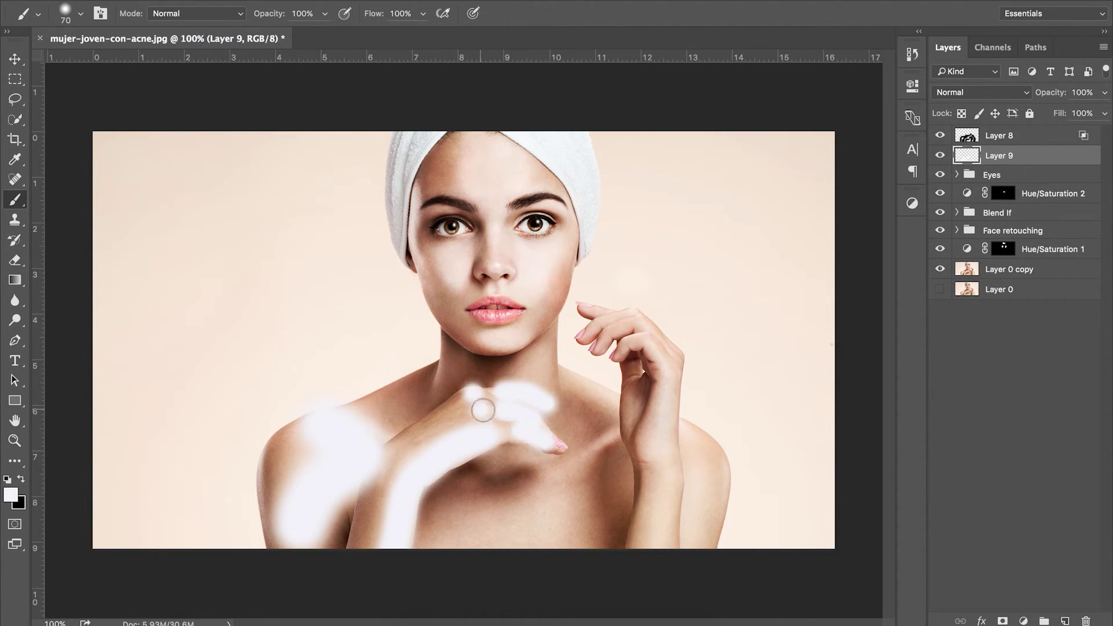
Paint off-white highlights on Layer 9 over the raised hand and arm, chest, collarbones and neck with the 70 px brush
{"action": "left_click_drag", "start_coordinate": [632, 349], "coordinate": [659, 551]}
{"action": "left_click_drag", "start_coordinate": [571, 484], "coordinate": [449, 540]}
{"action": "left_click_drag", "start_coordinate": [605, 438], "coordinate": [587, 459]}
{"action": "left_click_drag", "start_coordinate": [609, 404], "coordinate": [535, 374]}
{"action": "left_click", "coordinate": [437, 373]}
{"action": "left_click", "coordinate": [373, 418]}
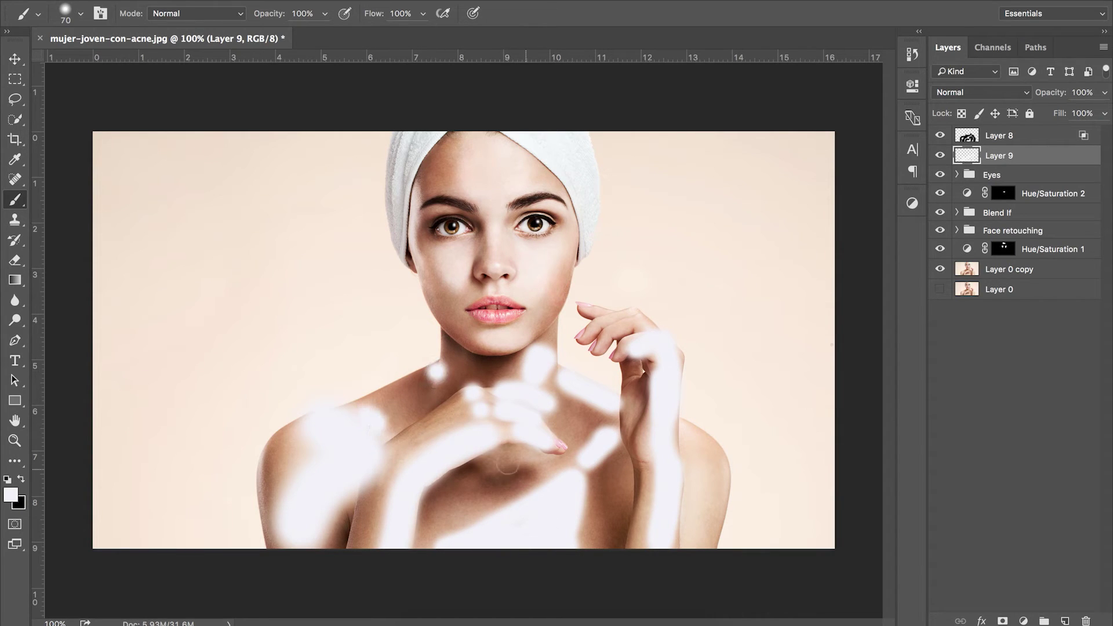
{"action": "left_click_drag", "start_coordinate": [510, 461], "coordinate": [533, 460]}
{"action": "left_click_drag", "start_coordinate": [606, 314], "coordinate": [640, 339]}
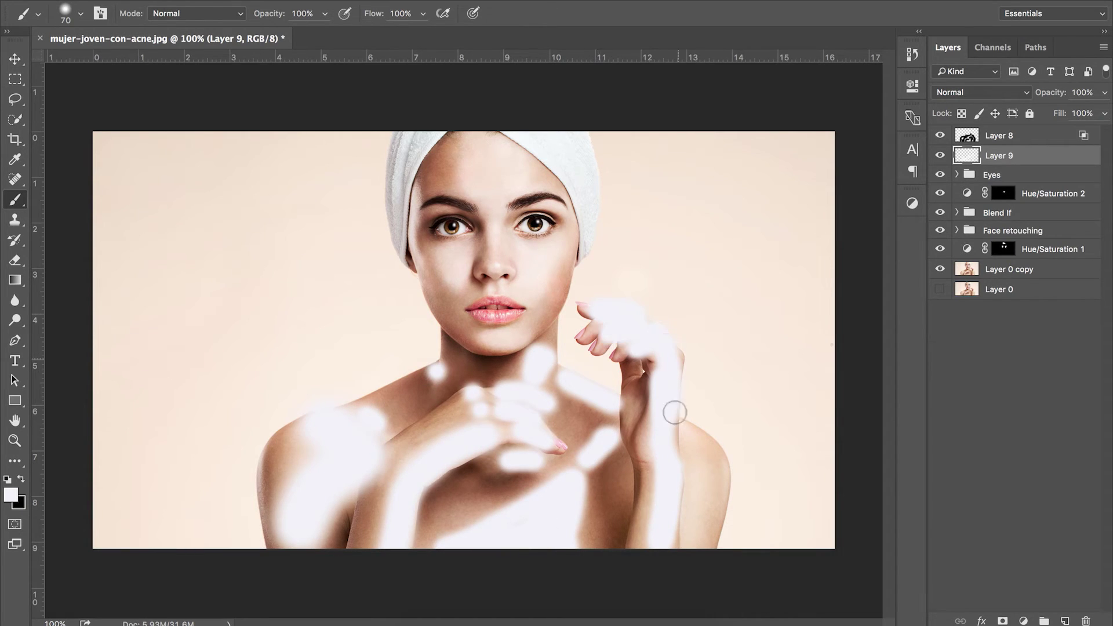
Limit Layer 9 to the lighter tones by splitting the Blend If underlying-layer black slider to 128 / 211
{"action": "double_click", "coordinate": [1038, 159]}
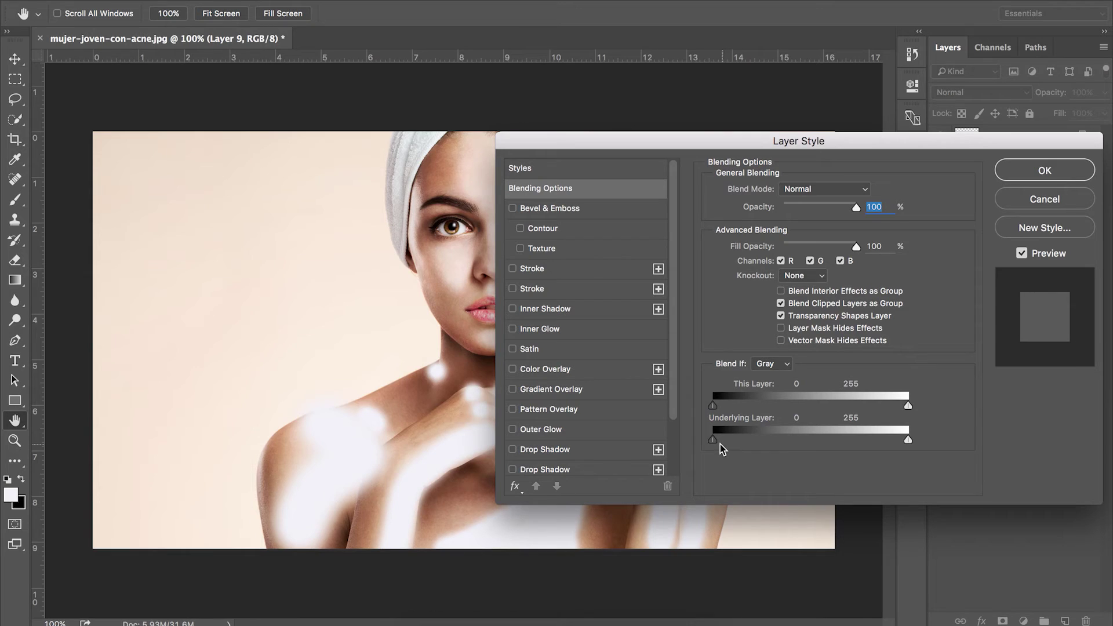
{"action": "key", "text": "alt"}
{"action": "left_click_drag", "start_coordinate": [713, 440], "coordinate": [819, 438]}
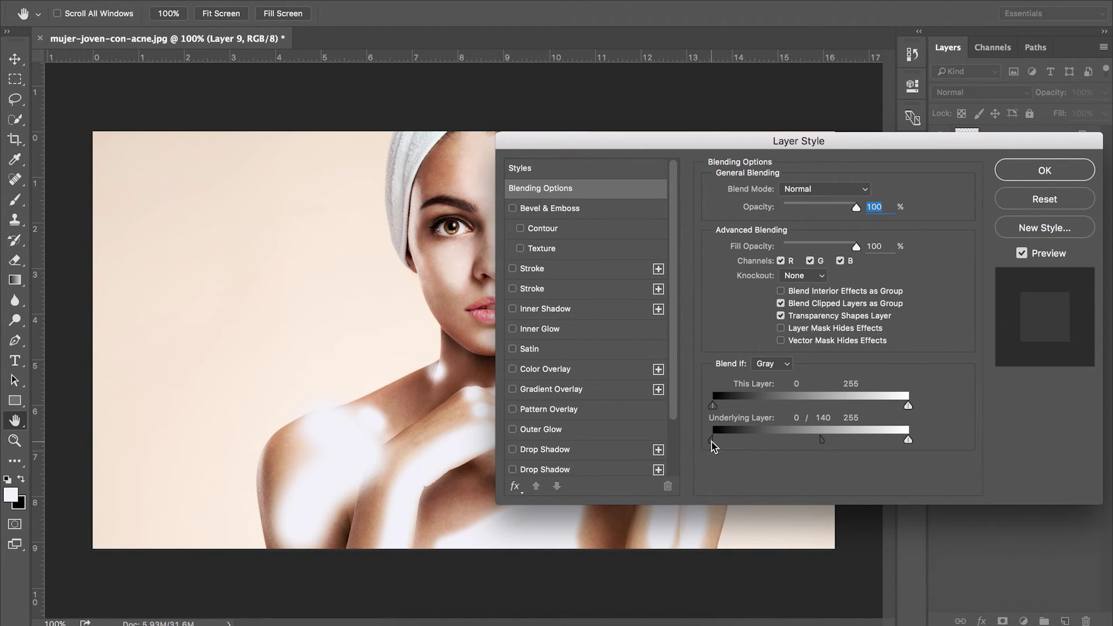
{"action": "left_click_drag", "start_coordinate": [712, 440], "coordinate": [874, 444]}
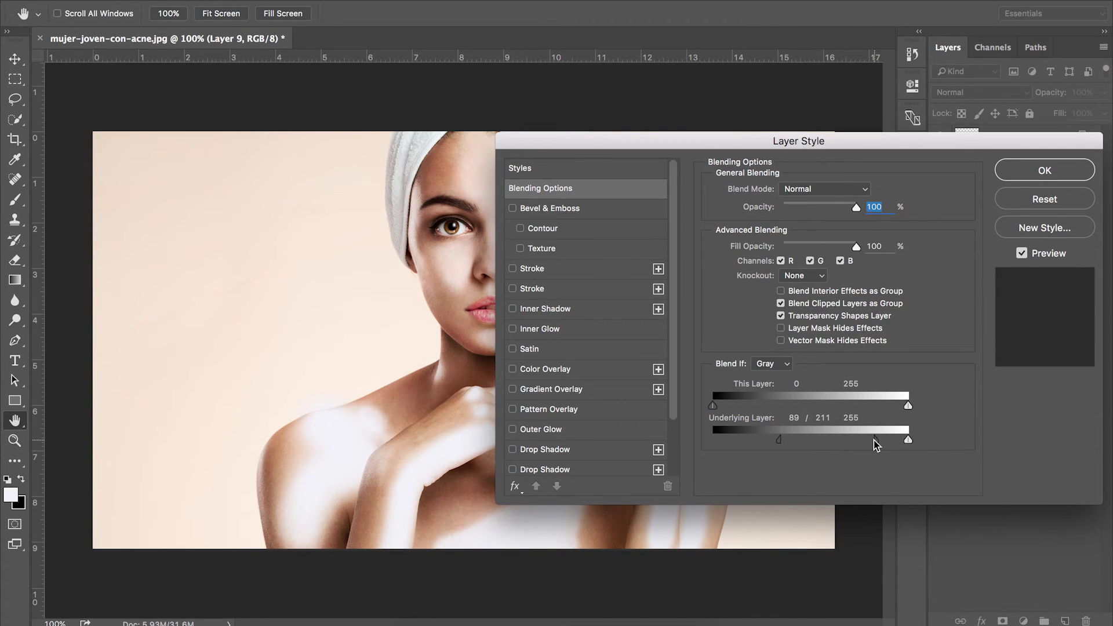
{"action": "left_click_drag", "start_coordinate": [808, 439], "coordinate": [811, 439]}
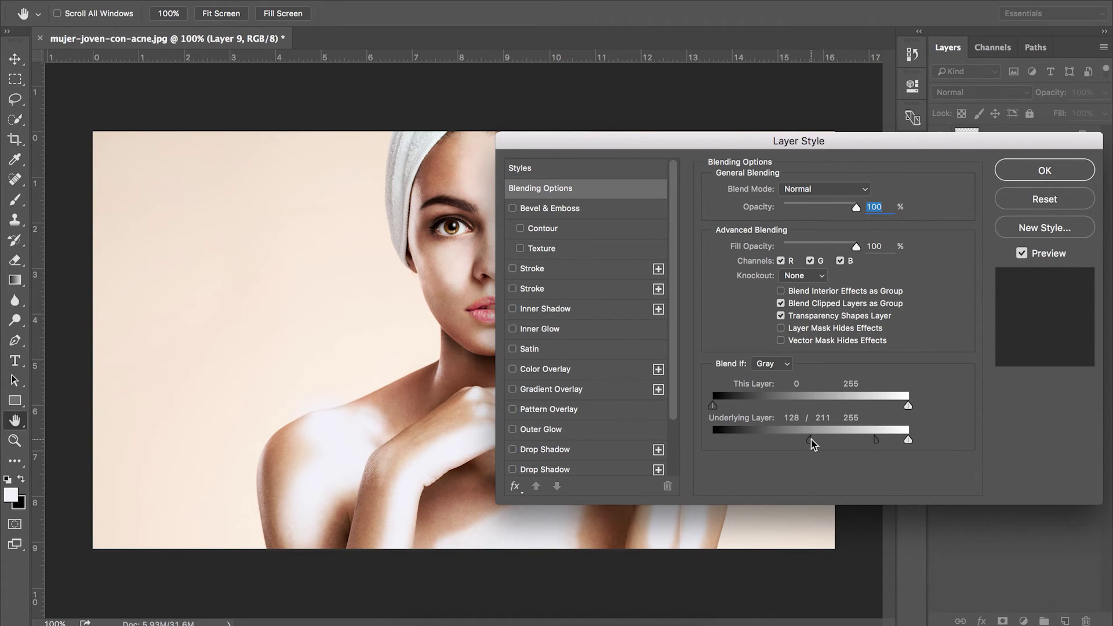
Set Layer 9's blend mode to Overlay at 45% opacity
{"action": "left_click", "coordinate": [840, 191]}
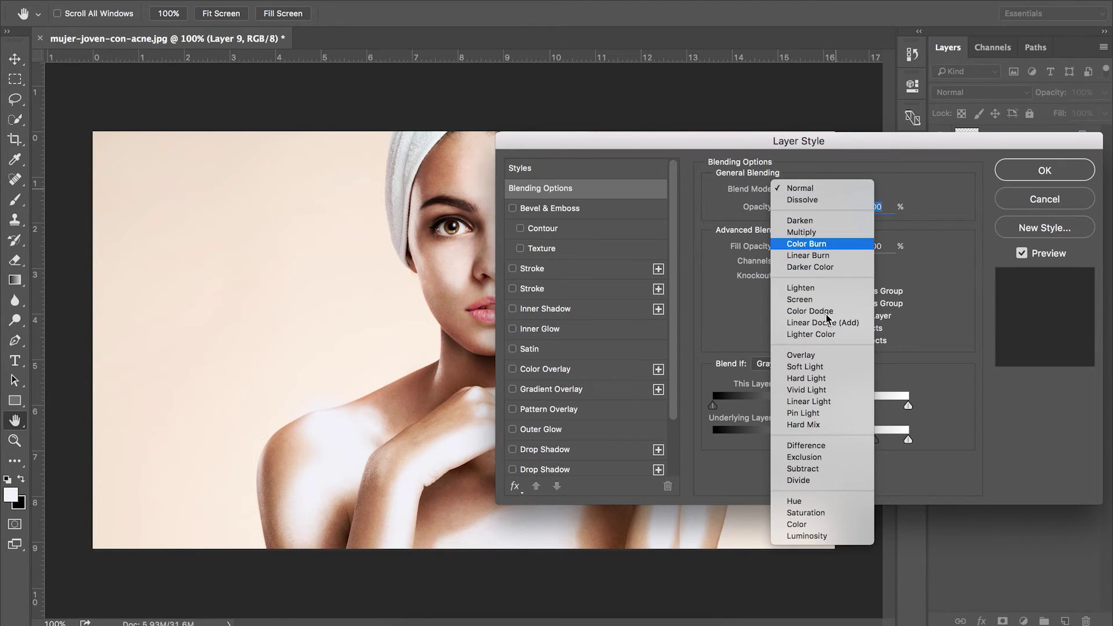
{"action": "left_click", "coordinate": [815, 356]}
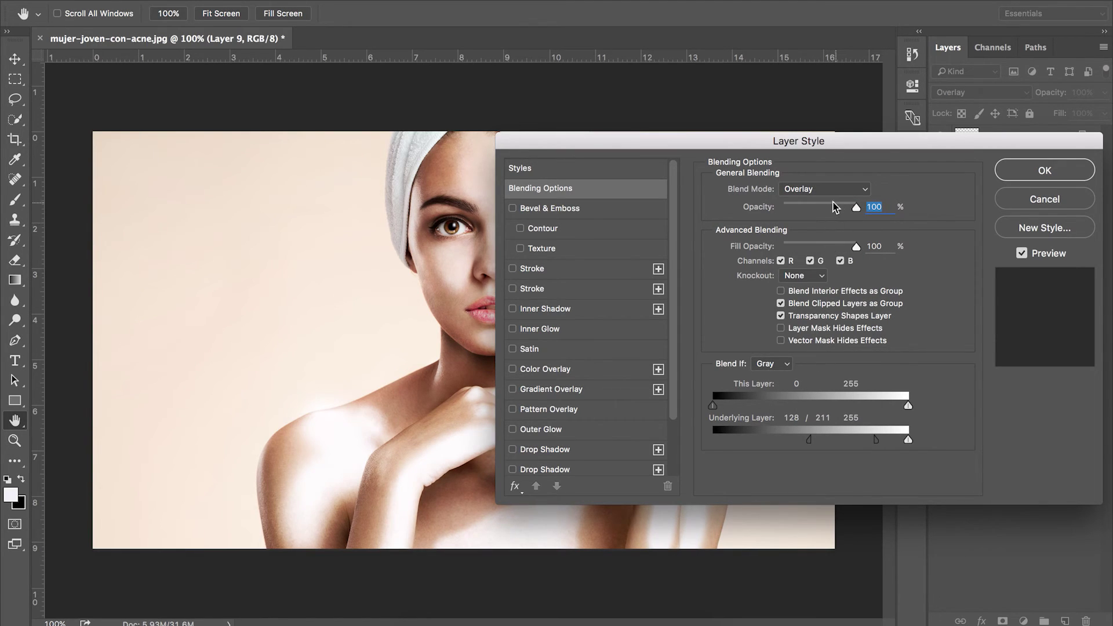
{"action": "left_click_drag", "start_coordinate": [819, 207], "coordinate": [815, 207]}
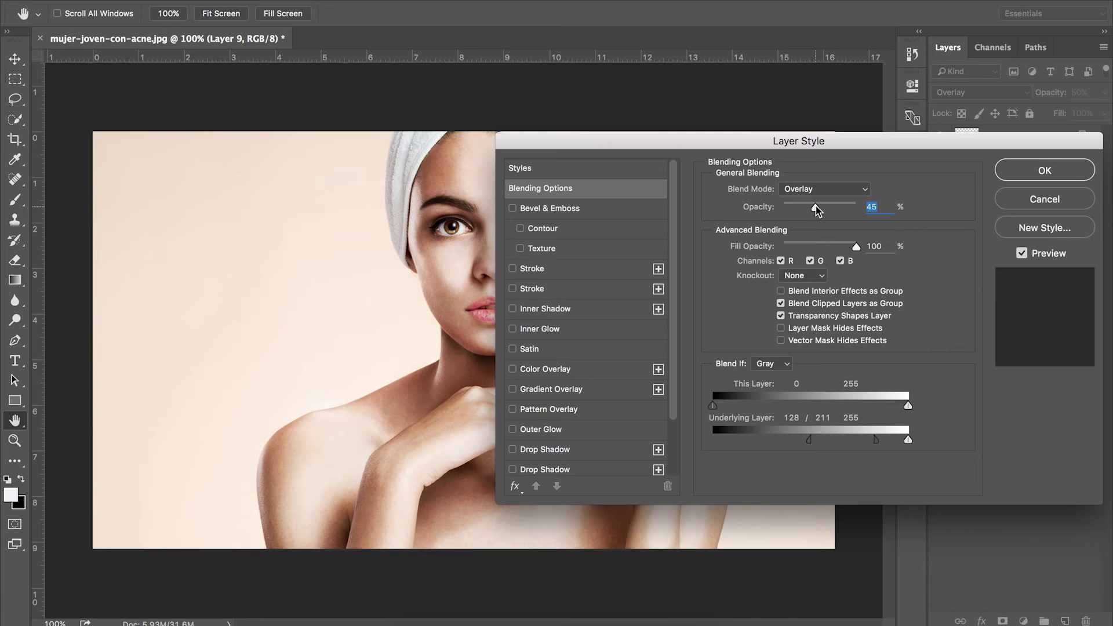
{"action": "left_click", "coordinate": [1044, 170]}
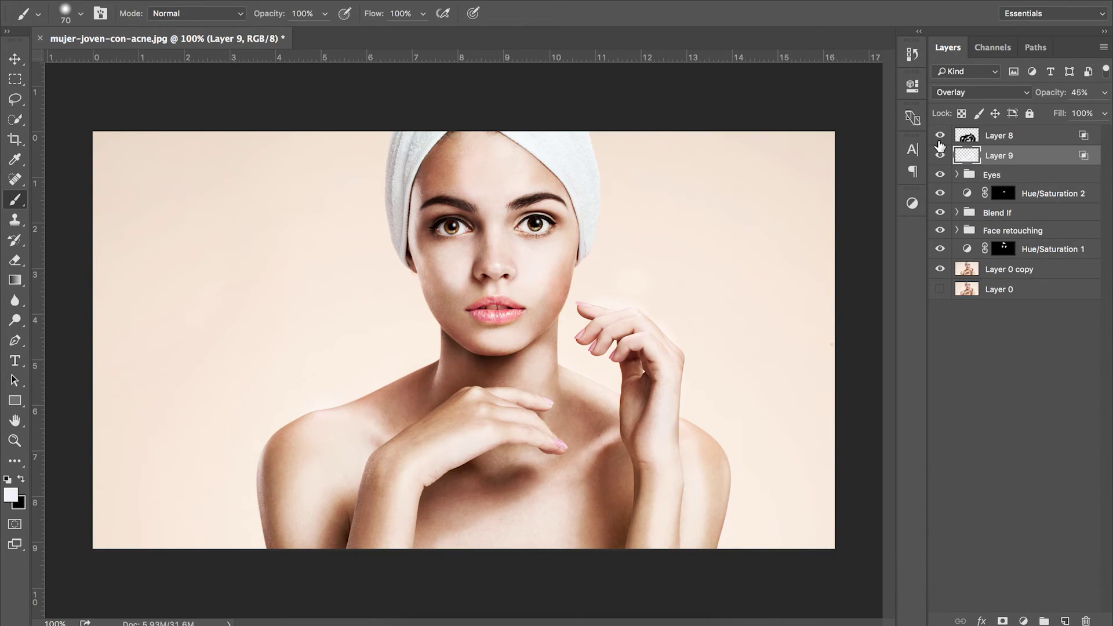
Group Layer 8 and Layer 9 and set the new group's opacity to 67%
{"action": "key", "text": "ctrl+g"}
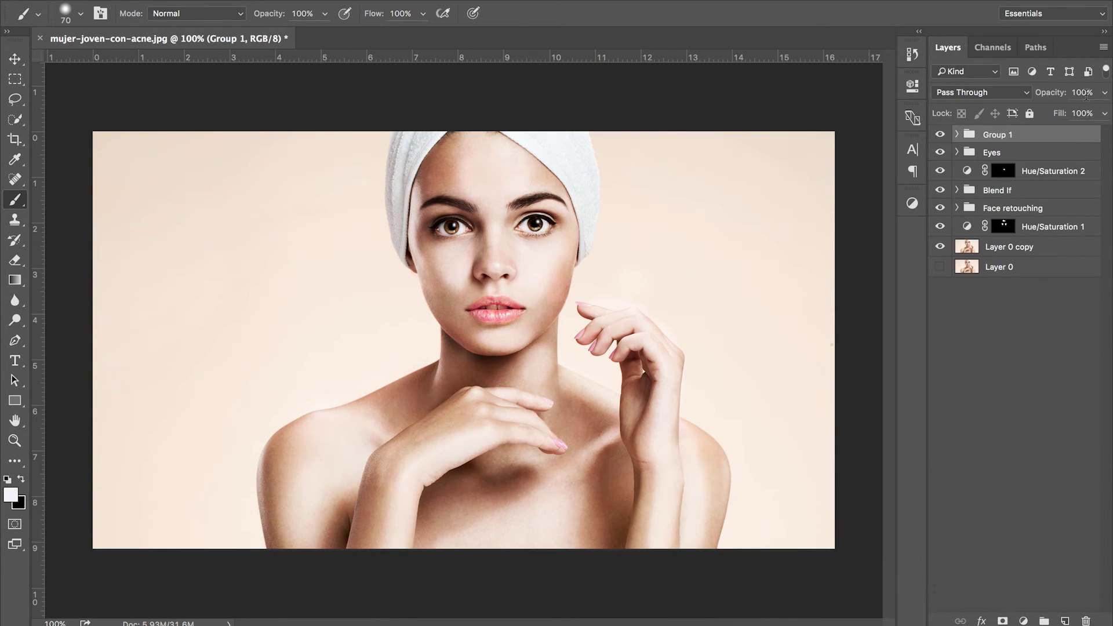
{"action": "left_click", "coordinate": [1103, 92]}
{"action": "left_click_drag", "start_coordinate": [1104, 111], "coordinate": [1077, 111]}
Set the Blend If group's opacity to 73% and reselect the body contouring group
{"action": "left_click", "coordinate": [983, 190]}
{"action": "left_click", "coordinate": [1104, 93]}
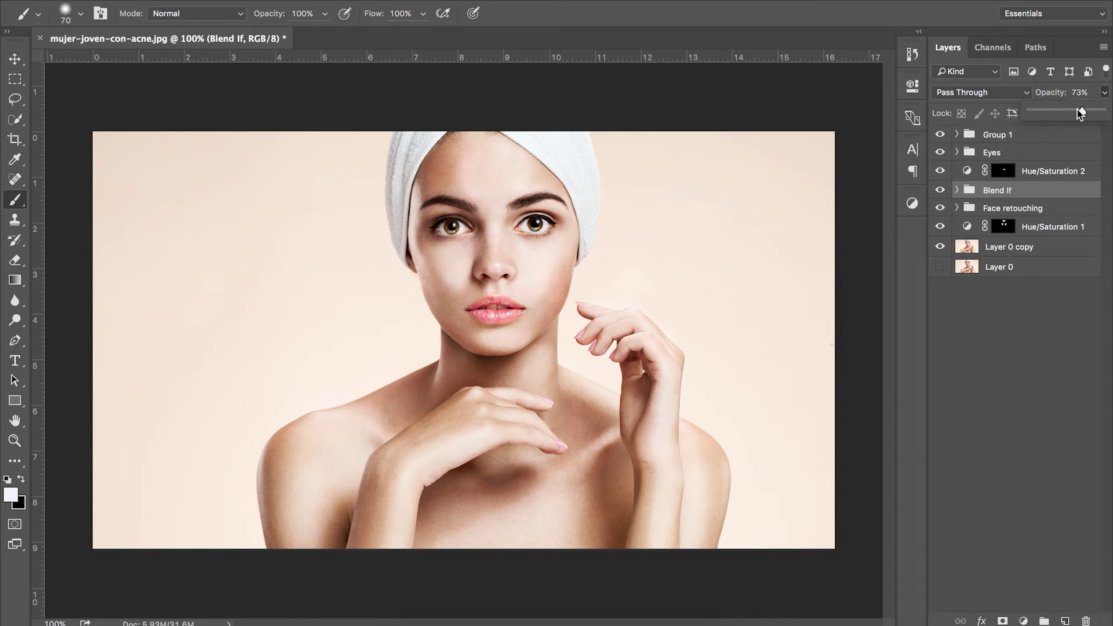
{"action": "left_click", "coordinate": [1036, 142]}
Compare the retouched portrait with the original Layer 0 and inspect the face and hands up close
{"action": "left_click", "coordinate": [940, 246], "text": "alt"}
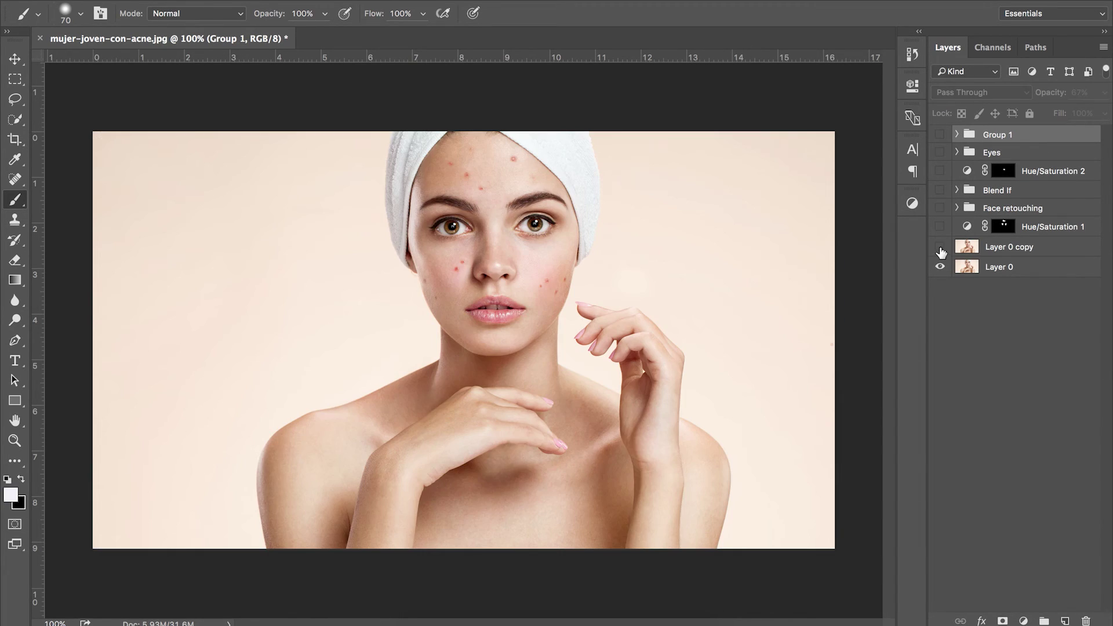
{"action": "left_click", "coordinate": [939, 247], "text": "alt"}
{"action": "key", "text": "super+plus"}
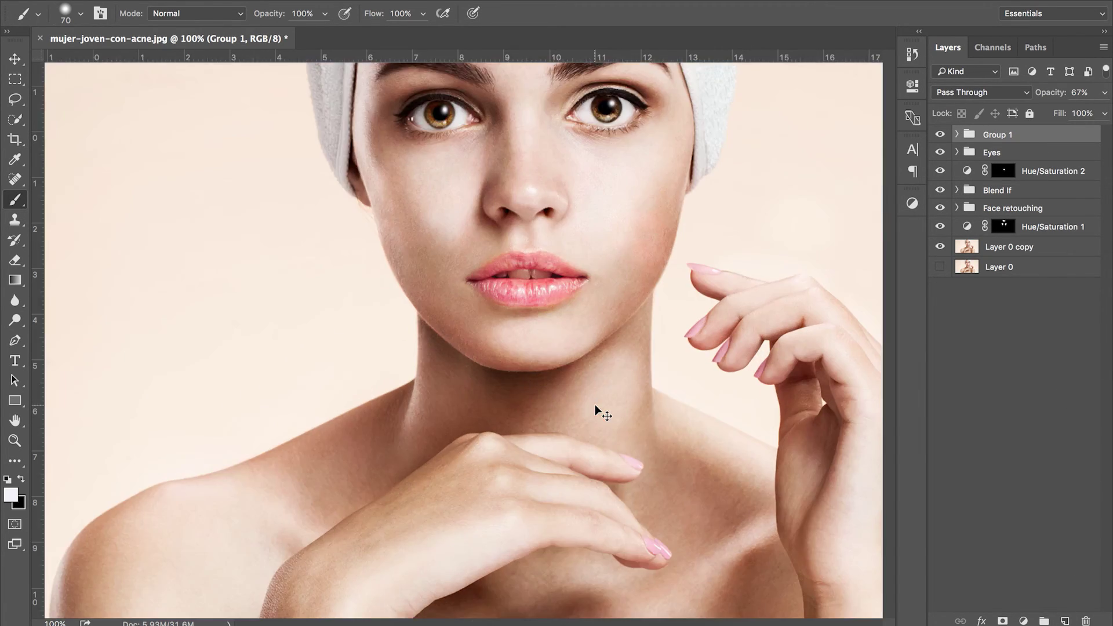
{"action": "key", "text": "super+minus"}
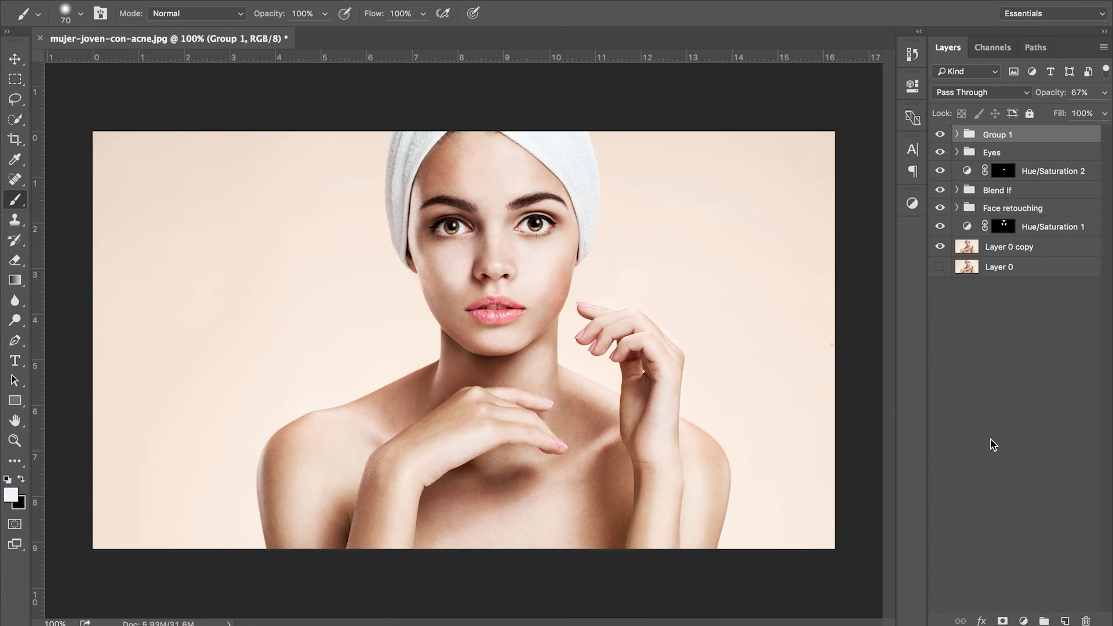
Add a new layer on top and apply the merged RGB image to it with Multiply blending at 100% opacity
{"action": "left_click", "coordinate": [1065, 621]}
{"action": "left_click", "coordinate": [208, 1]}
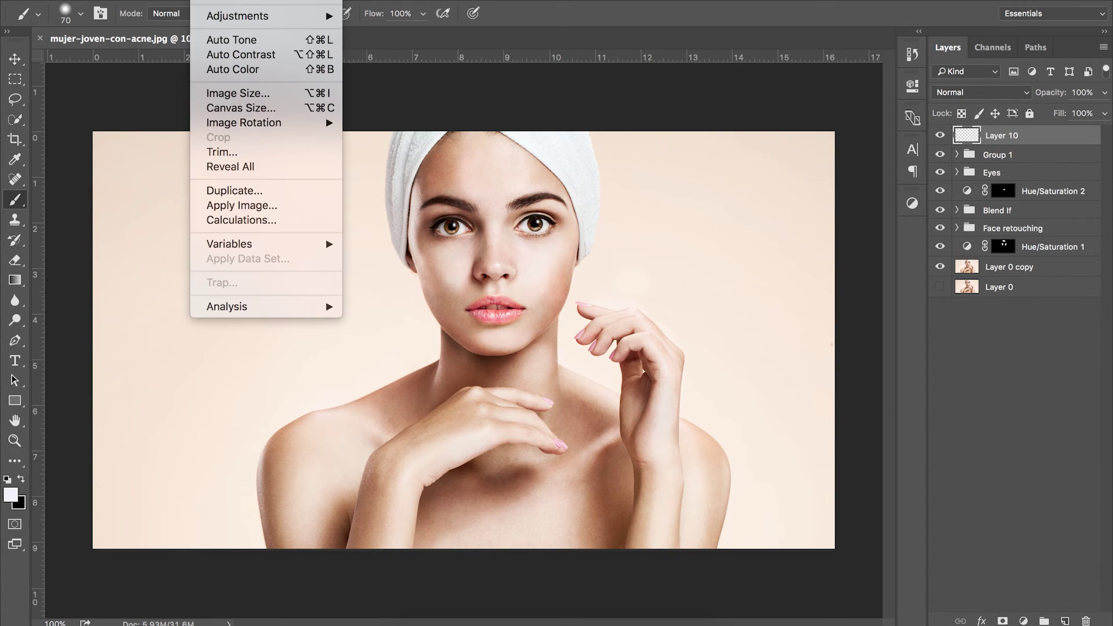
{"action": "left_click", "coordinate": [254, 206]}
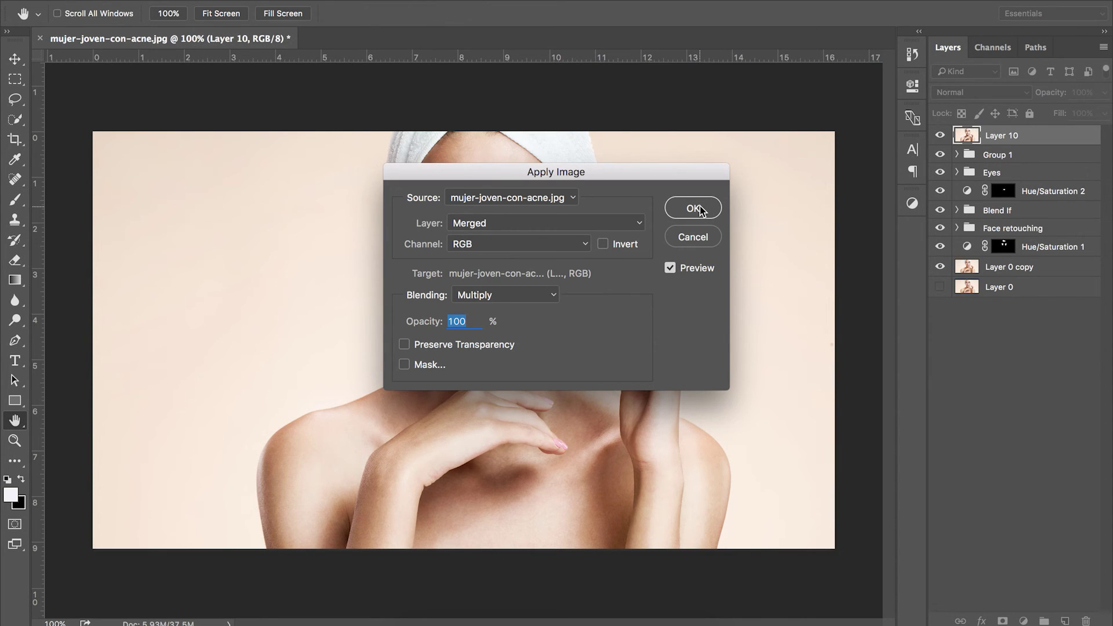
{"action": "left_click", "coordinate": [693, 208]}
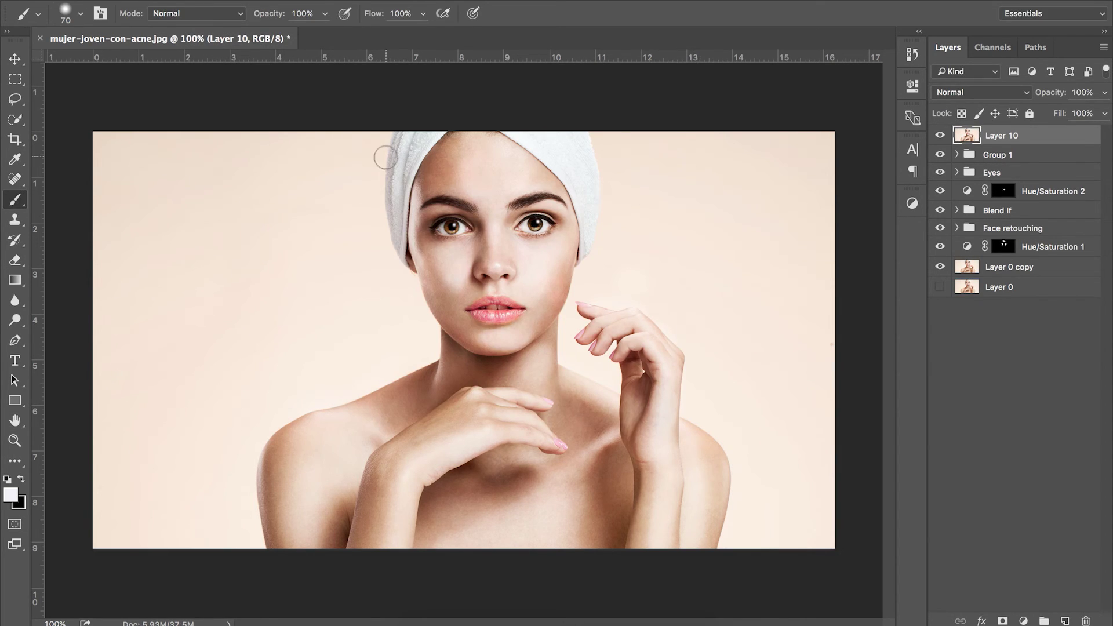
Apply a High Pass filter with a radius of 2.7 pixels to Layer 10
{"action": "left_click", "coordinate": [377, 0]}
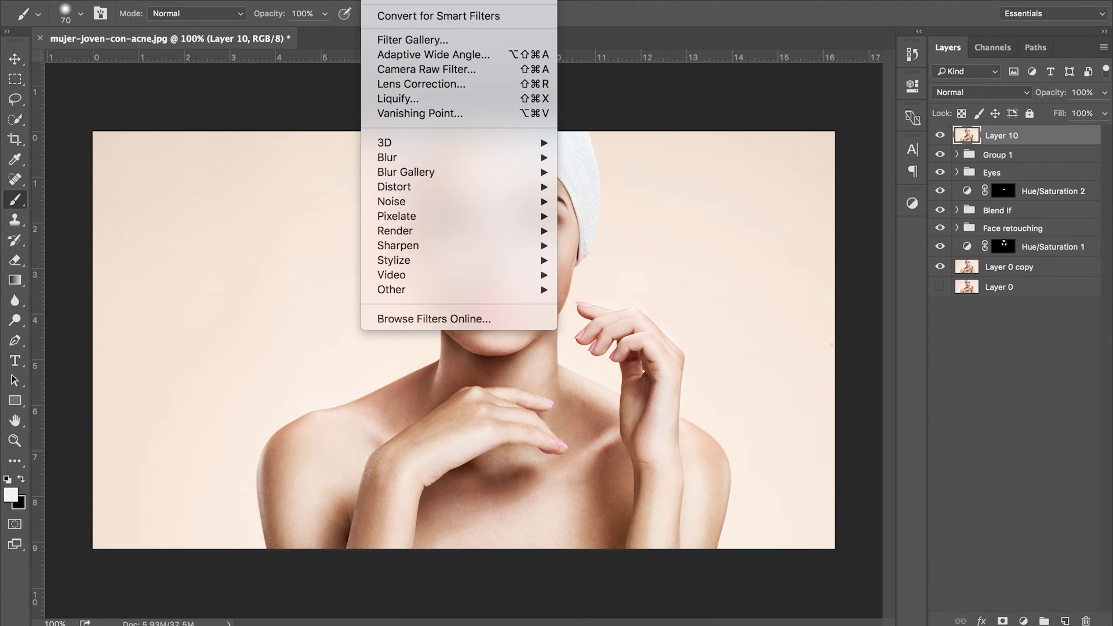
{"action": "mouse_move", "coordinate": [527, 291]}
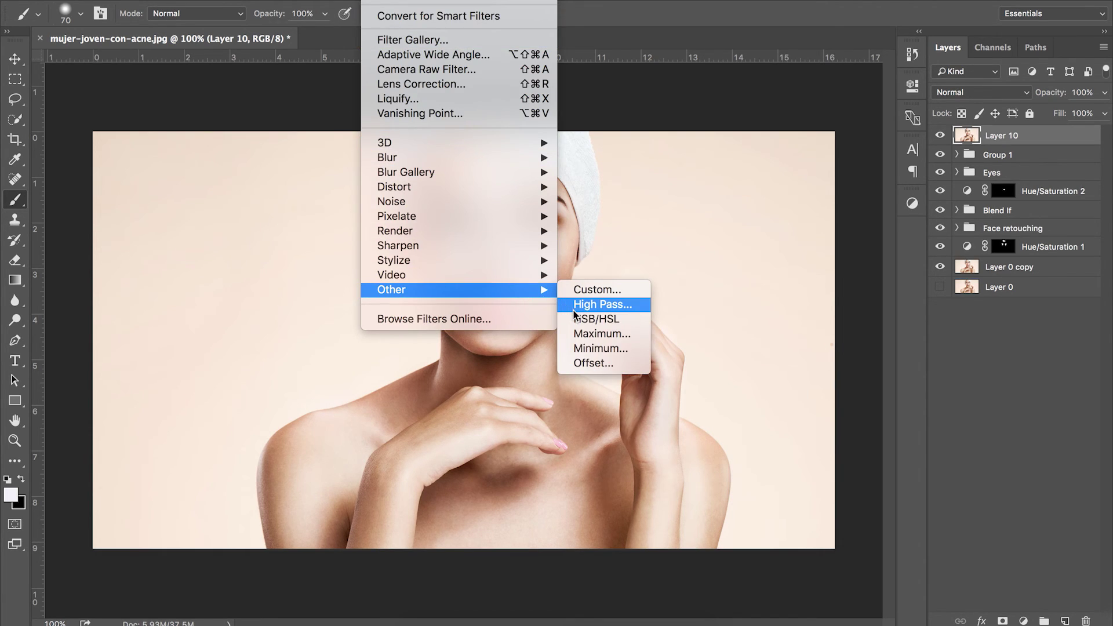
{"action": "left_click", "coordinate": [603, 304]}
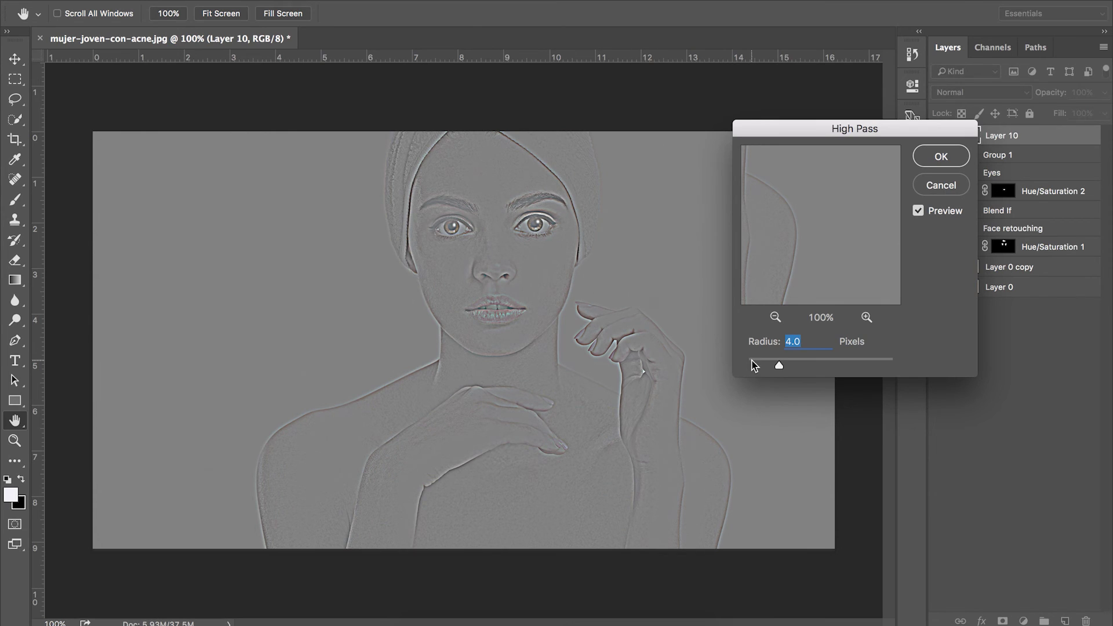
{"action": "left_click_drag", "start_coordinate": [774, 367], "coordinate": [768, 365]}
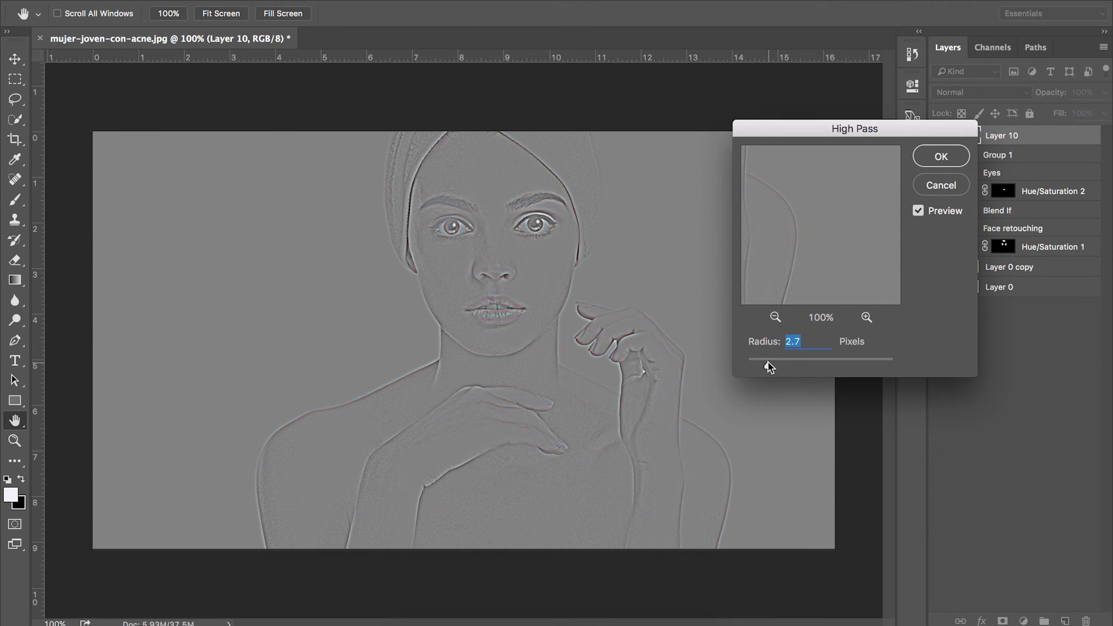
{"action": "left_click", "coordinate": [940, 156]}
Set Layer 10's blend mode to Vivid Light and its opacity to 38%
{"action": "left_click", "coordinate": [972, 91]}
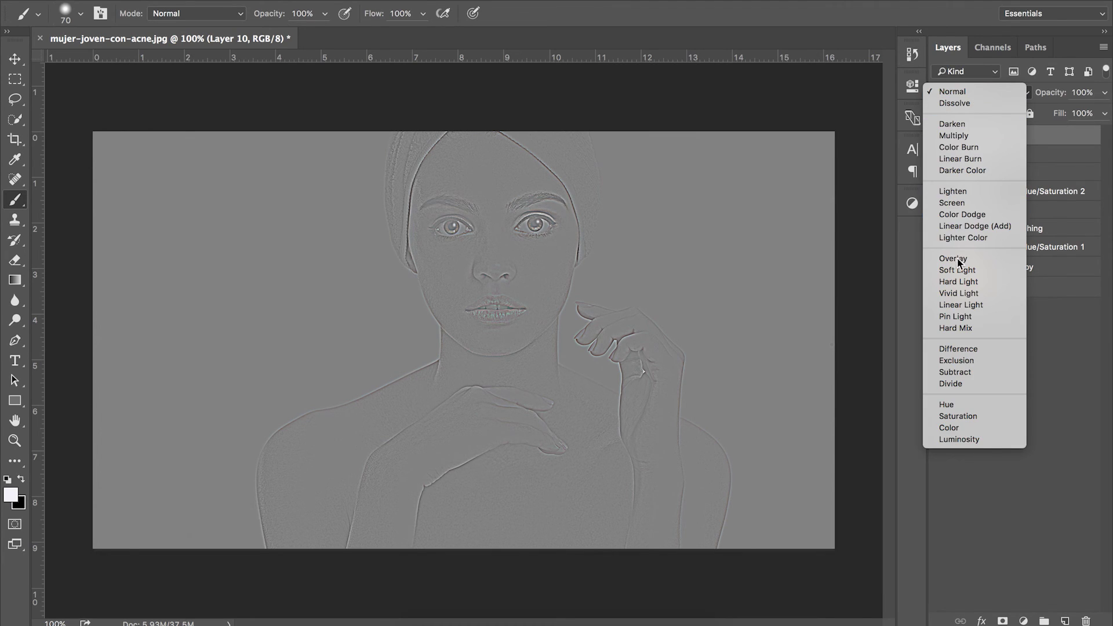
{"action": "left_click", "coordinate": [959, 292]}
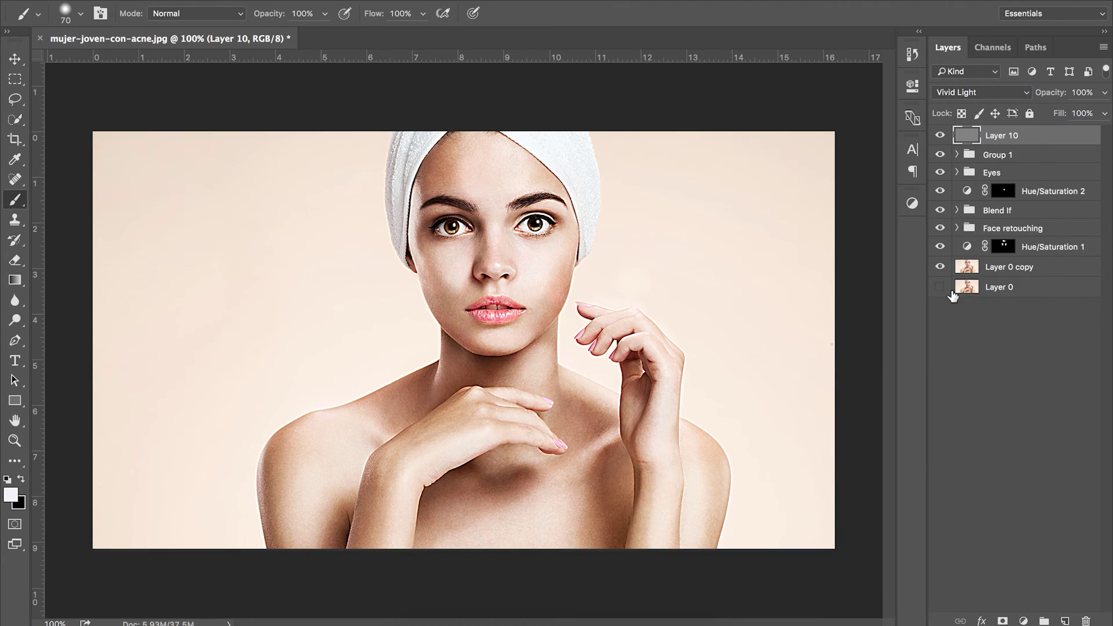
{"action": "left_click", "coordinate": [1104, 92]}
{"action": "left_click_drag", "start_coordinate": [1104, 111], "coordinate": [1056, 110]}
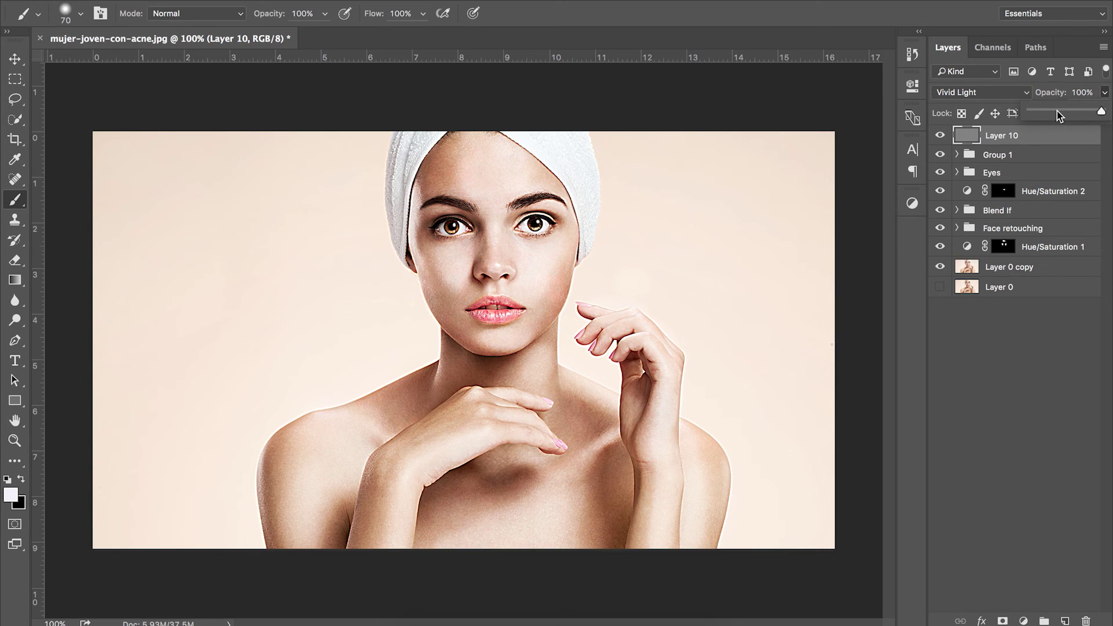
Compare the portrait with Layer 10 hidden and shown, and set the layer's opacity to 14%
{"action": "left_click", "coordinate": [939, 136]}
{"action": "left_click", "coordinate": [940, 136]}
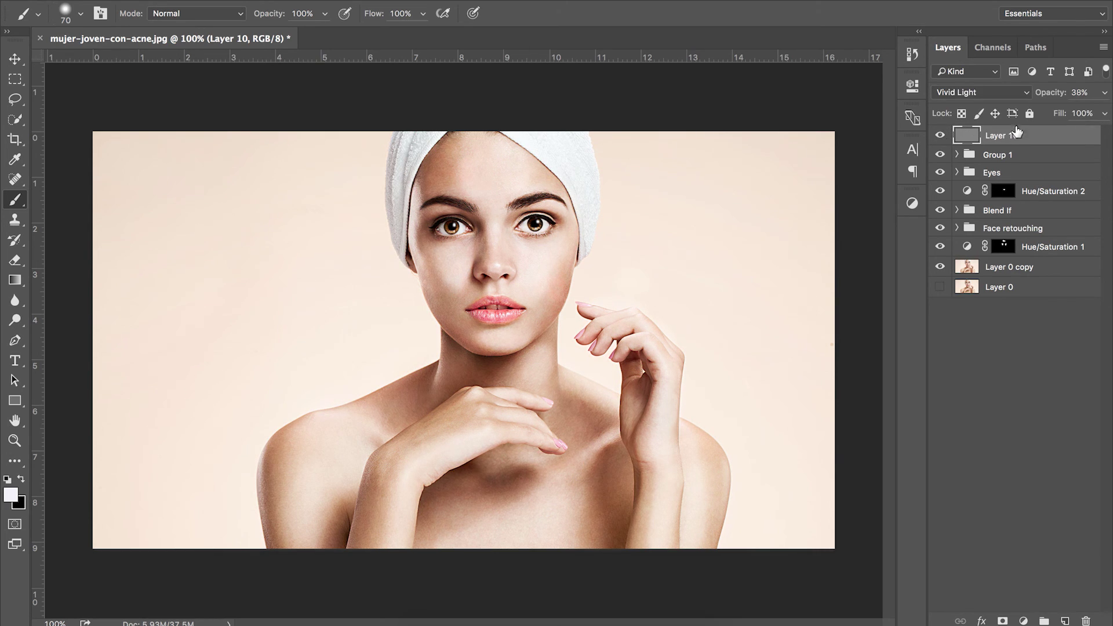
{"action": "left_click", "coordinate": [1104, 93]}
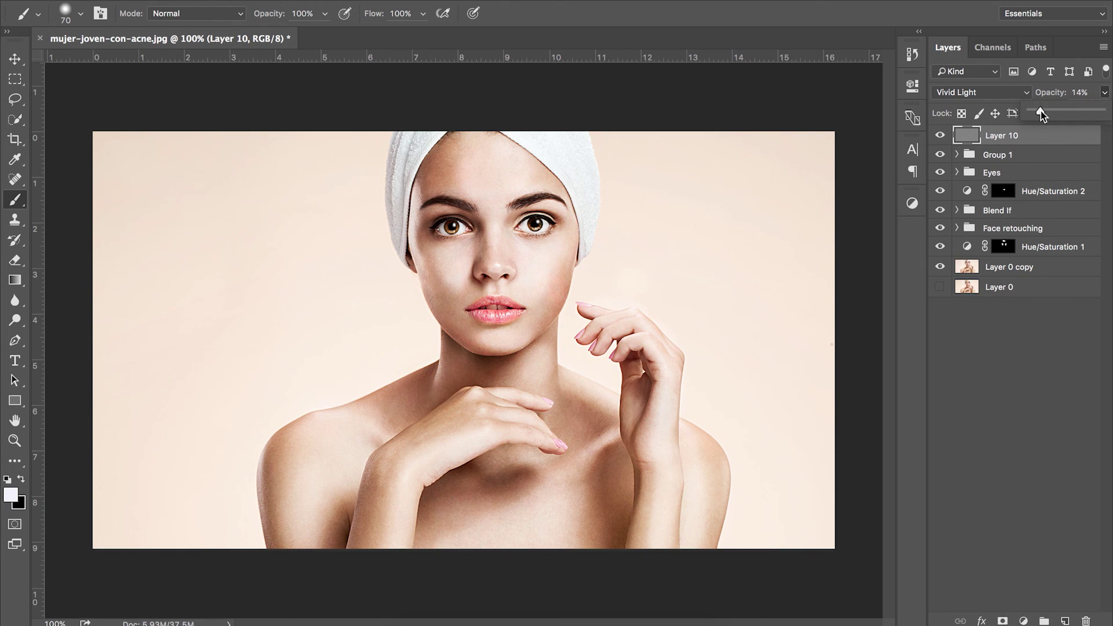
{"action": "left_click", "coordinate": [1060, 135]}
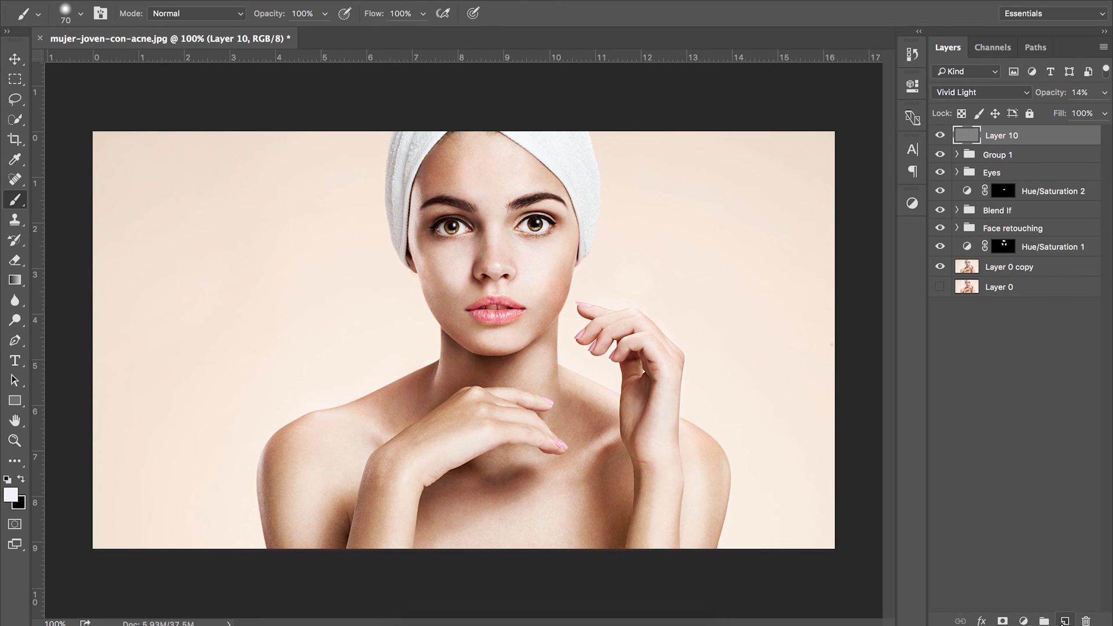
Add a new empty layer above Layer 10 and reset the foreground and background colours to default black and white
{"action": "left_click", "coordinate": [1064, 621]}
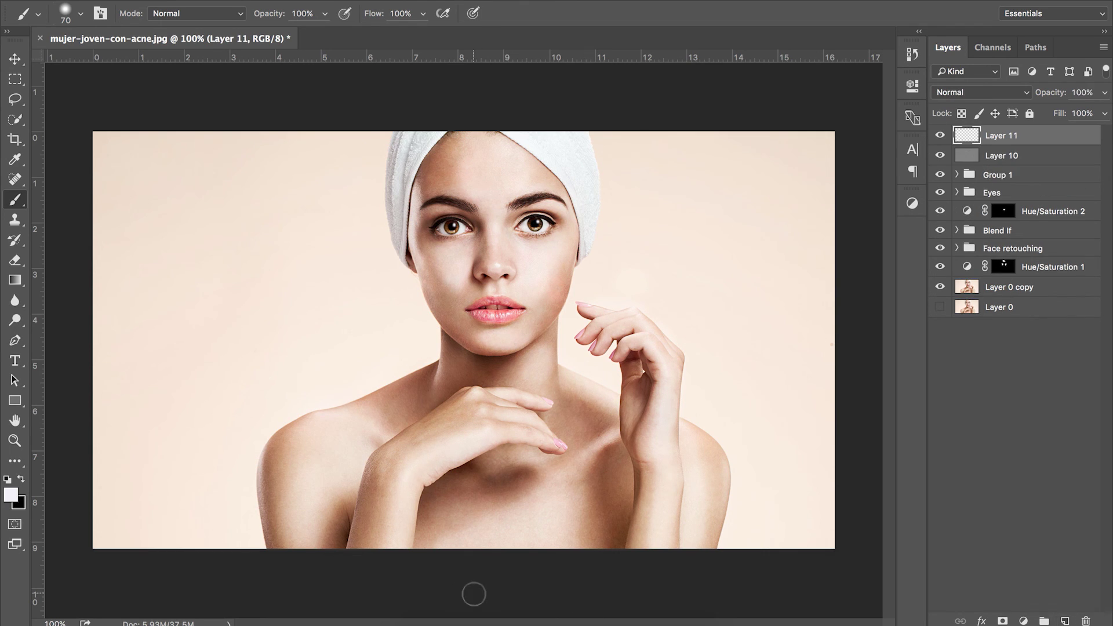
{"action": "left_click", "coordinate": [7, 480]}
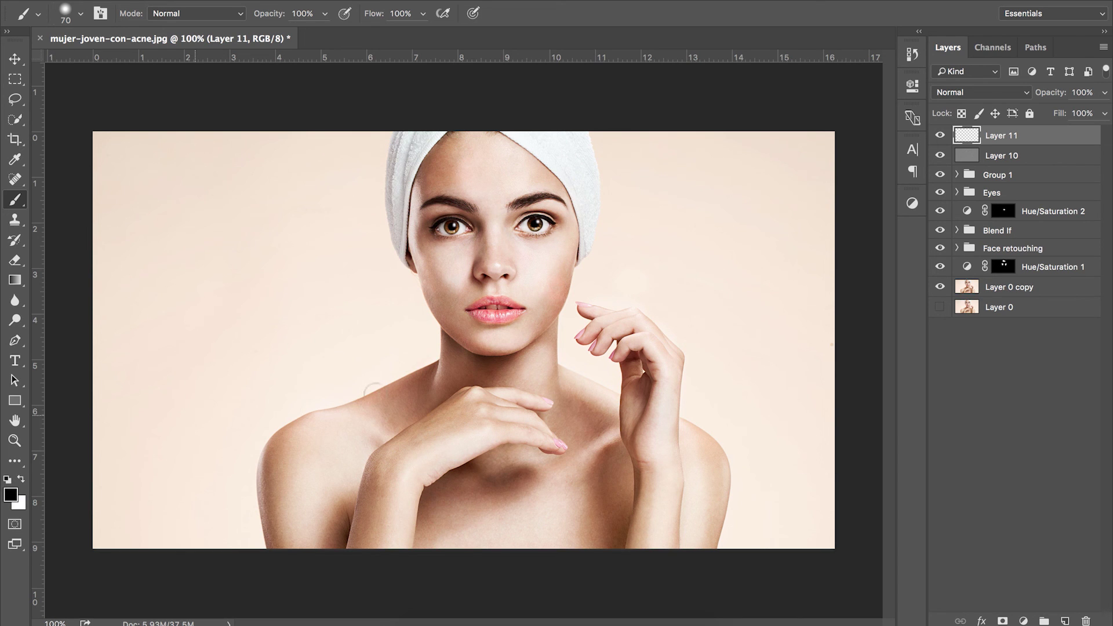